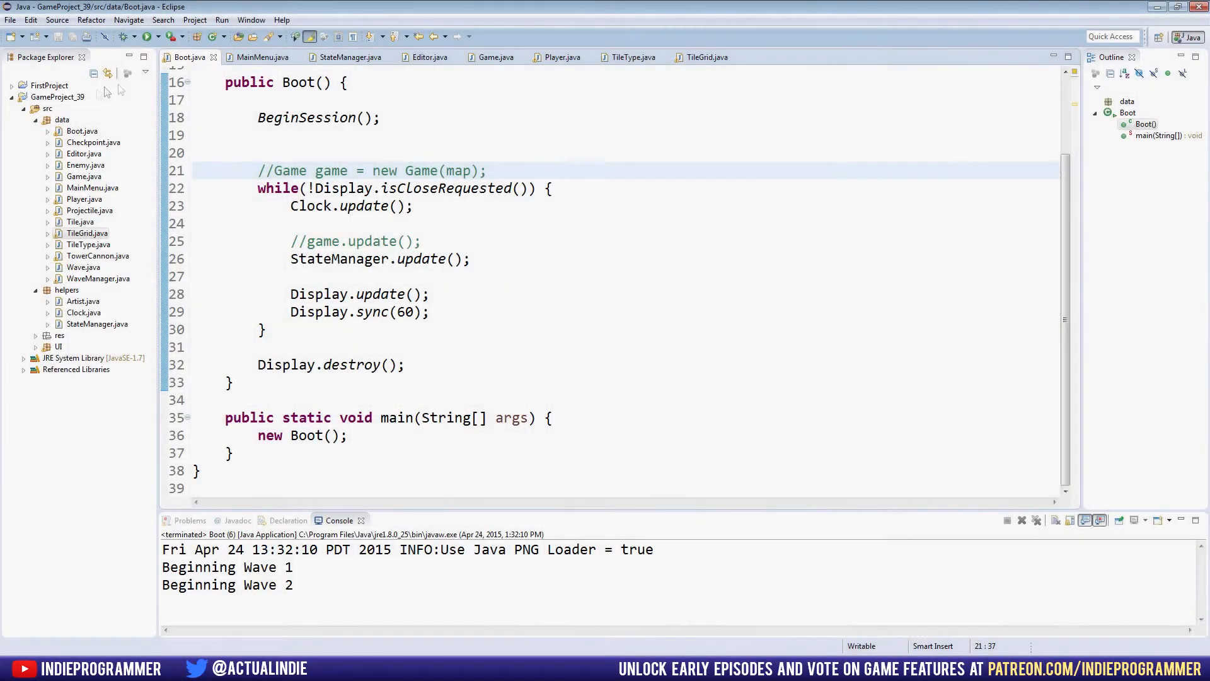
- Launch Power Towers, start a level from the main menu and place five towers on the map
left_click(146, 36)
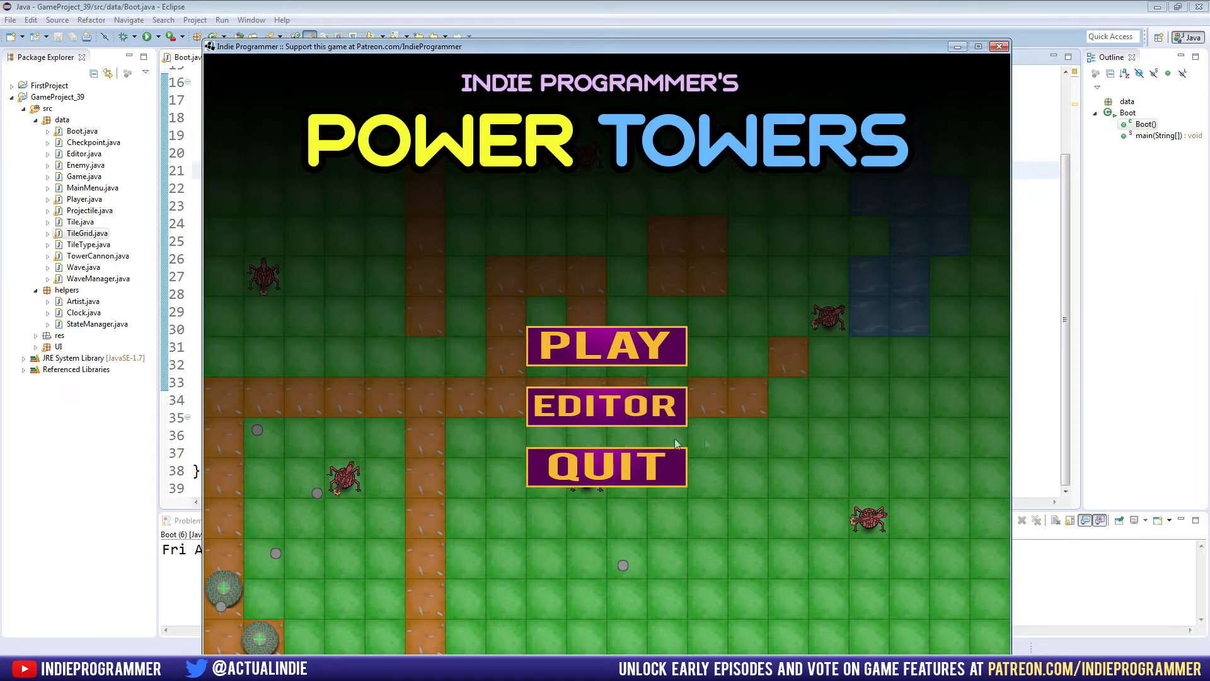
left_click(595, 353)
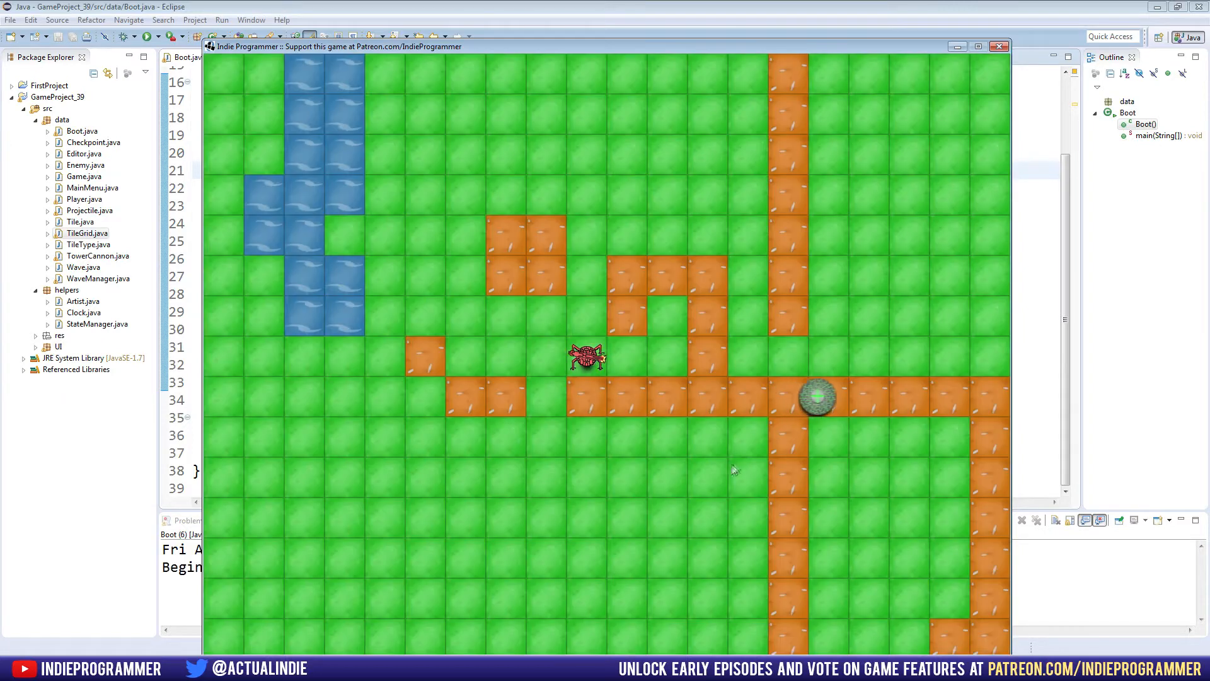
left_click(869, 315)
left_click(868, 472)
left_click(707, 476)
left_click(828, 234)
left_click(586, 193)
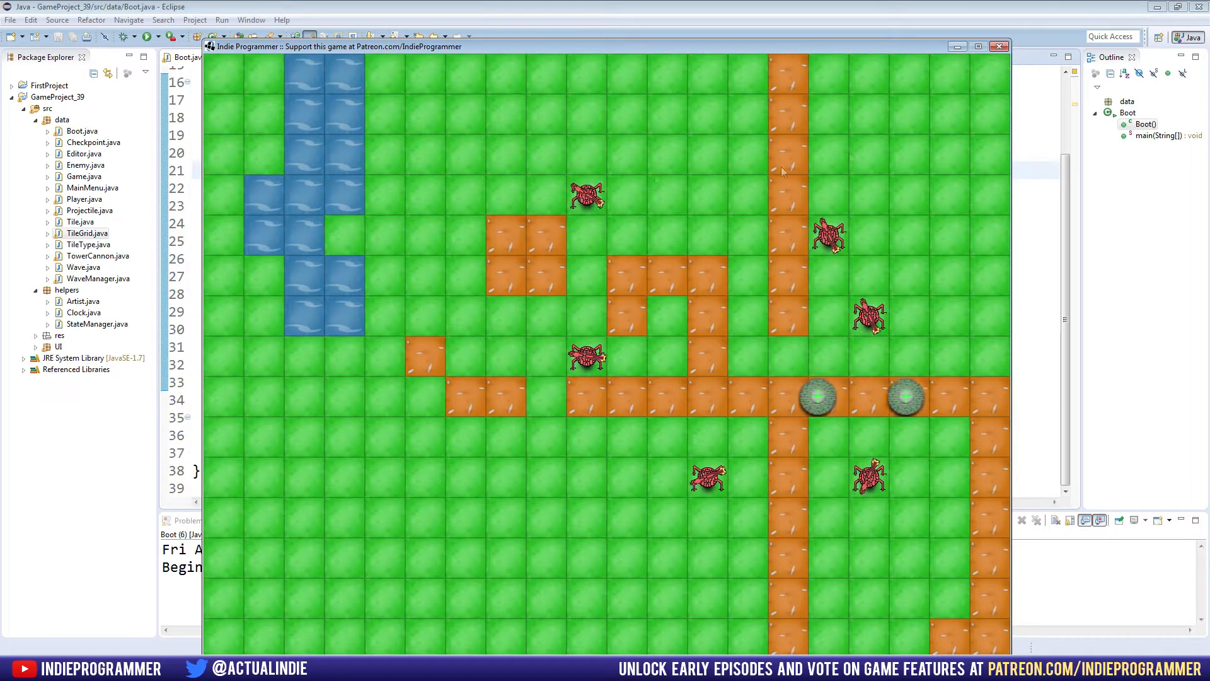
- Close the game window and launch the game again from Eclipse
left_click(999, 46)
left_click(149, 36)
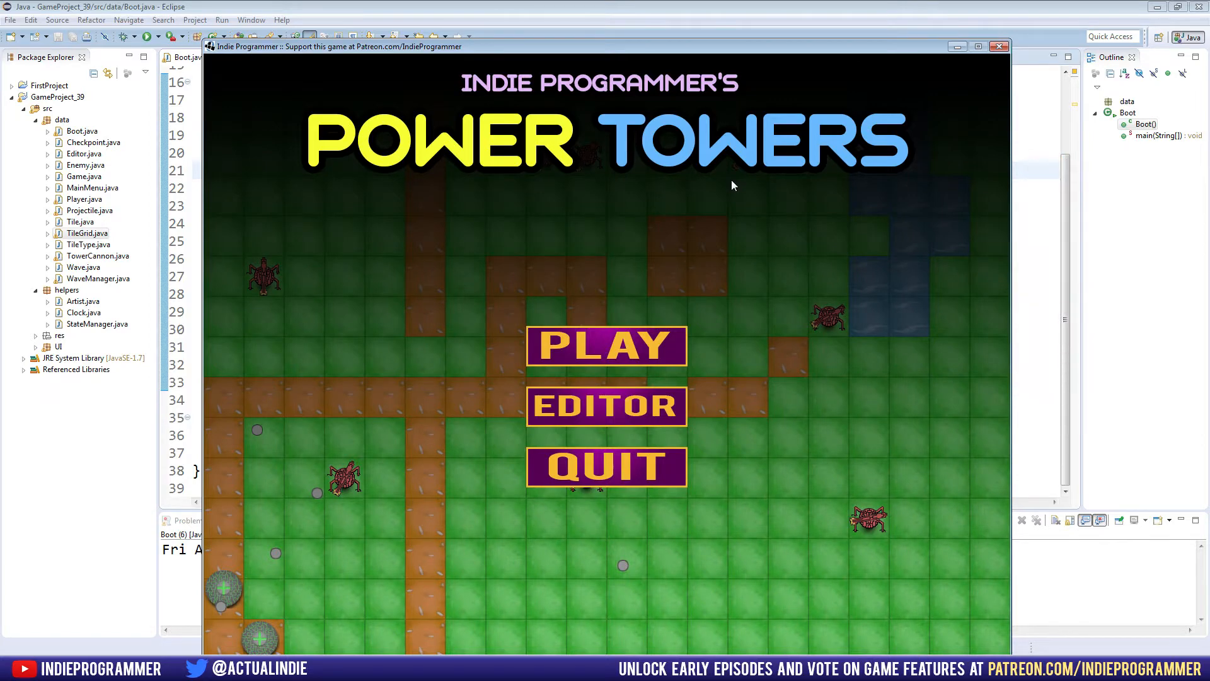
- Close the Power Towers window to return to Boot.java in Eclipse
left_click(1000, 47)
- In MainMenu.updateButtons, add the condition if (menuUI.isButtonClicked("Quit")) after the Play check
left_click(596, 223)
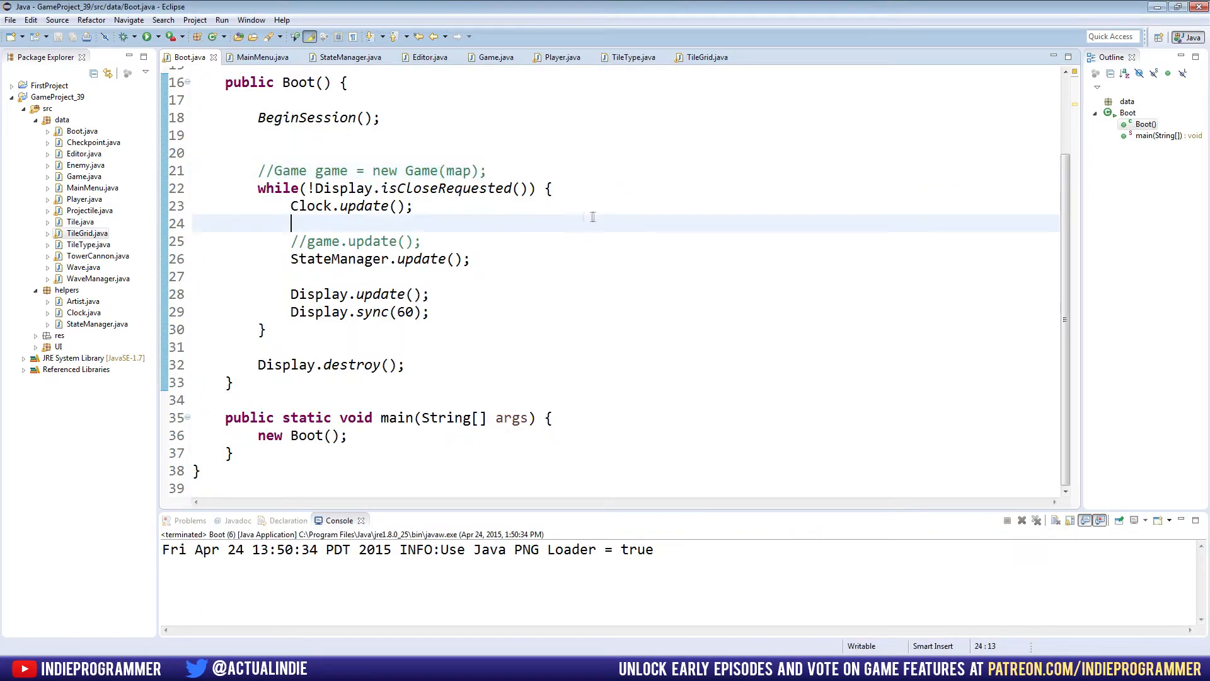
scroll(408, 256, "up", 3)
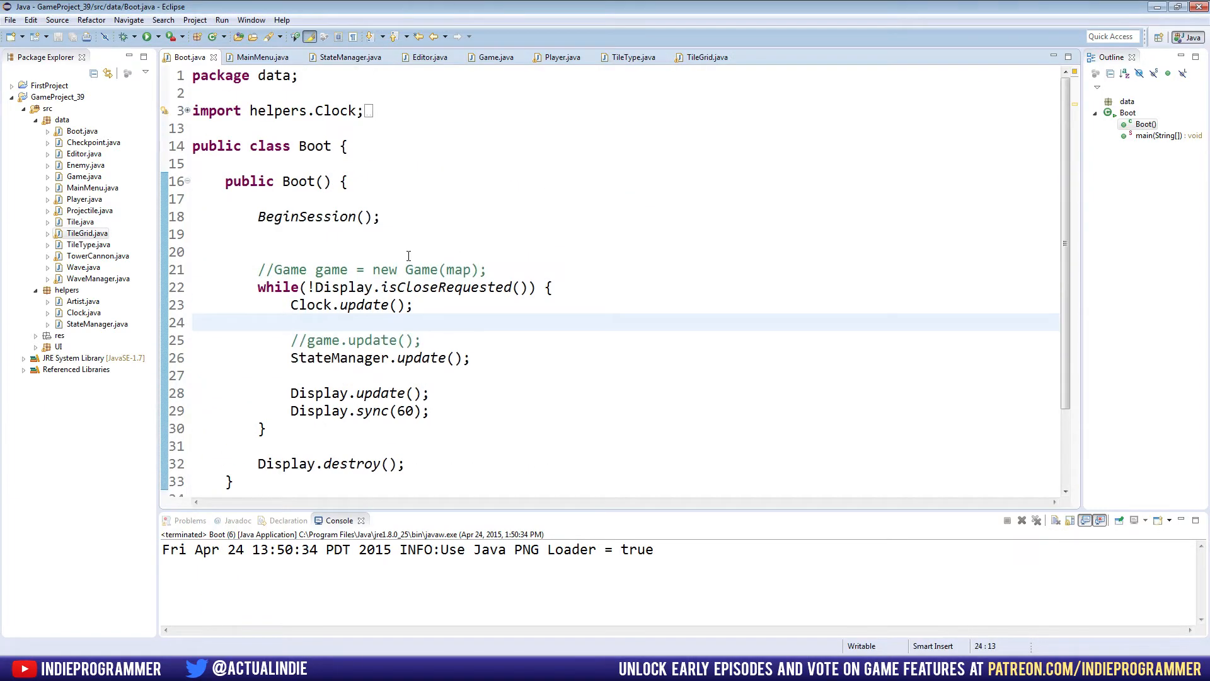
left_click(261, 58)
left_click(233, 206)
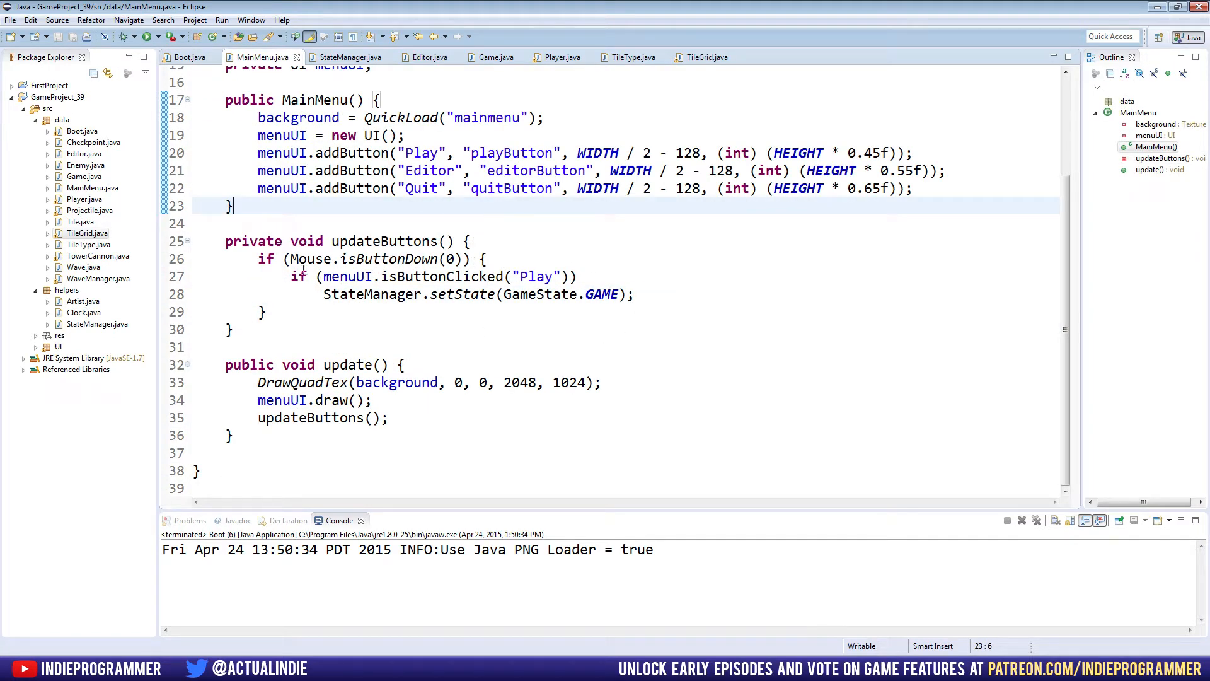
left_click_drag(349, 276, 652, 295)
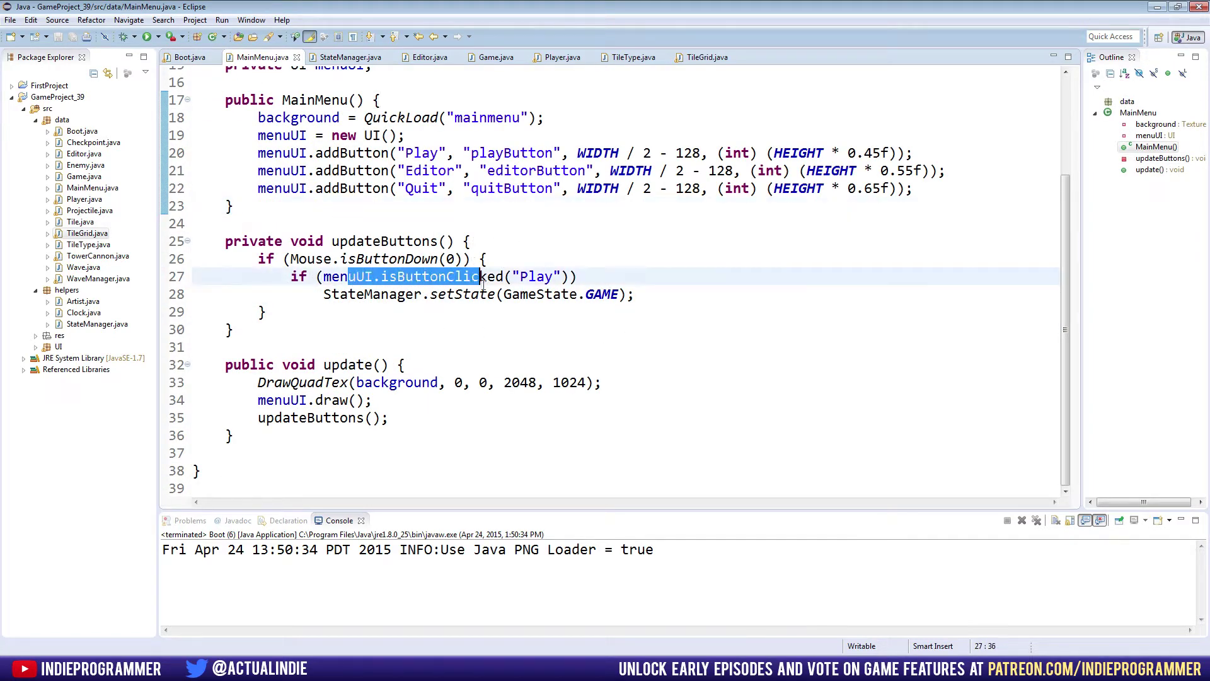
left_click(653, 294)
key("Return")
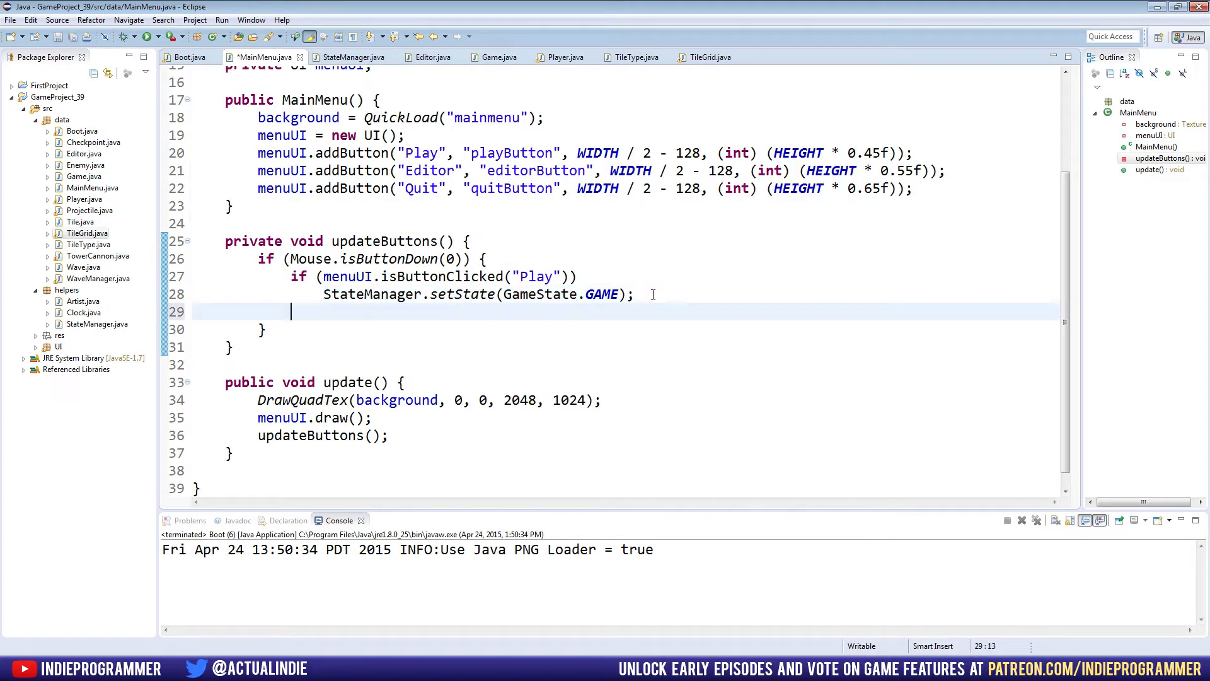
type("if (me")
type("nuUI.")
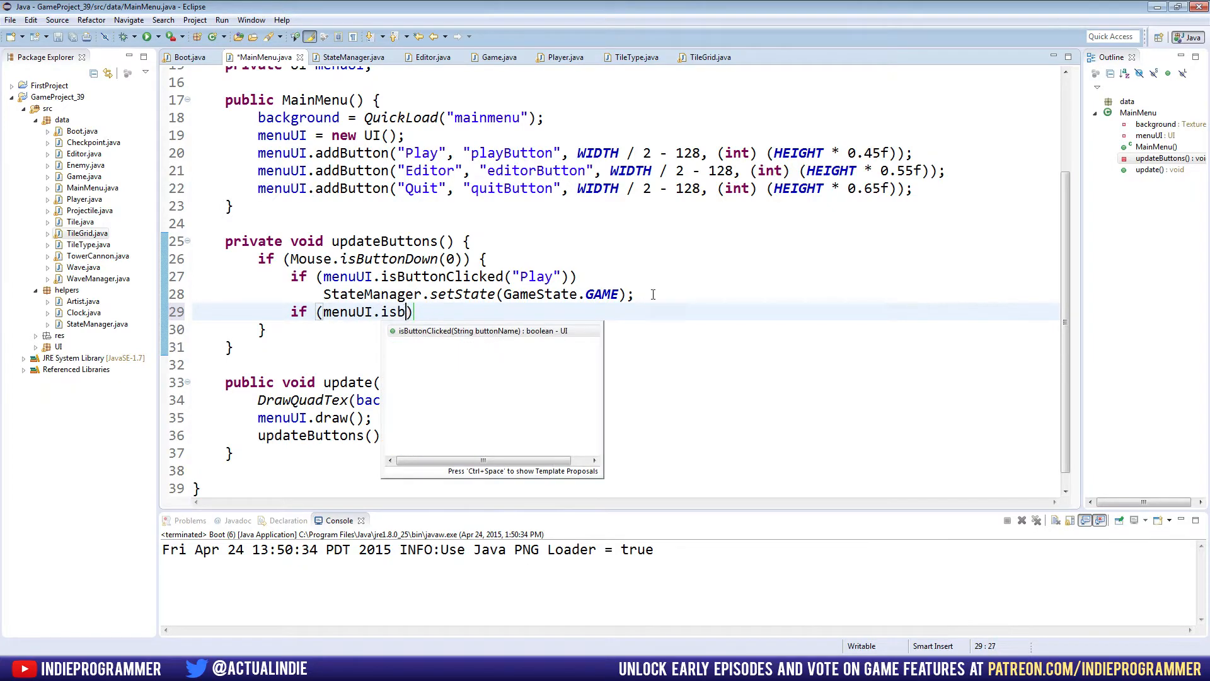
type("isButtonClicked(b")
key("Return")
type("\"Quit\"")
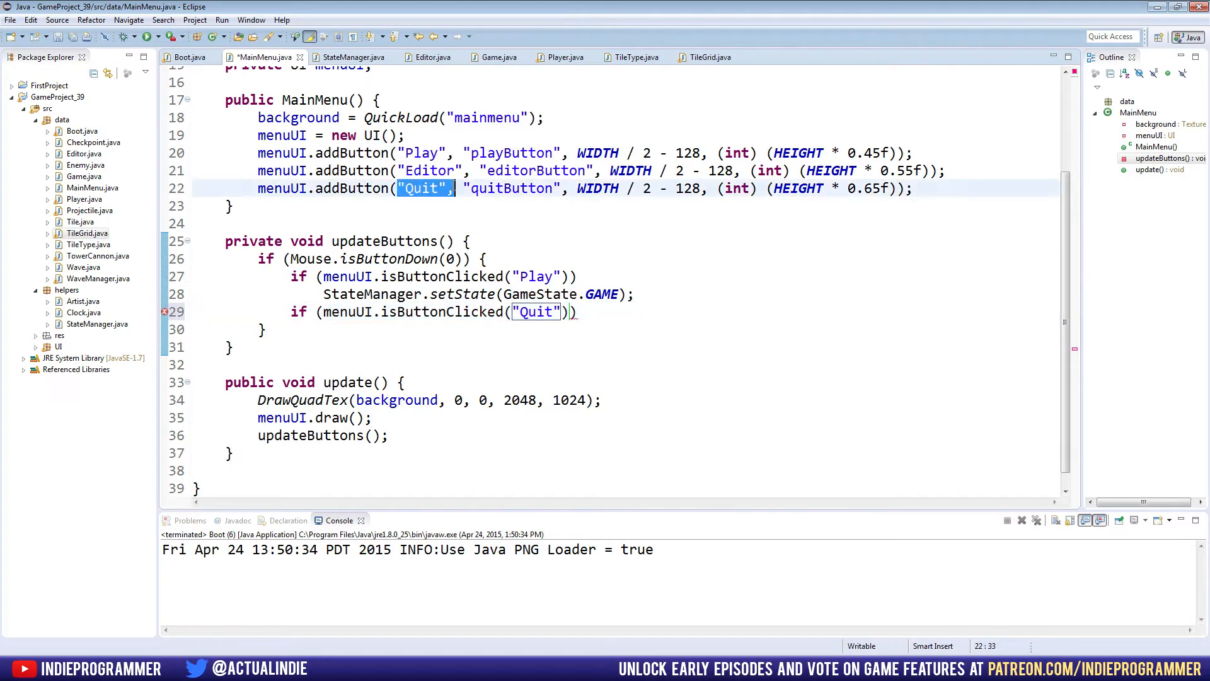
key("End")
- Make the Quit check call System.exit(0); and save MainMenu.java
key("Return")
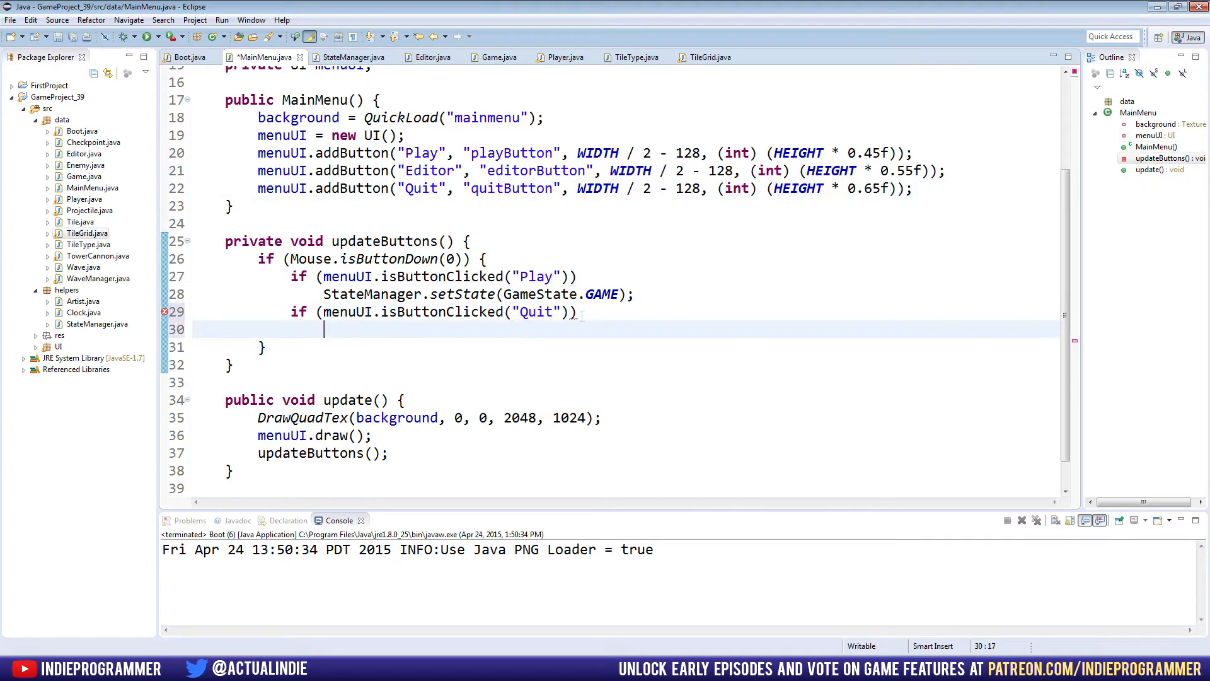
type("System.e")
type("xi")
key("Return")
type("0);")
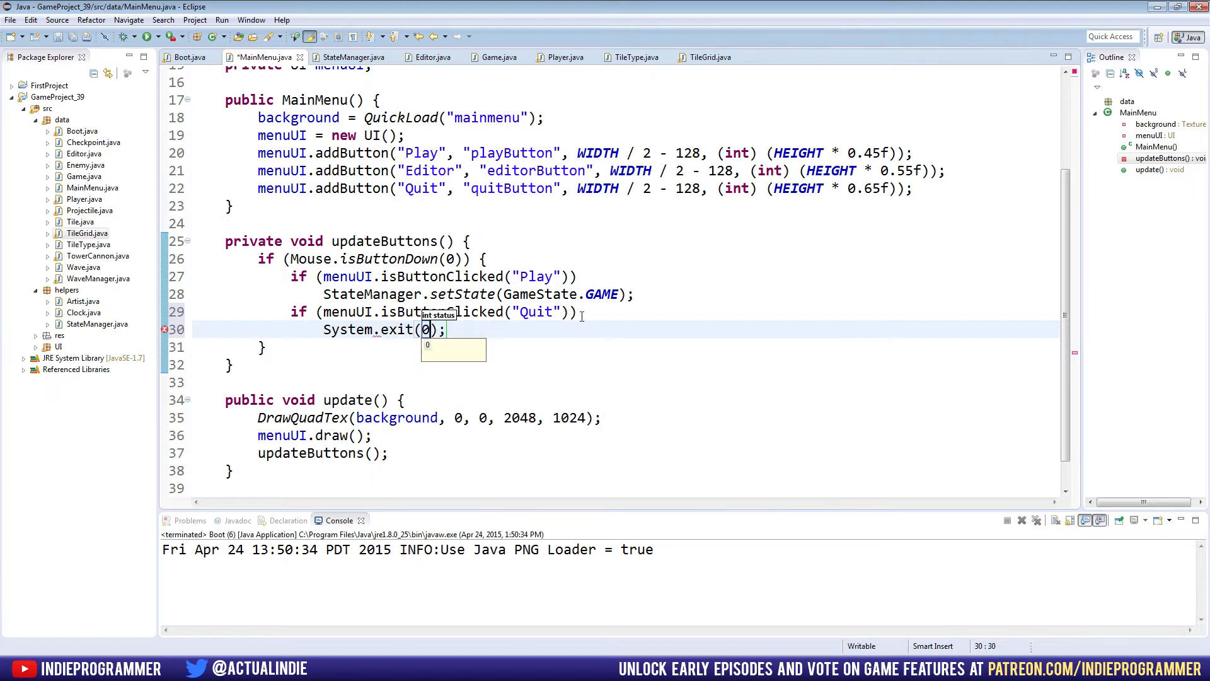
key("End")
type(";")
left_click(582, 315)
key("ctrl+s")
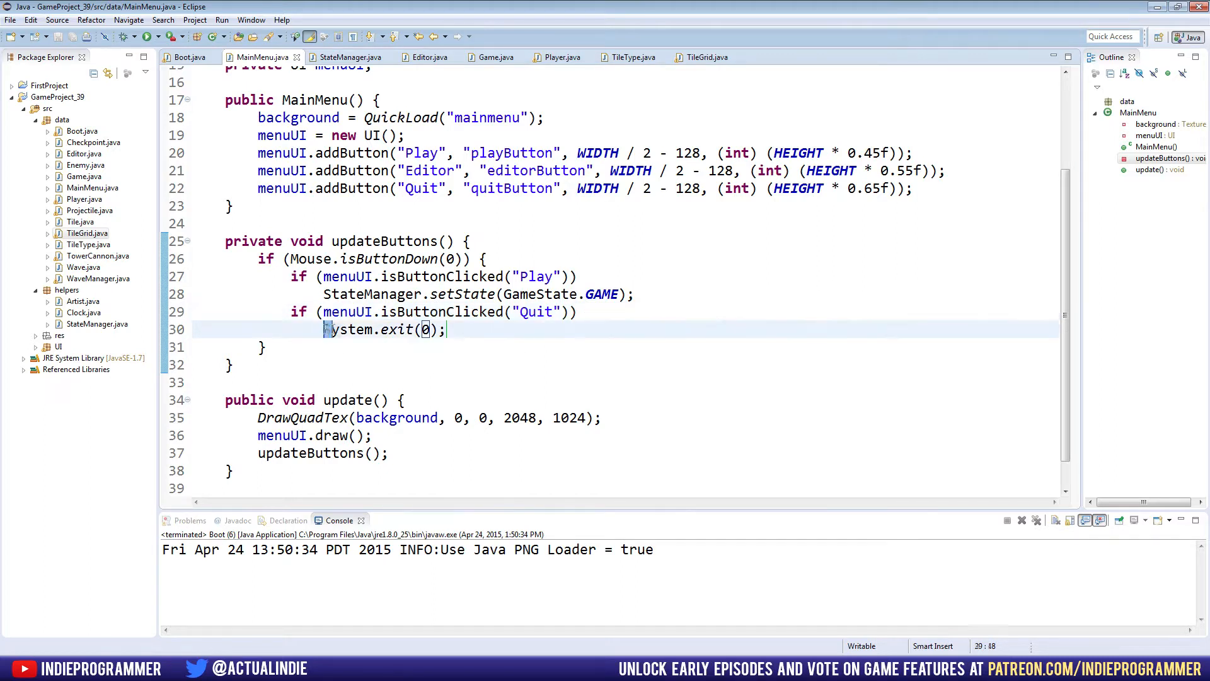
left_click_drag(324, 329, 447, 330)
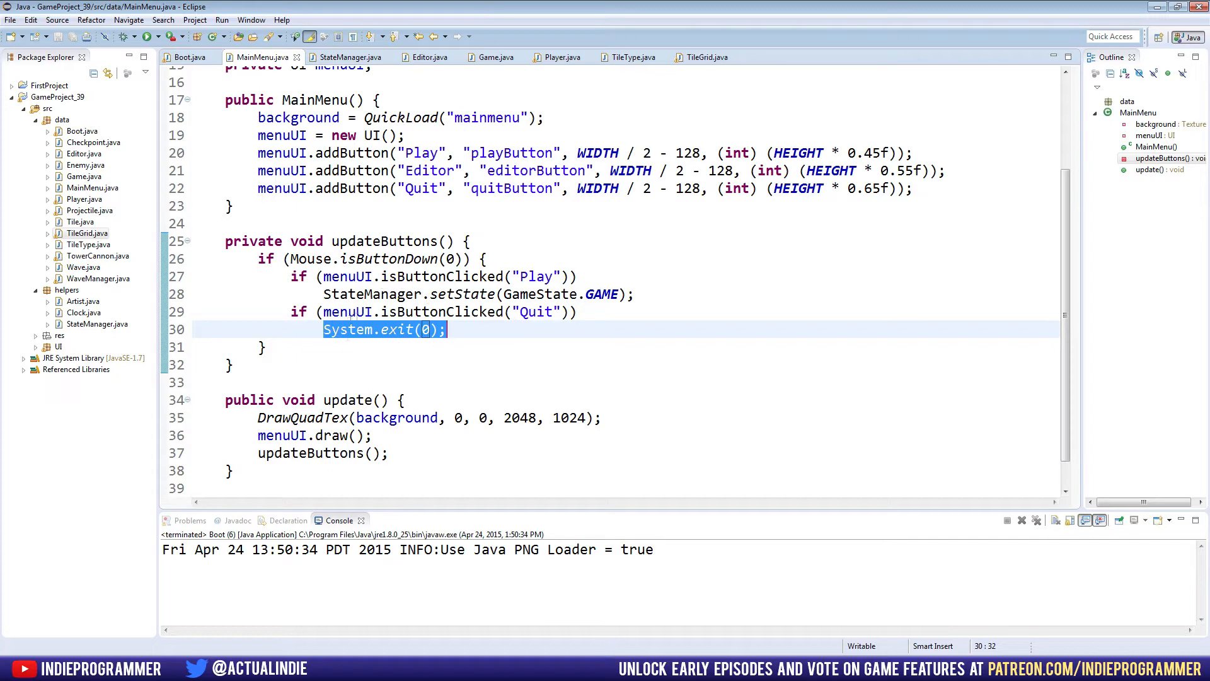
- Run the game and use its QUIT button to confirm the window closes
left_click(428, 329)
left_click(147, 36)
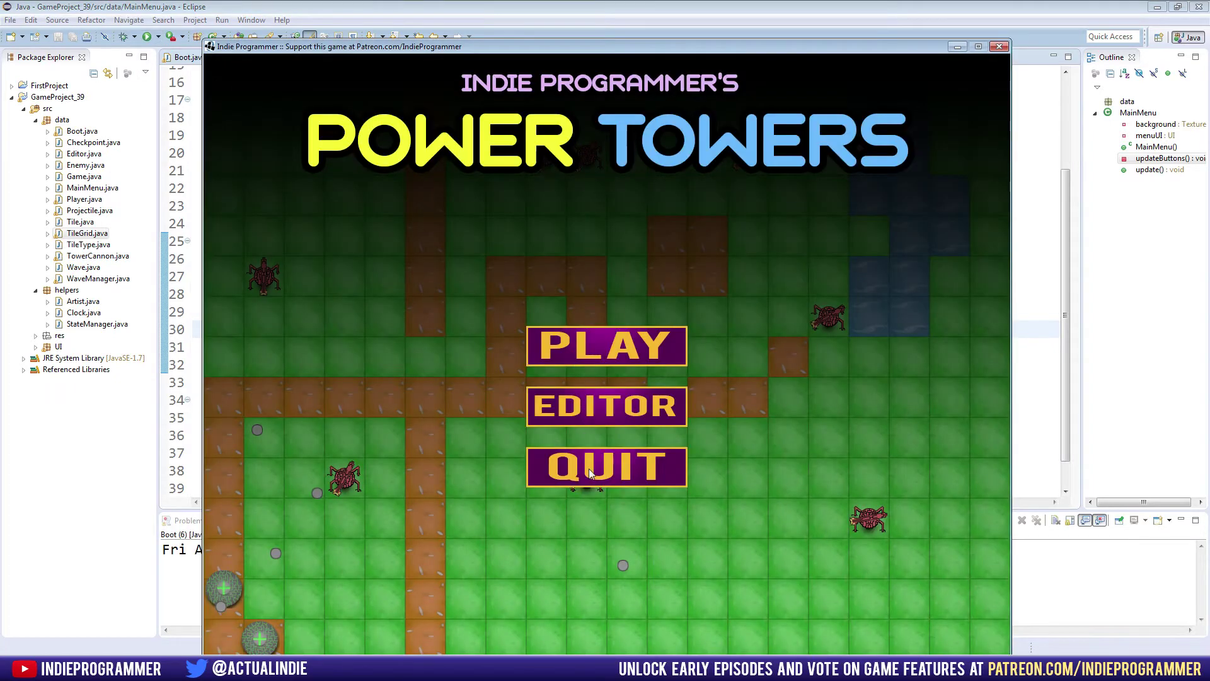
left_click(590, 468)
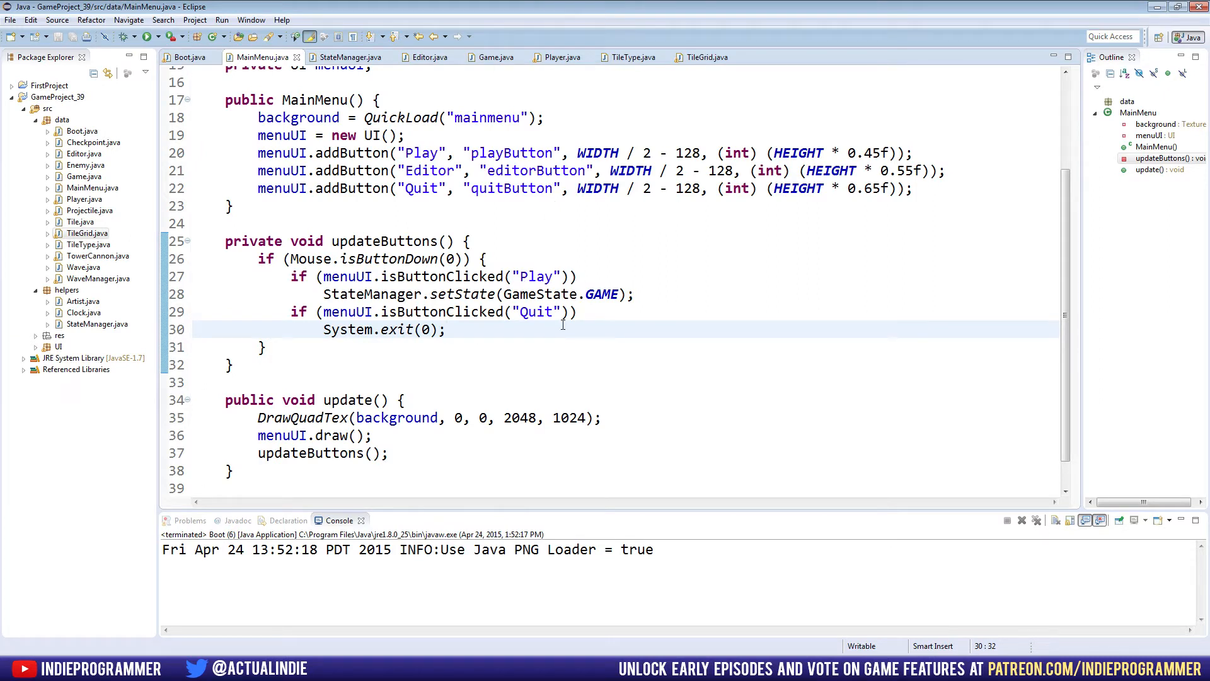
- Add the condition if (menuUI.isButtonClicked("Editor")) to updateButtons after the Play check
left_click(636, 295)
key("Return")
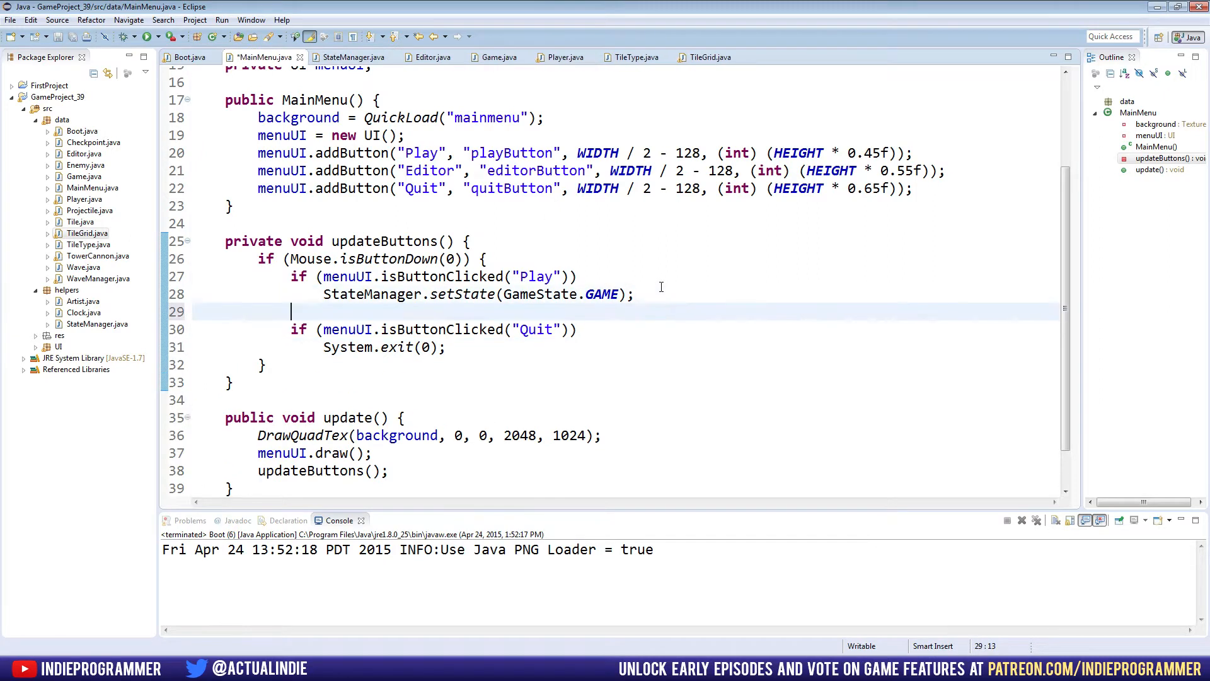
type("if ")
type("(menuUI")
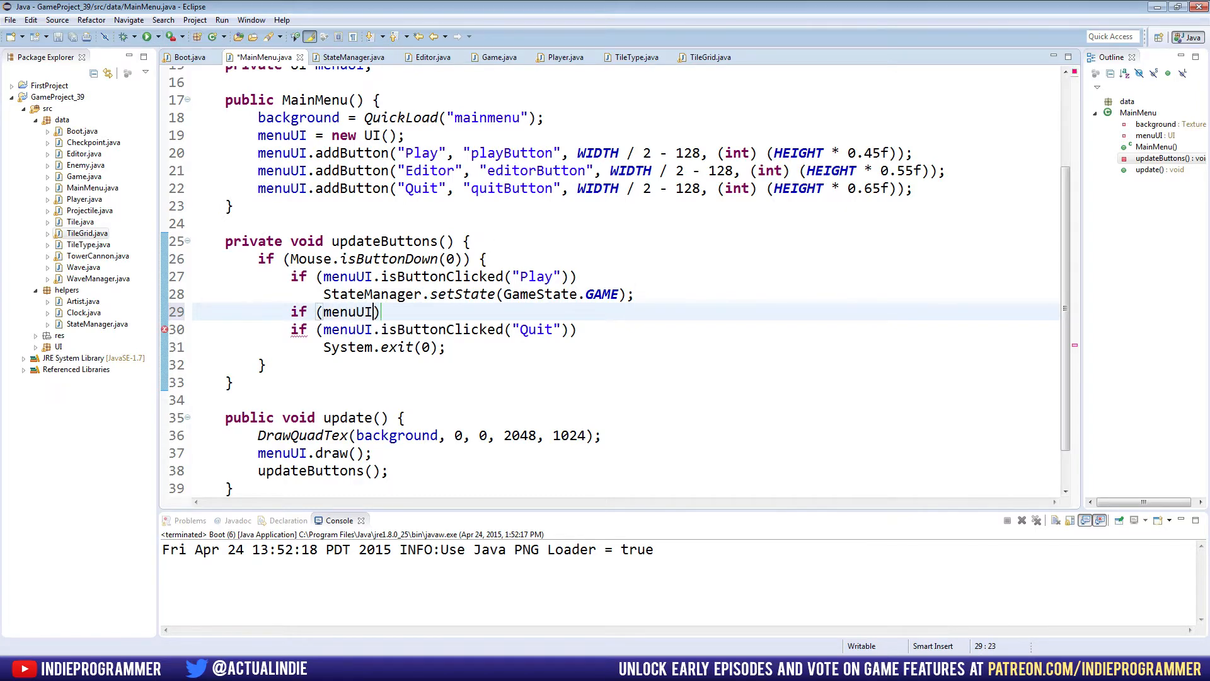
type(".isb")
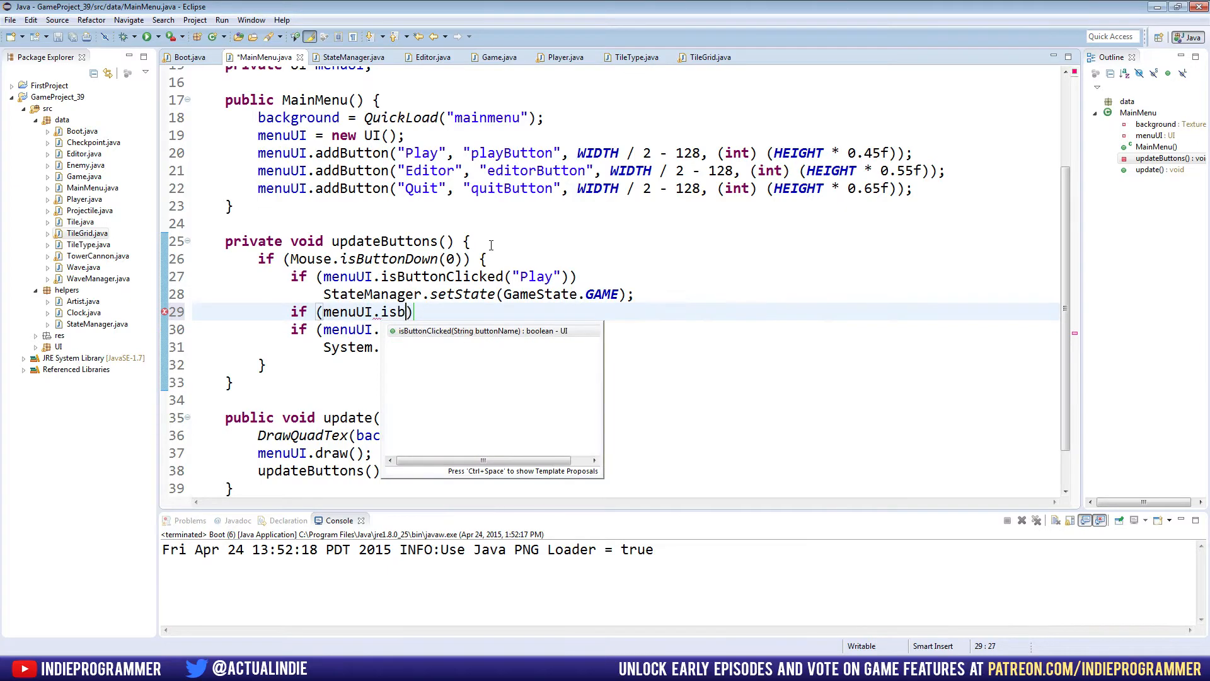
key("Return")
type("\"Edit")
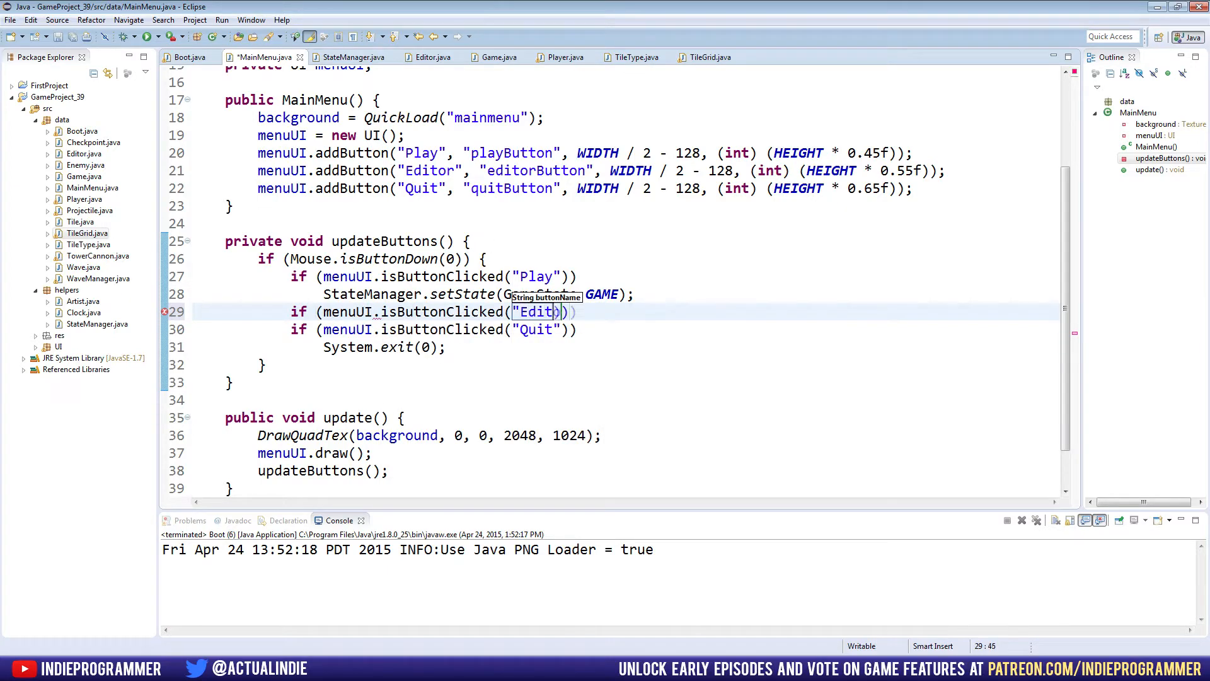
type("or\")")
key("Return")
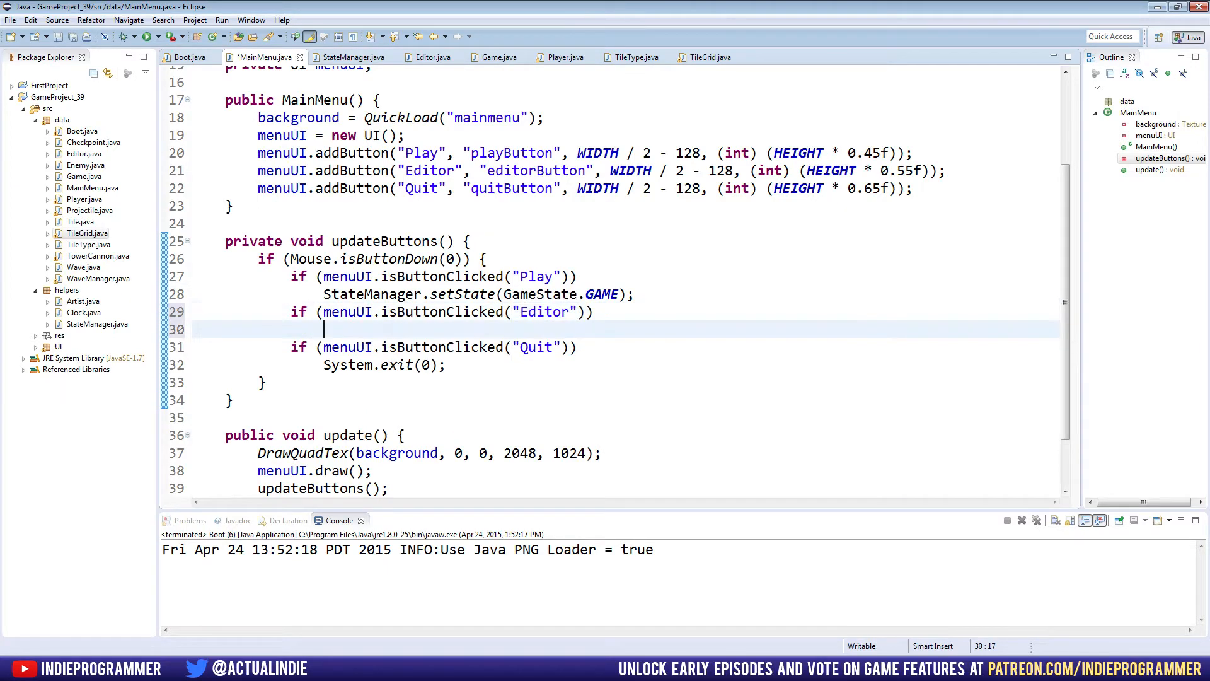
type("editor")
- Have the Editor check call StateManager.setState(GameState.EDITOR), save, and run the game
key("BackSpace")
key("BackSpace")
key("BackSpace")
type("StateManager.")
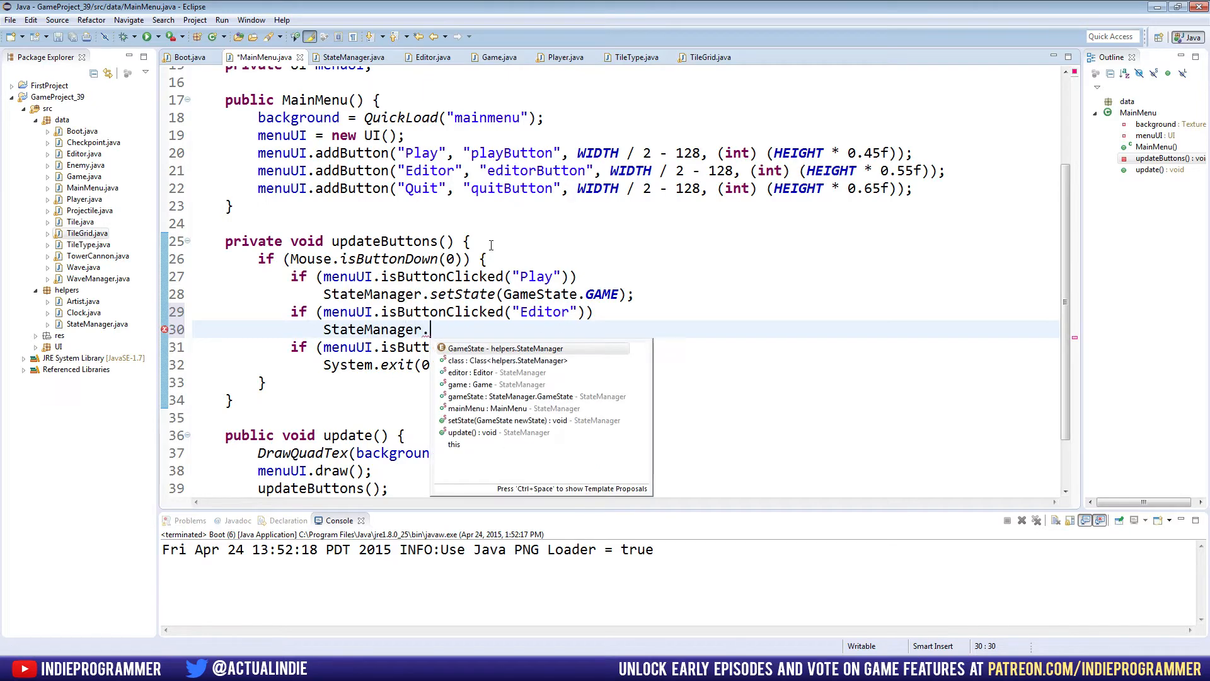
type("se")
key("Return")
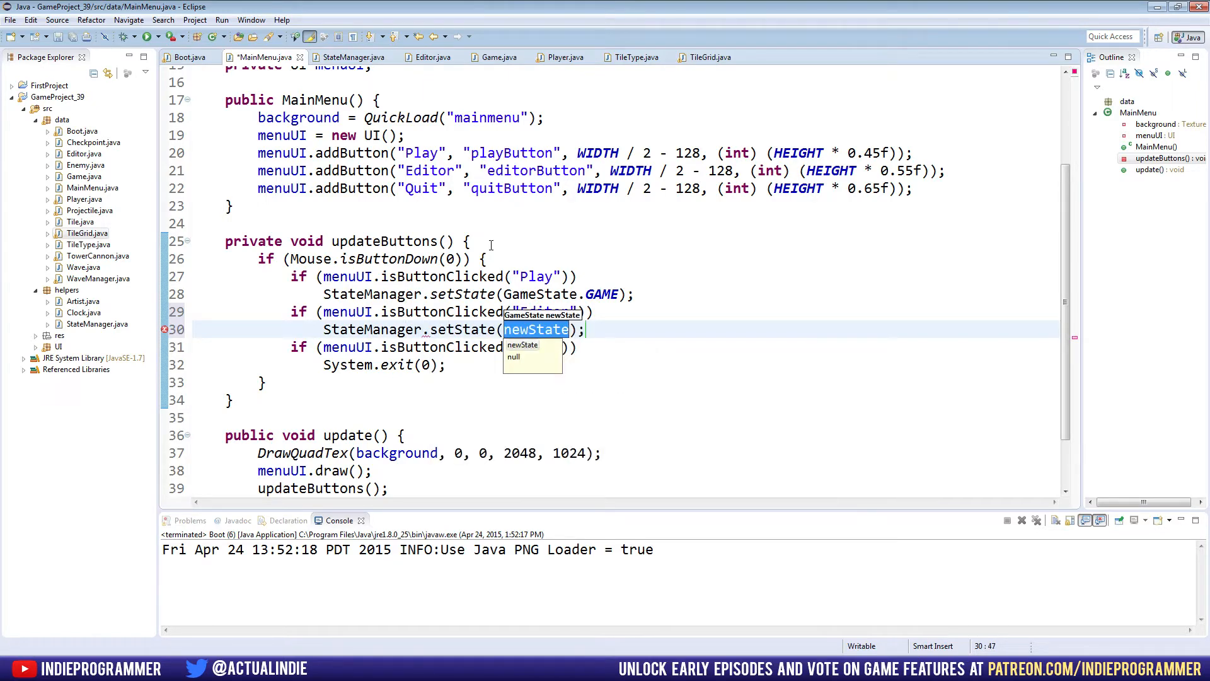
type("GameState.")
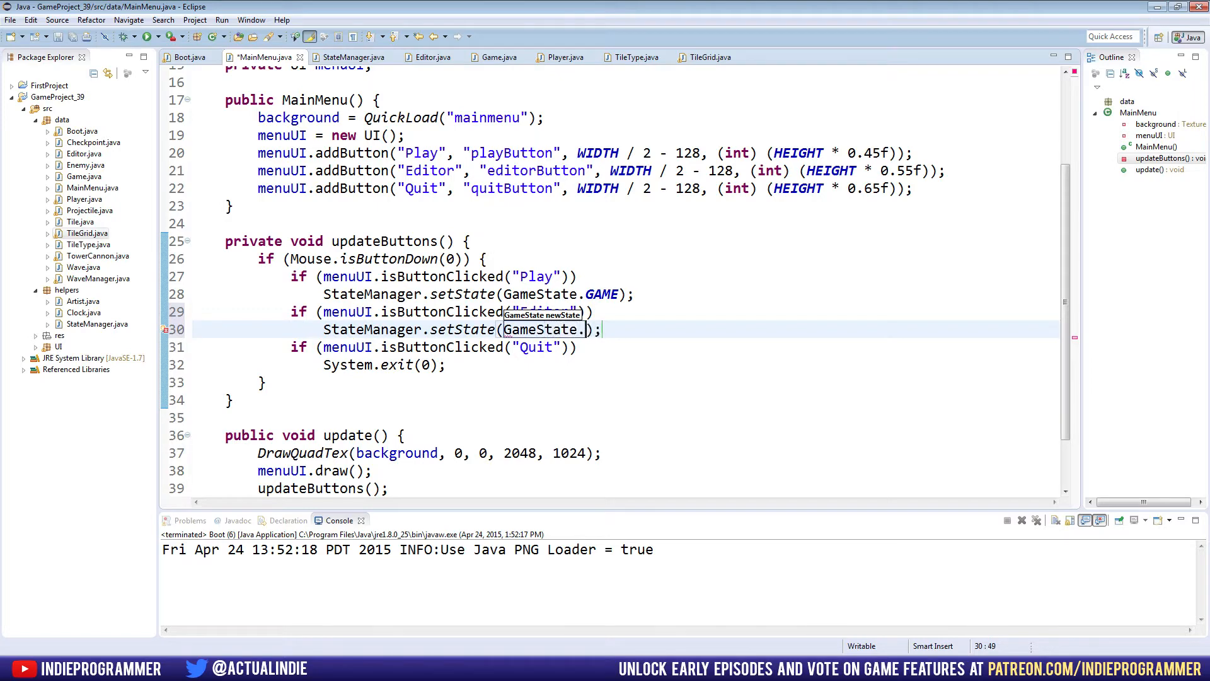
type("e")
key("Return")
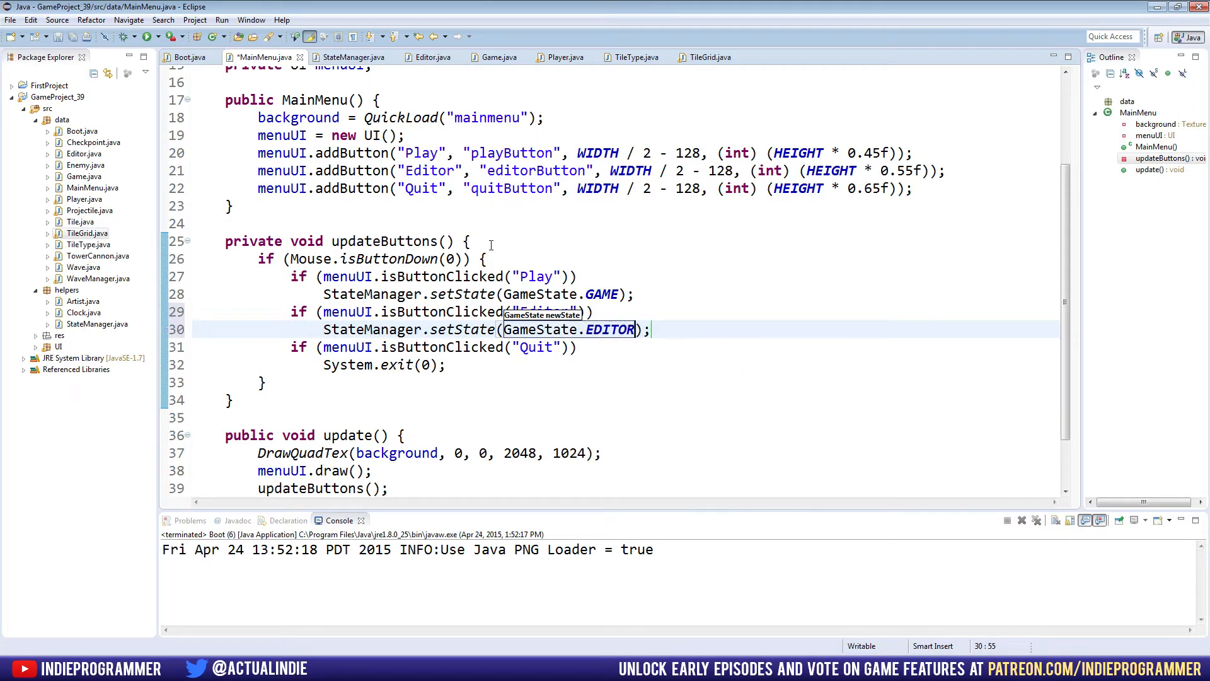
key("ctrl+s")
left_click(147, 36)
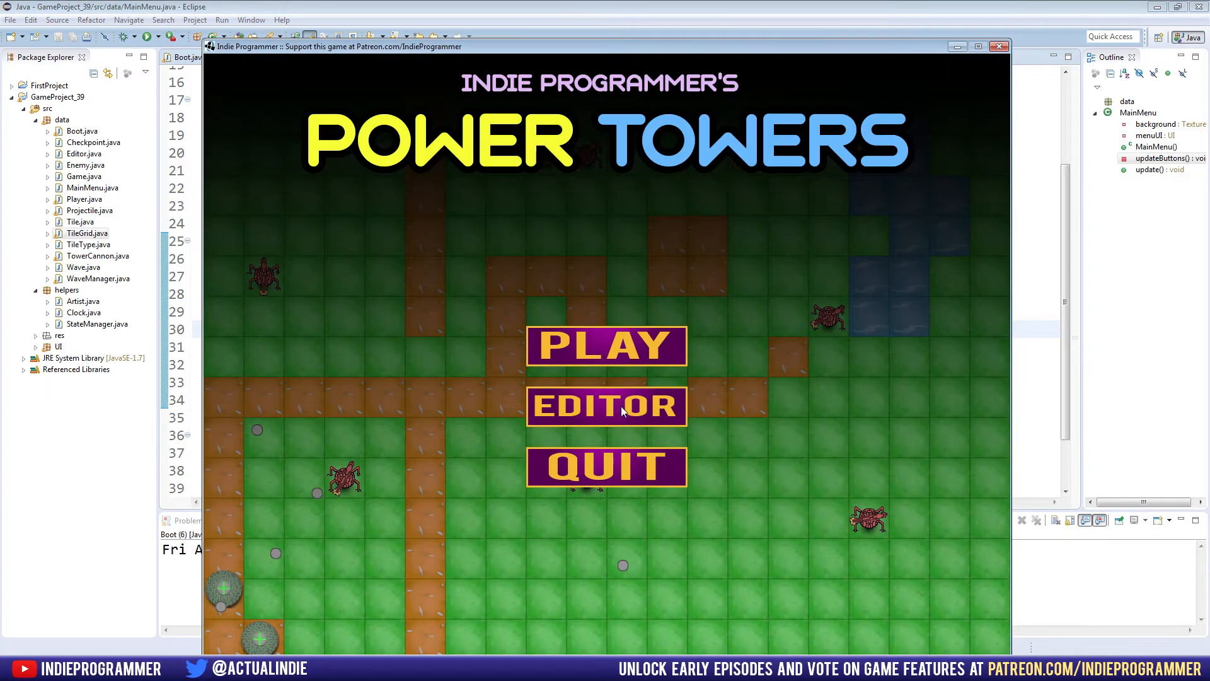
- Close the game and go to the EDITOR case in StateManager.update()
left_click(999, 46)
left_click(558, 312)
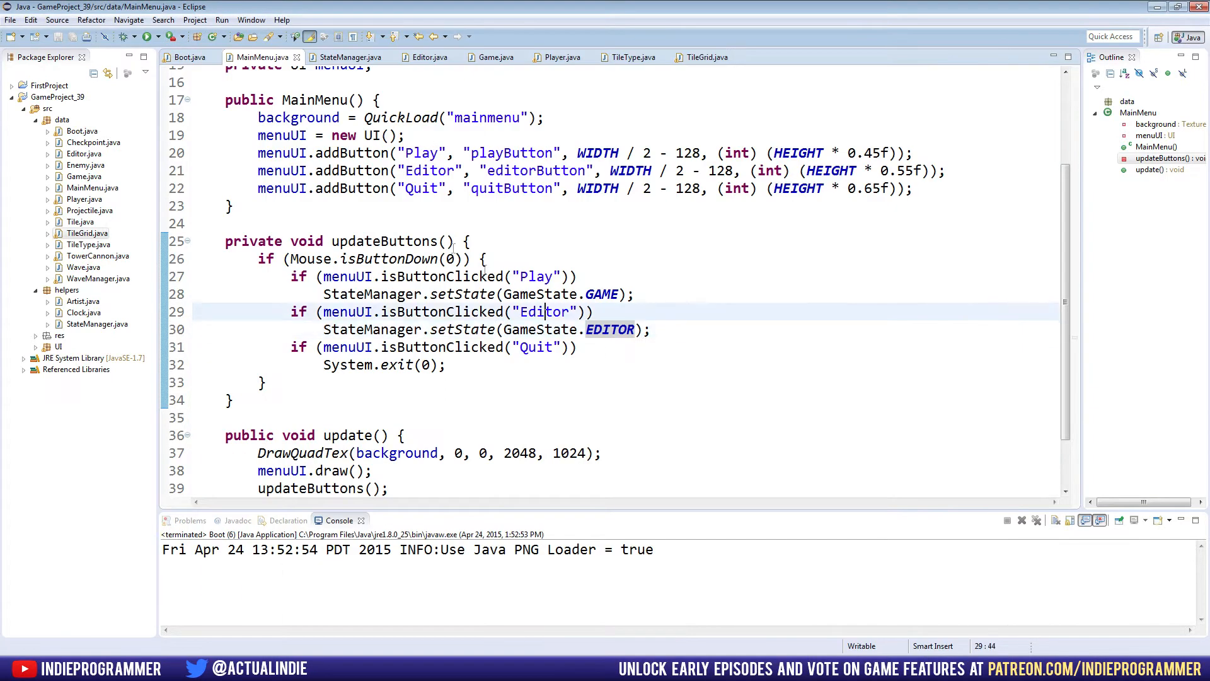
left_click(349, 57)
scroll(482, 289, "up", 1)
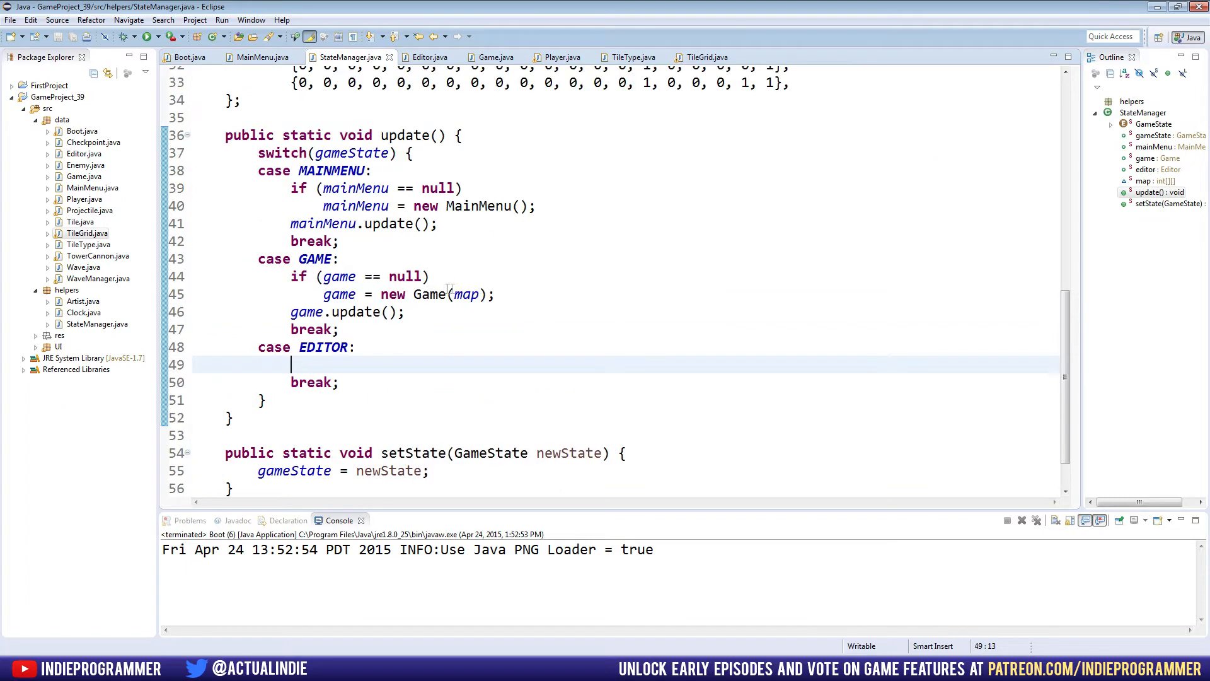
scroll(445, 289, "up", 1)
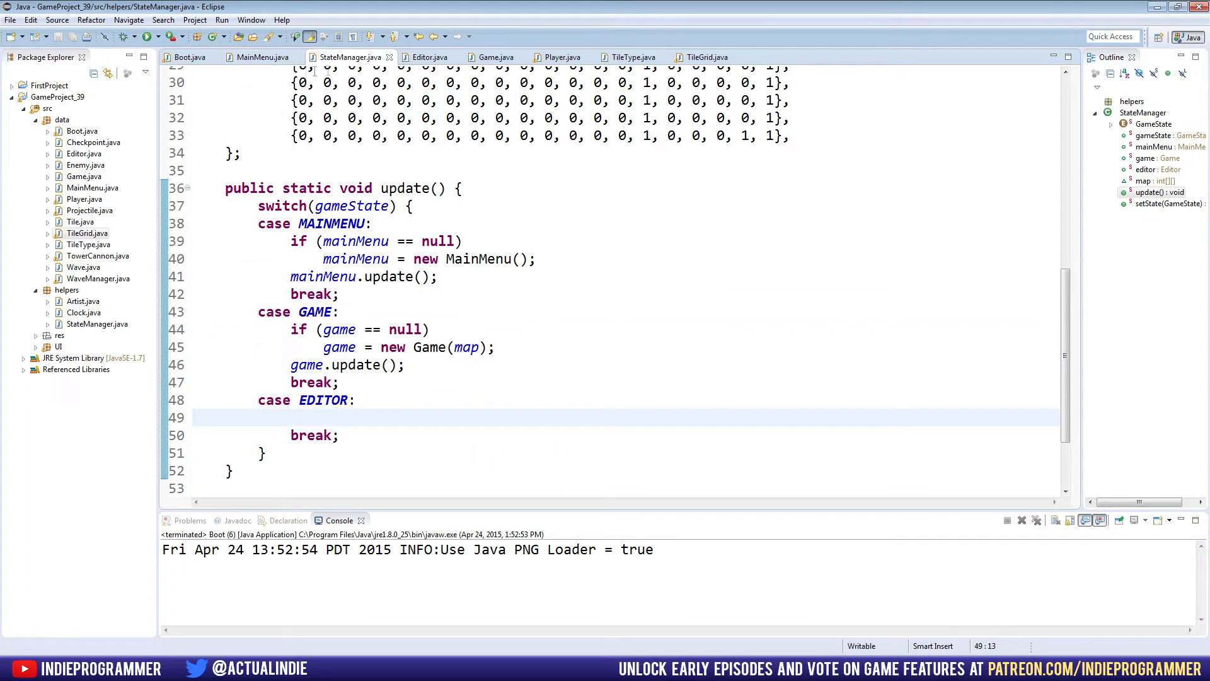
scroll(341, 220, "down", 1)
scroll(340, 219, "down", 1)
left_click_drag(258, 294, 355, 294)
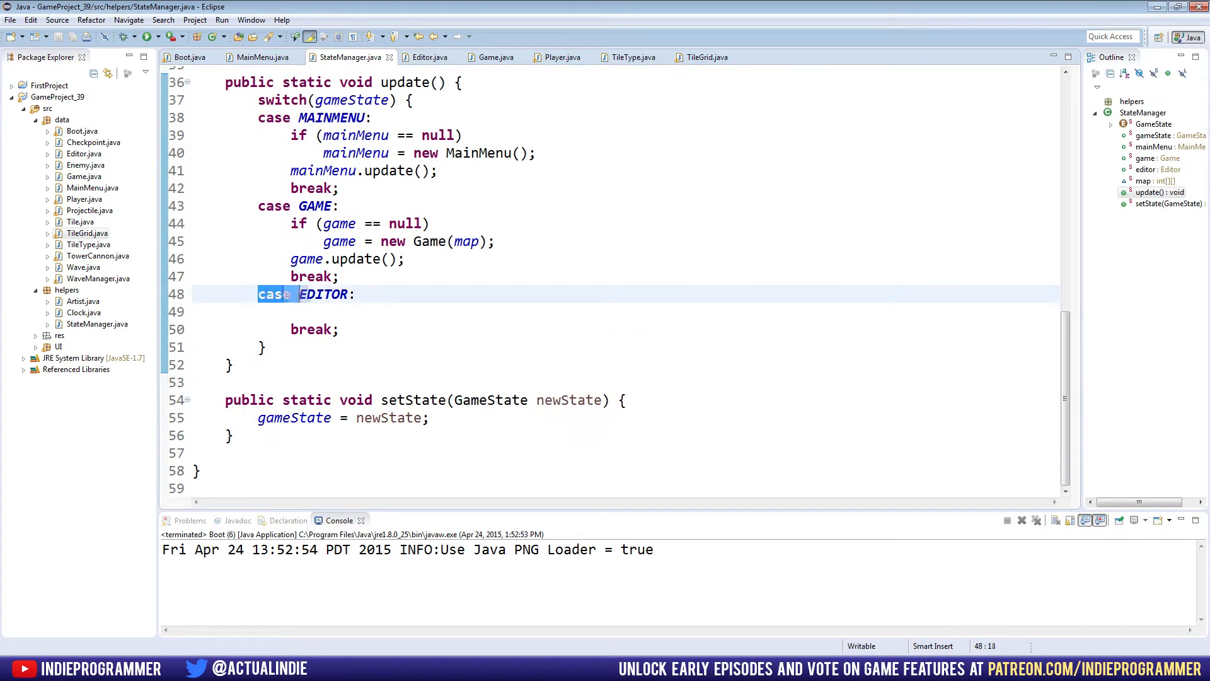
left_click(377, 312)
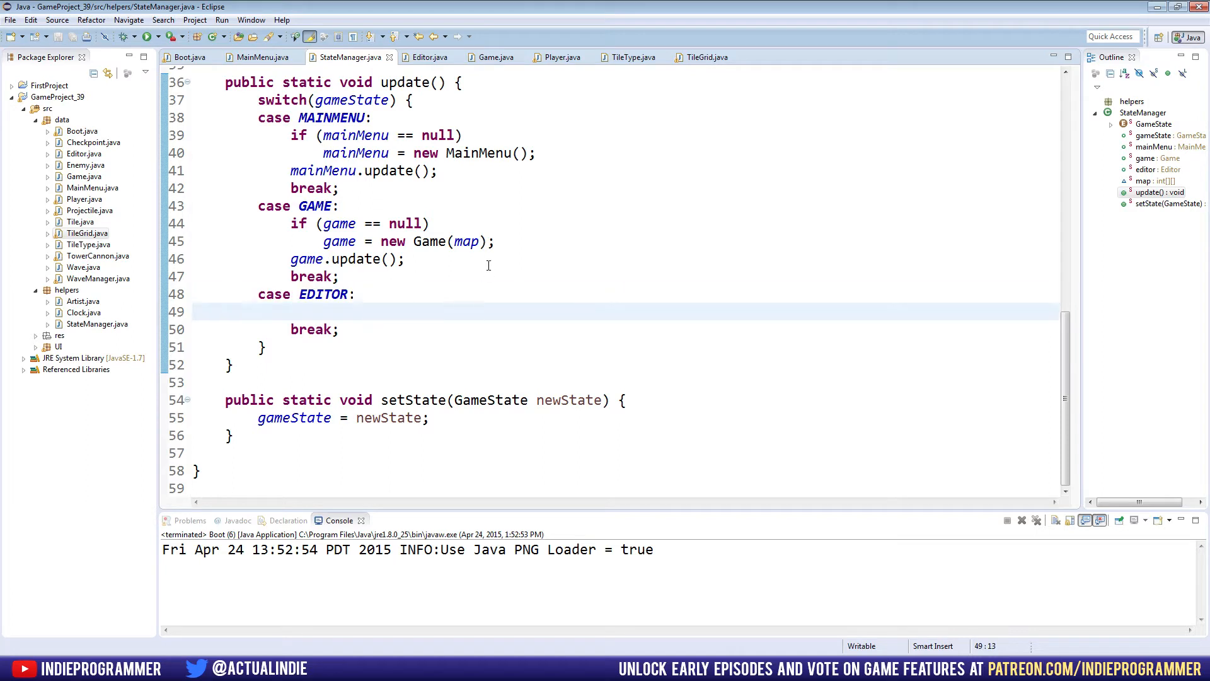
type("if ")
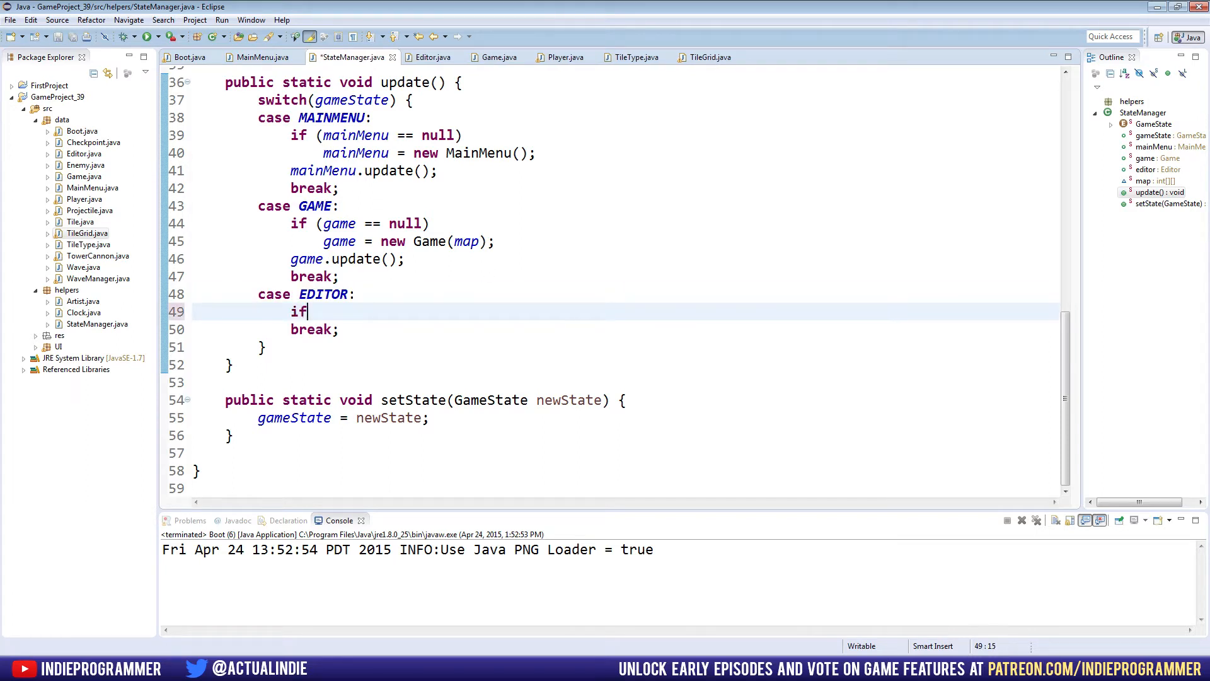
type("(editor == nu")
type("ll")
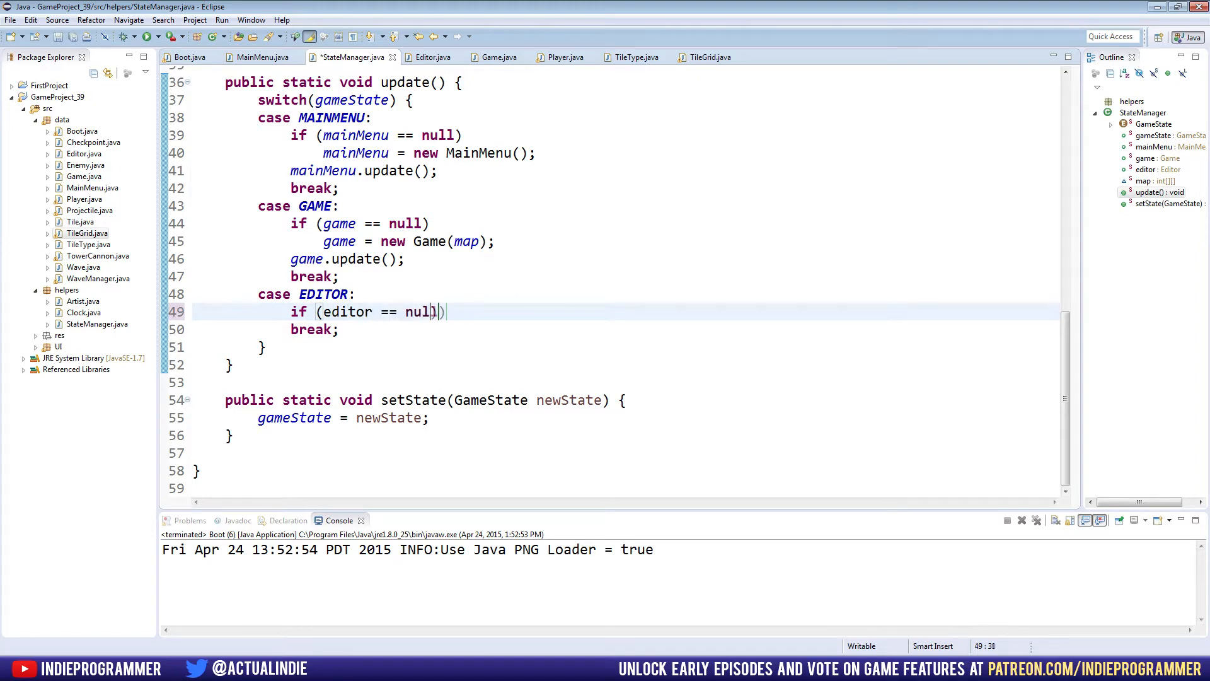
- Add if (editor == null) editor = new Editor(); to the EDITOR case and save StateManager.java
key("End")
key("Return")
type("editor ")
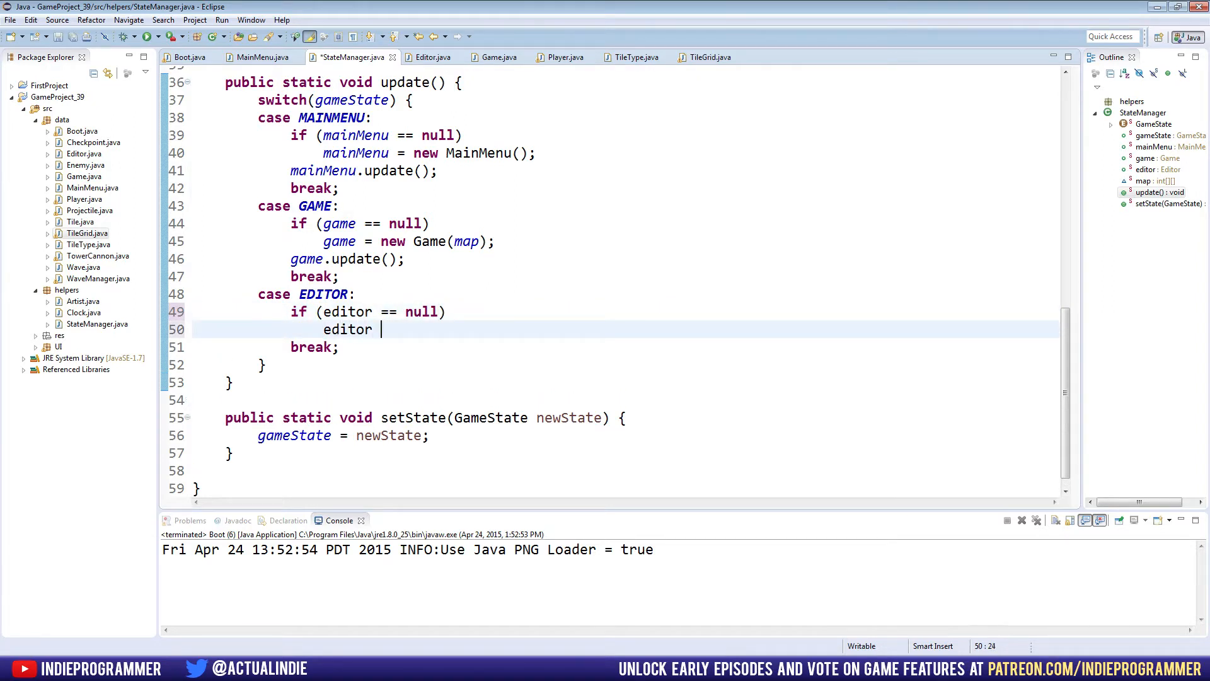
type("= new Edit")
type("or();")
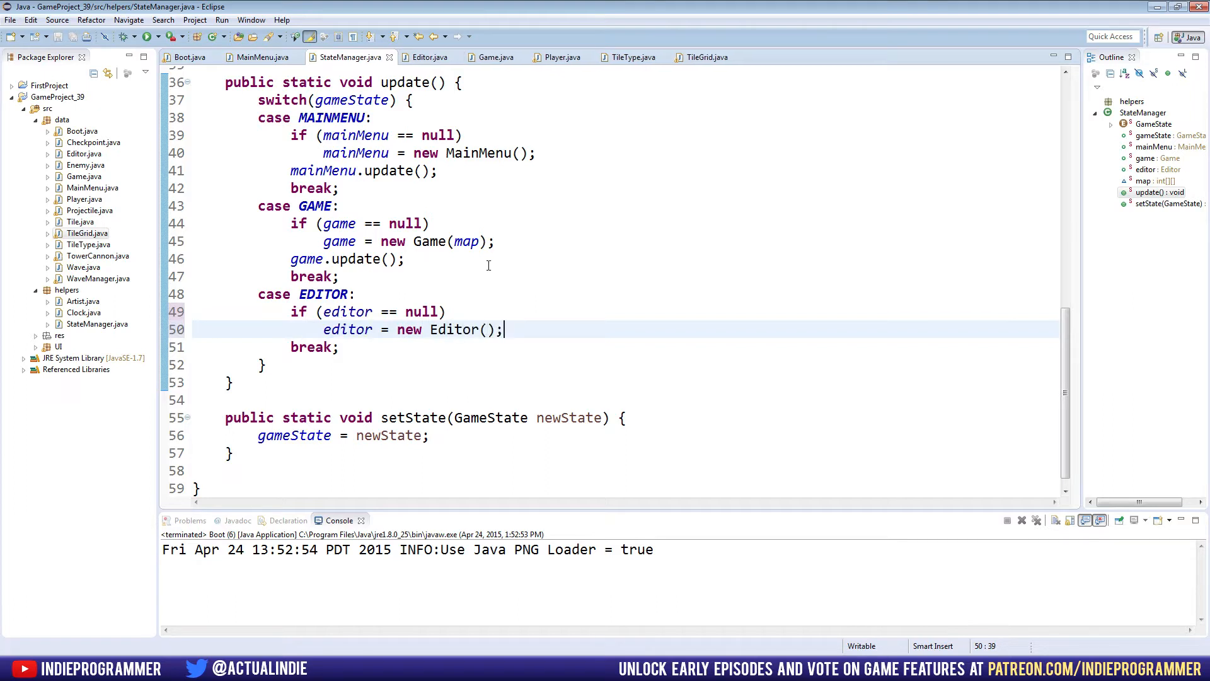
key("ctrl+s")
- Add editor.update(); after the Editor creation in StateManager's EDITOR case
double_click(84, 154)
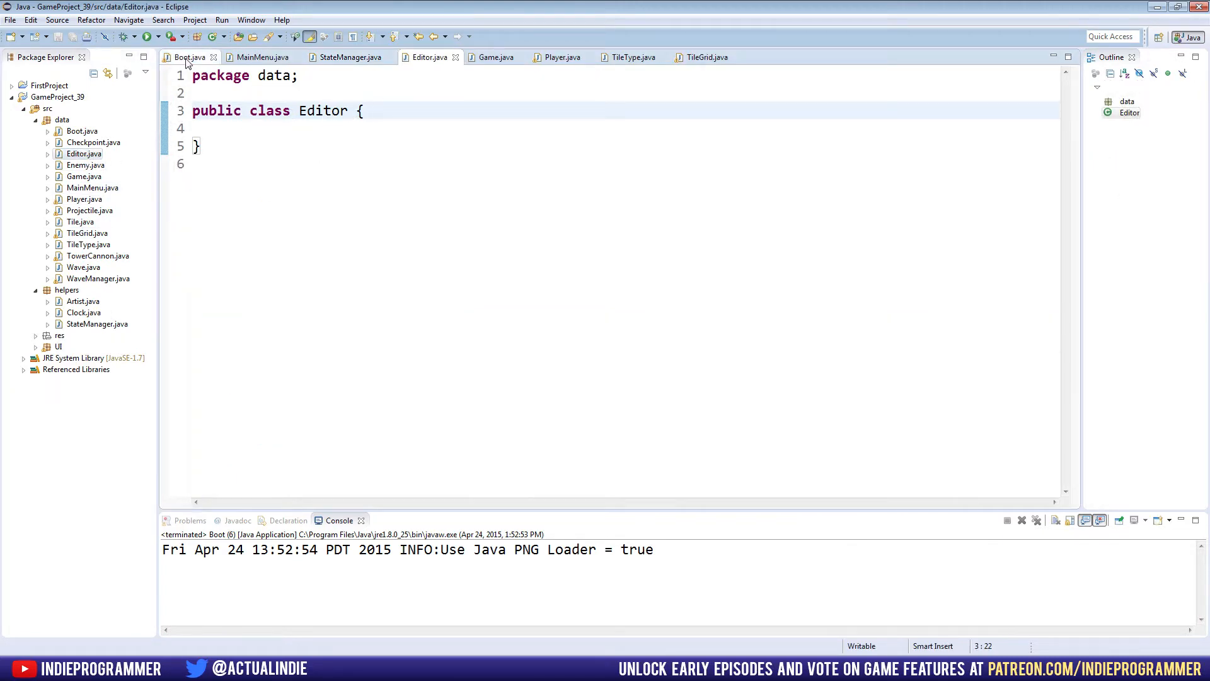
left_click(349, 57)
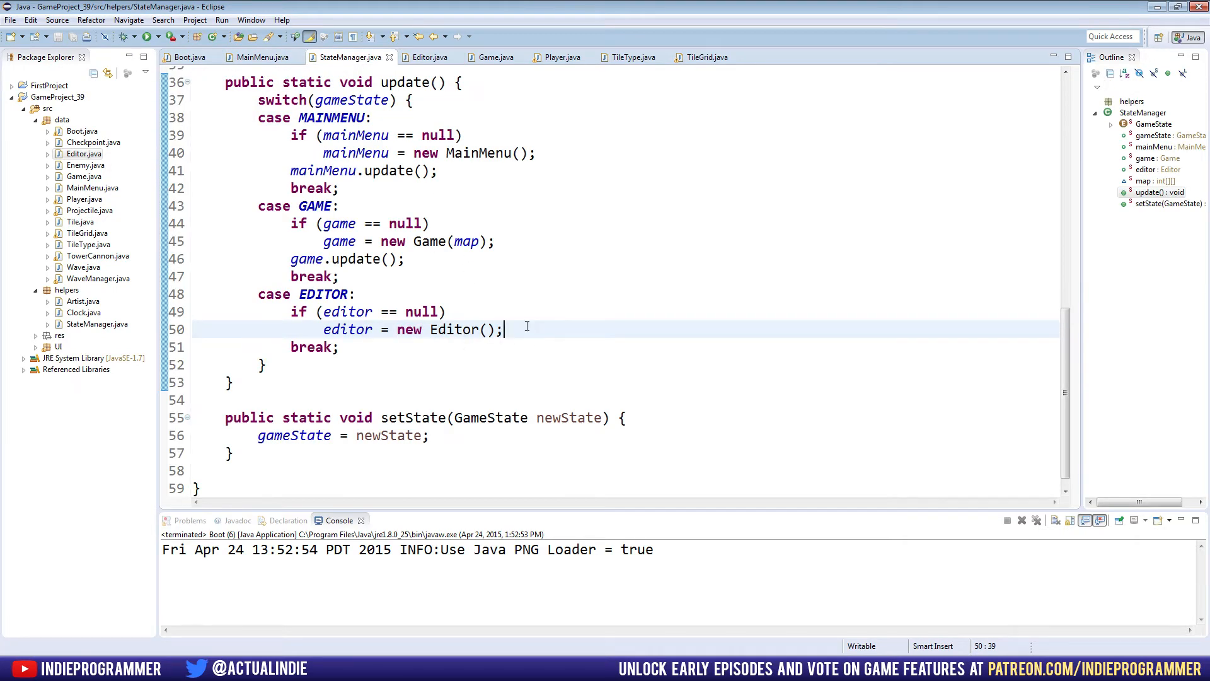
key("Return")
type("editor.")
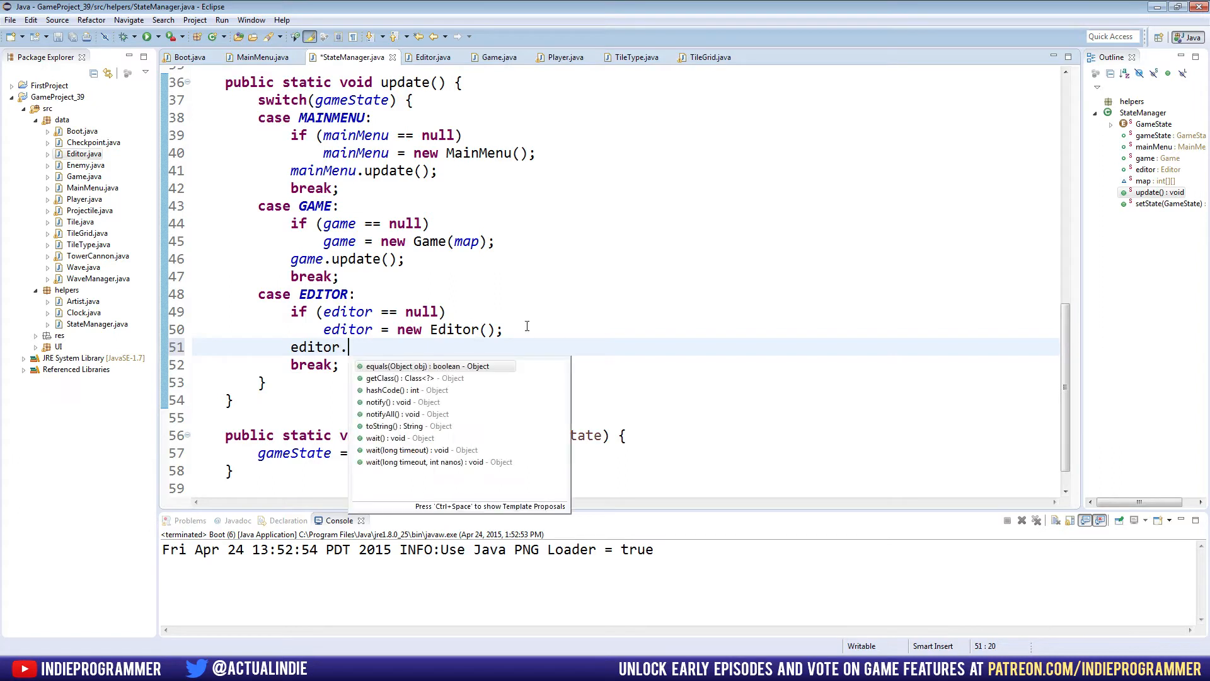
type("updat")
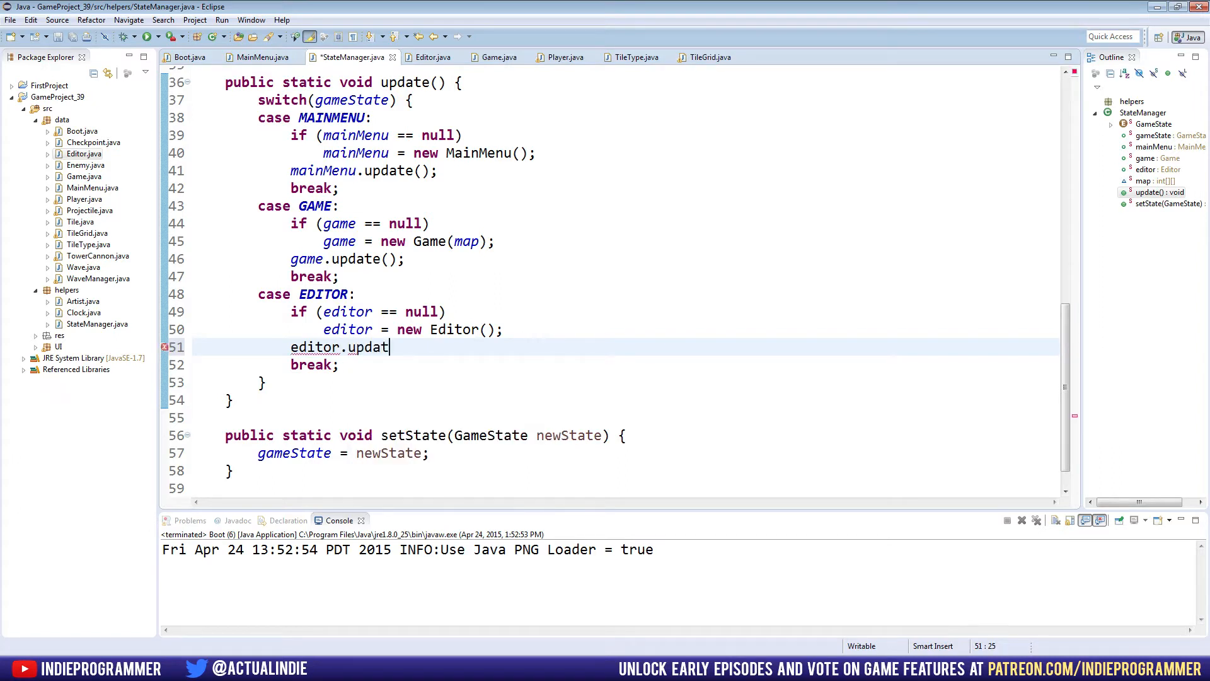
type("e();")
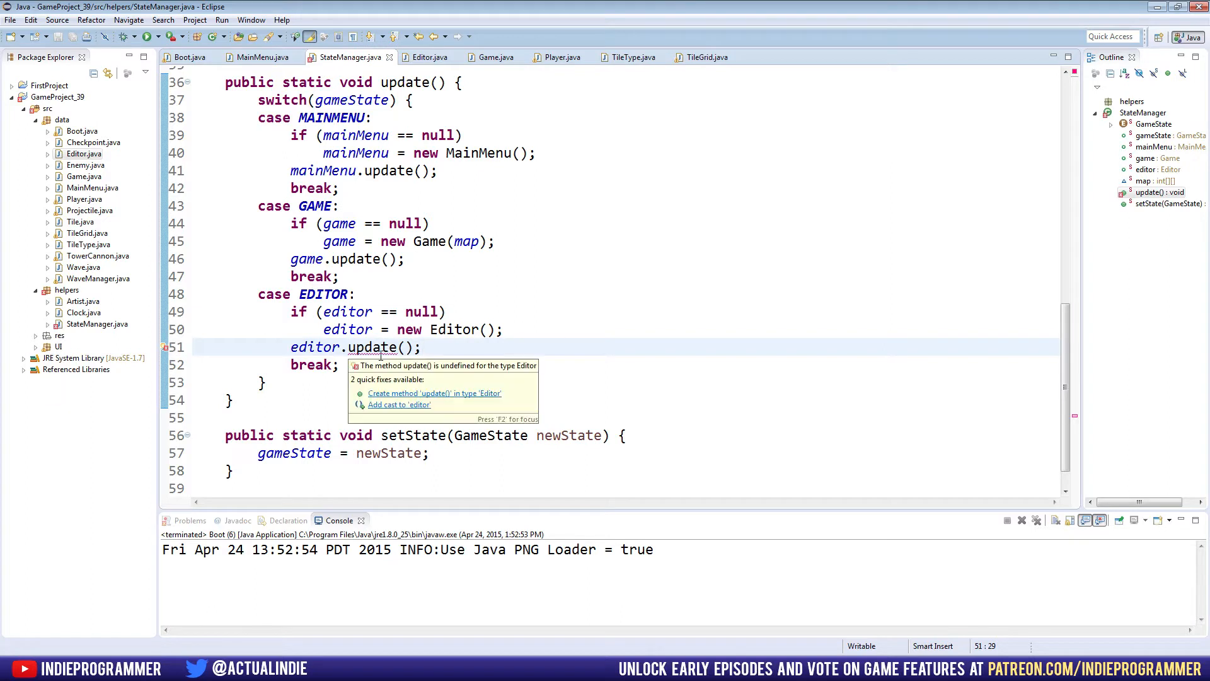
left_click(429, 57)
- Declare private TileGrid grid; in Editor and add a constructor assigning grid = new TileGrid();
left_click(414, 114)
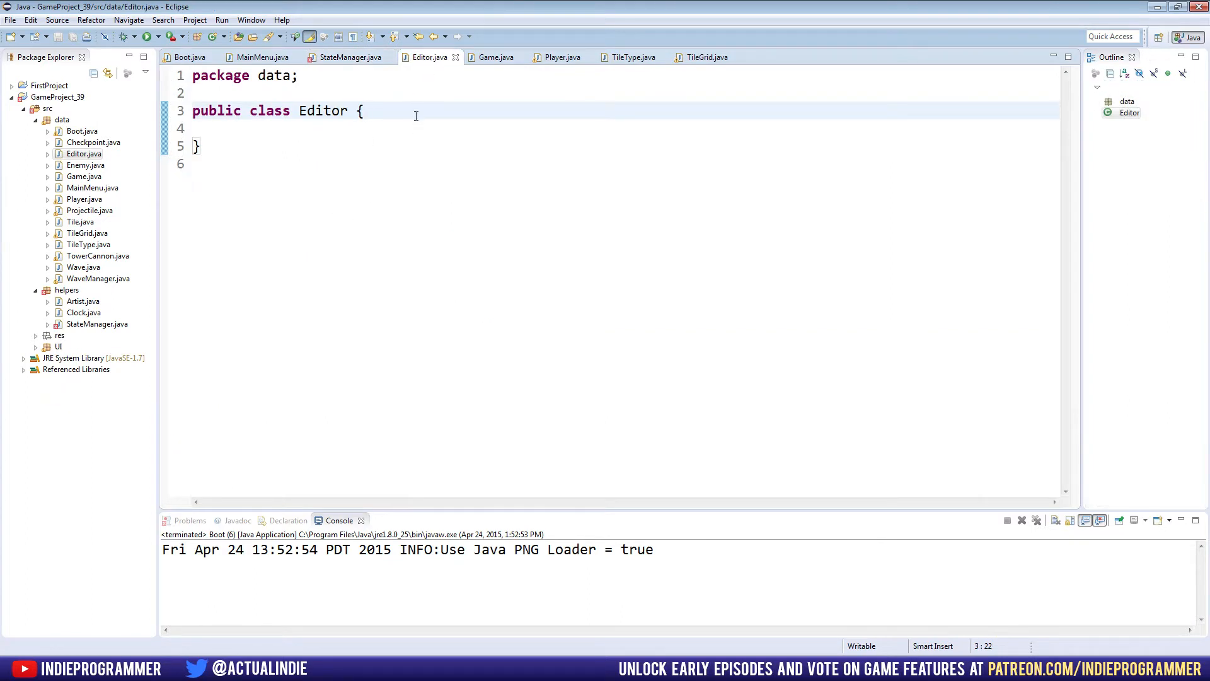
key("Return")
key("Return")
type("pri")
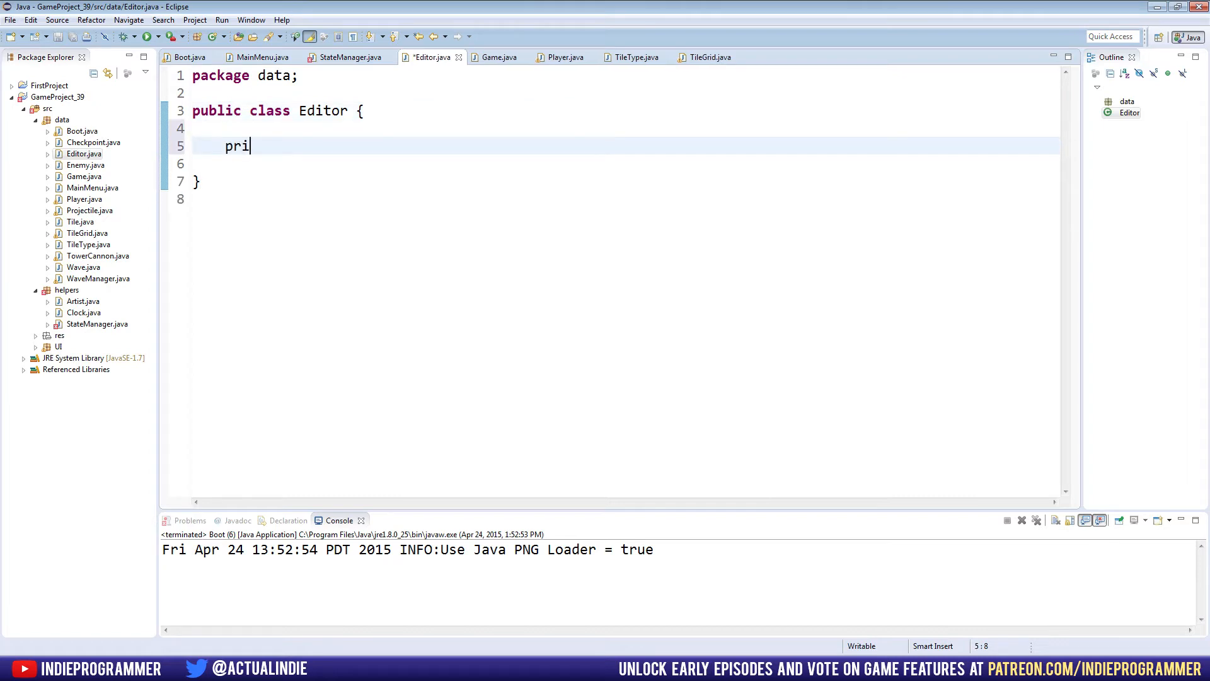
type("vate ")
type("Tile")
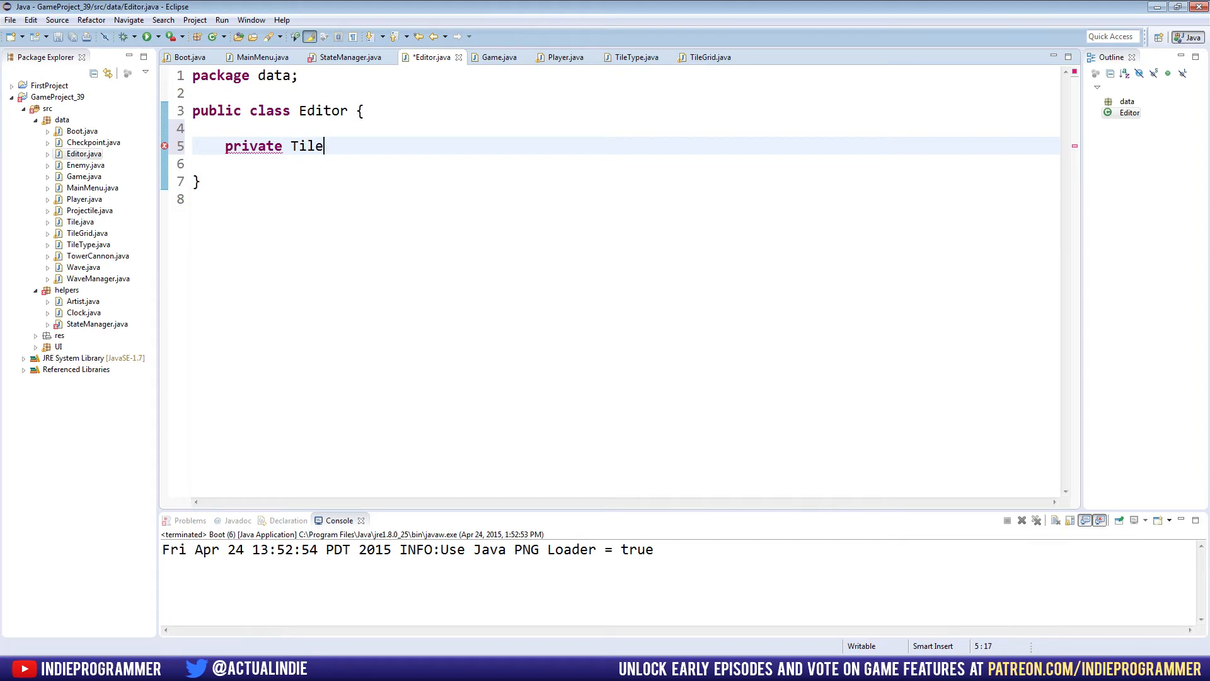
type("Grid ")
type("grid;")
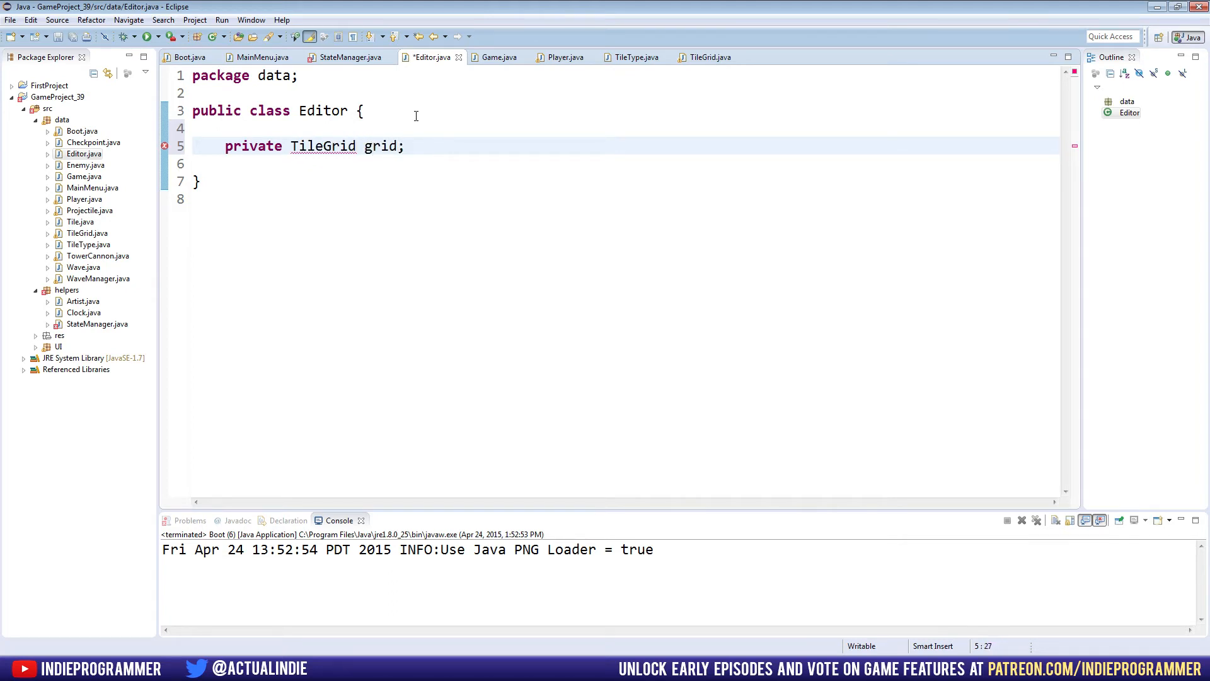
key("Return")
key("Return")
type("public")
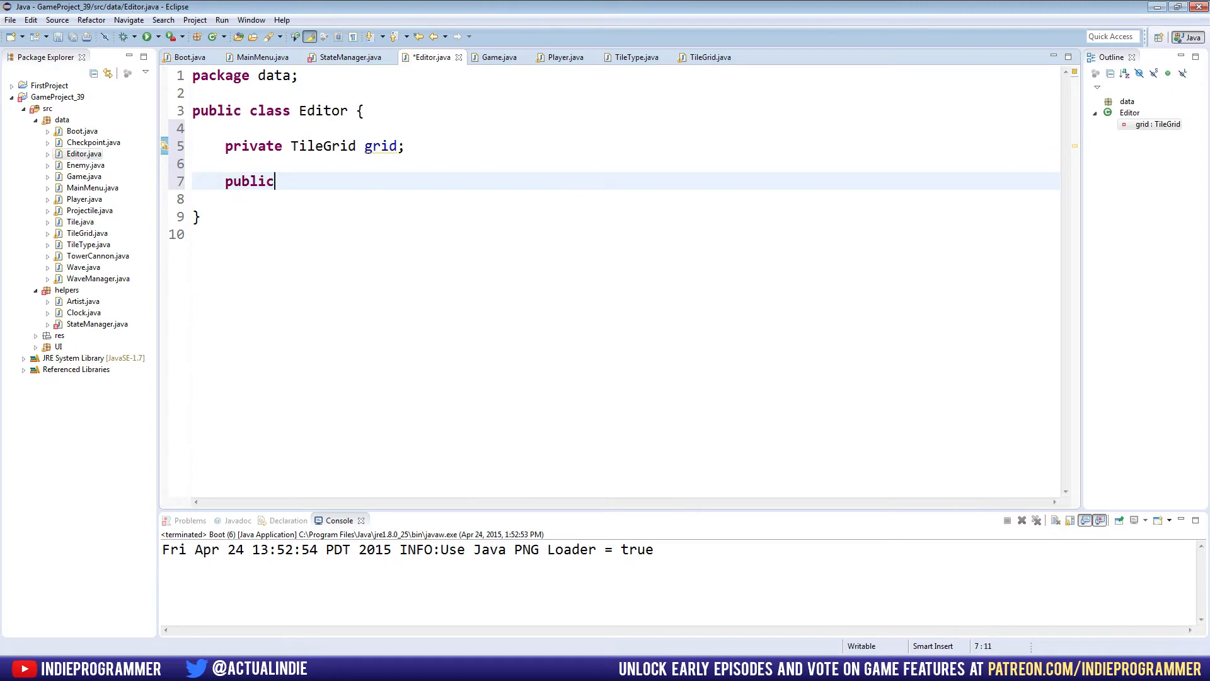
type(" Editor()")
type(" {")
key("Return")
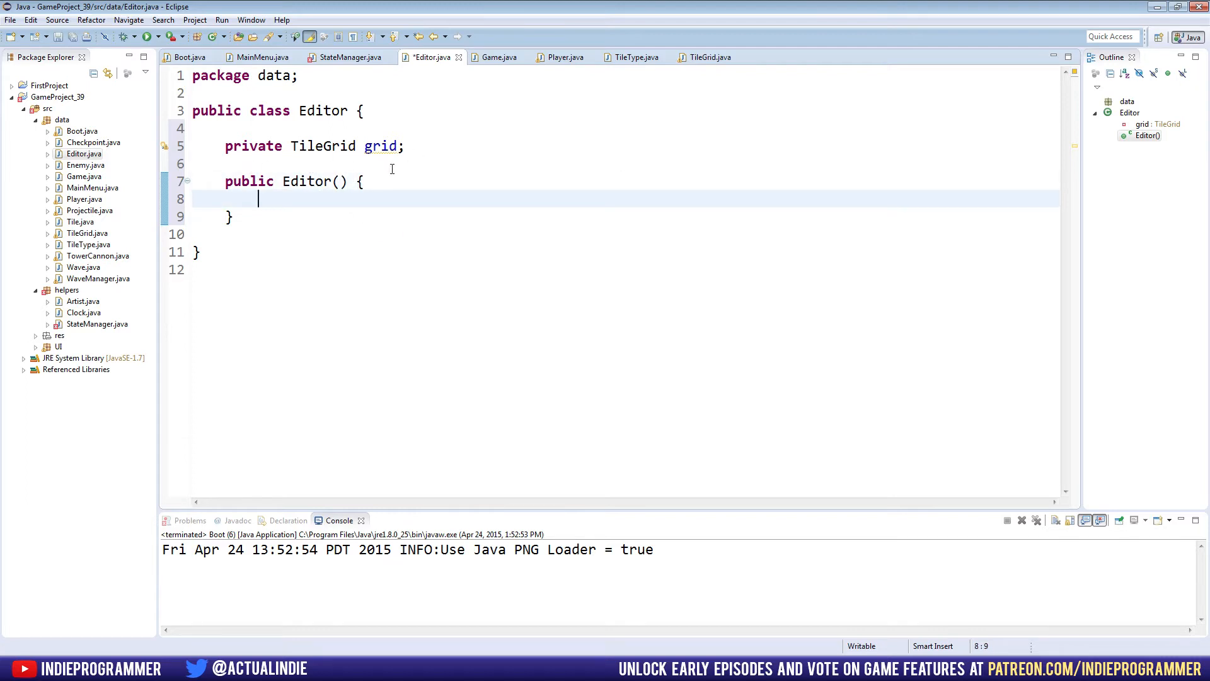
type("grid =")
type(" new grid()")
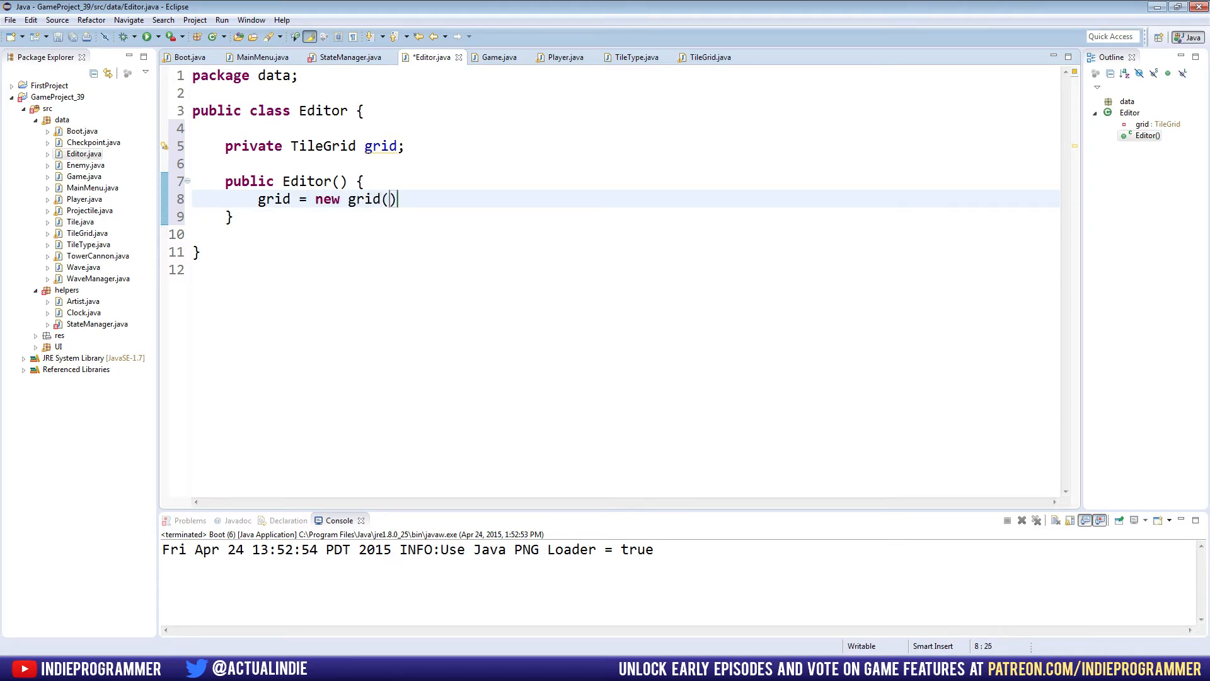
type(";")
key("BackSpace")
type("TileG")
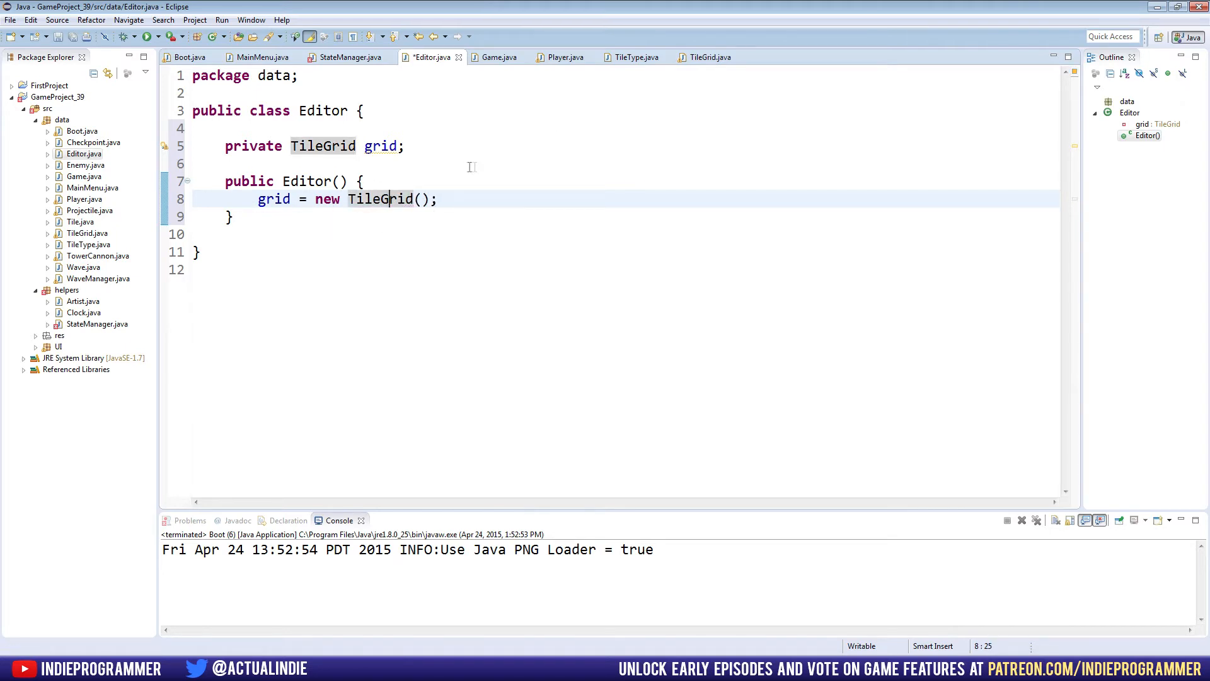
- Review TileGrid's constructor that builds tiles from an int[][] map
left_click(711, 58)
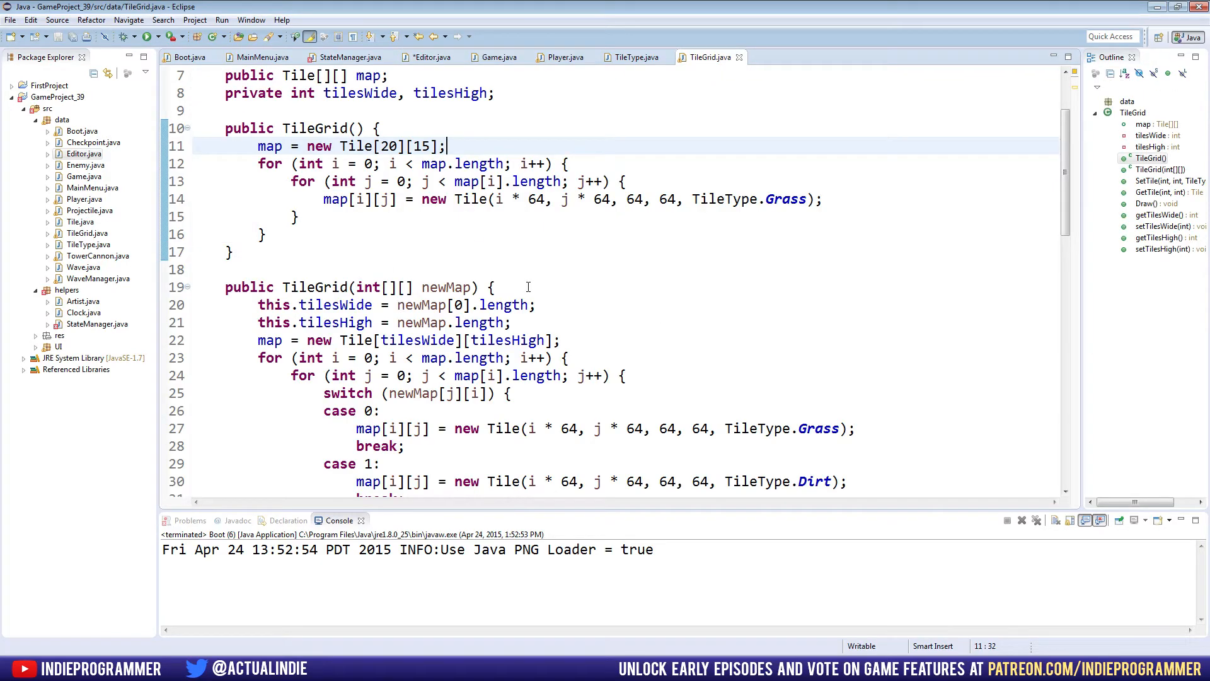
scroll(527, 287, "down", 2)
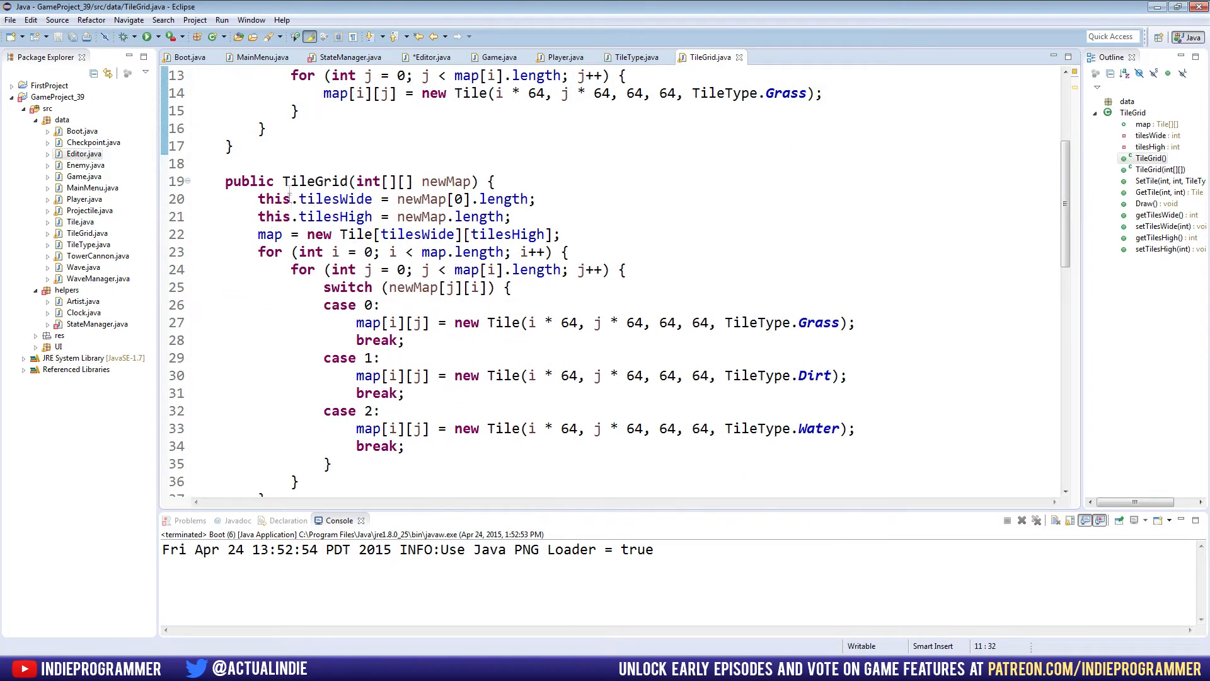
left_click_drag(284, 182, 481, 343)
left_click(481, 347)
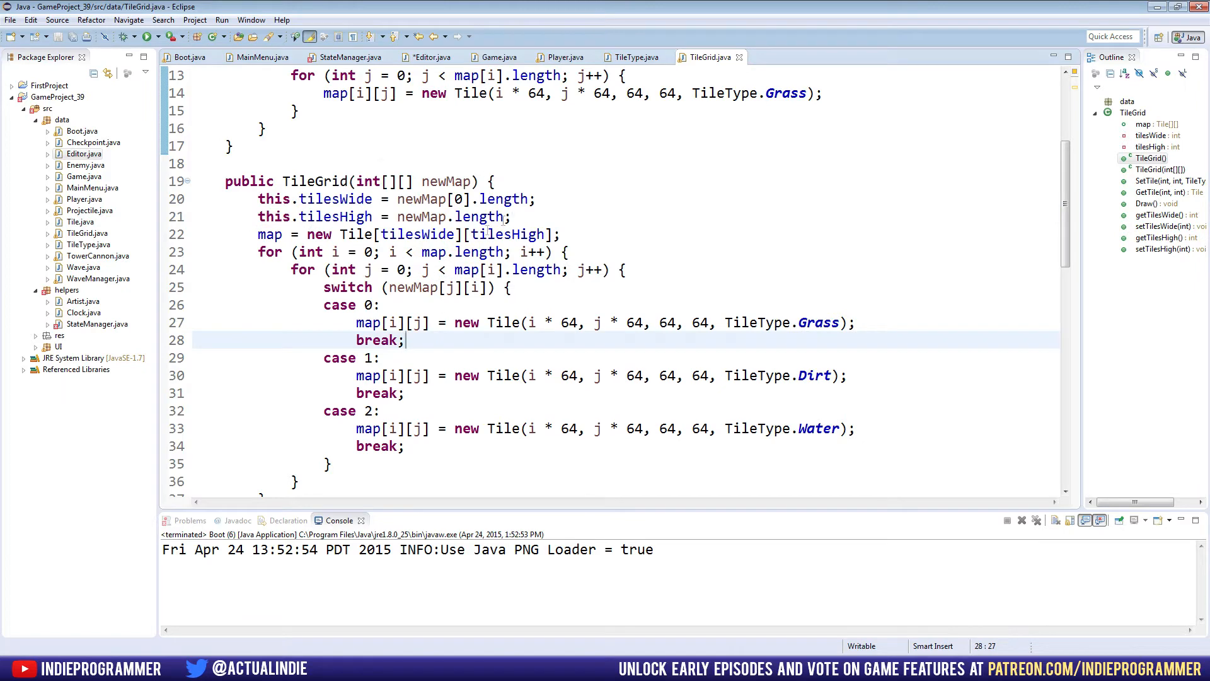
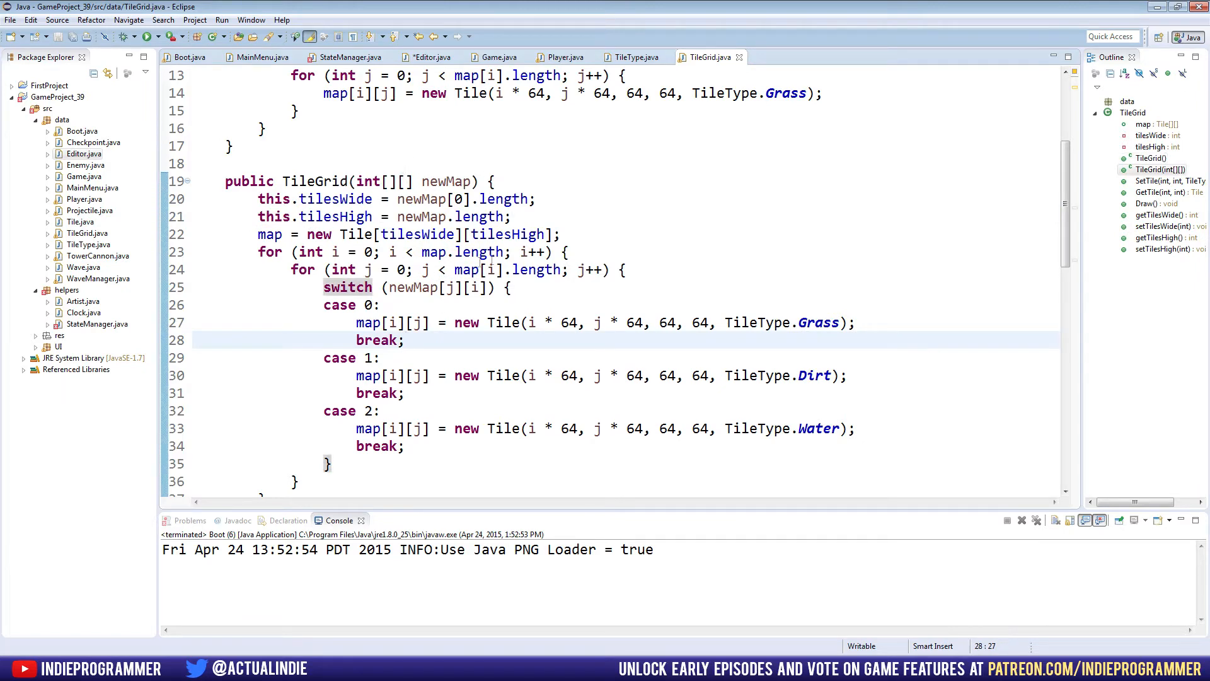
scroll(490, 252, "down", 1)
scroll(540, 274, "up", 5)
left_click_drag(269, 340, 227, 234)
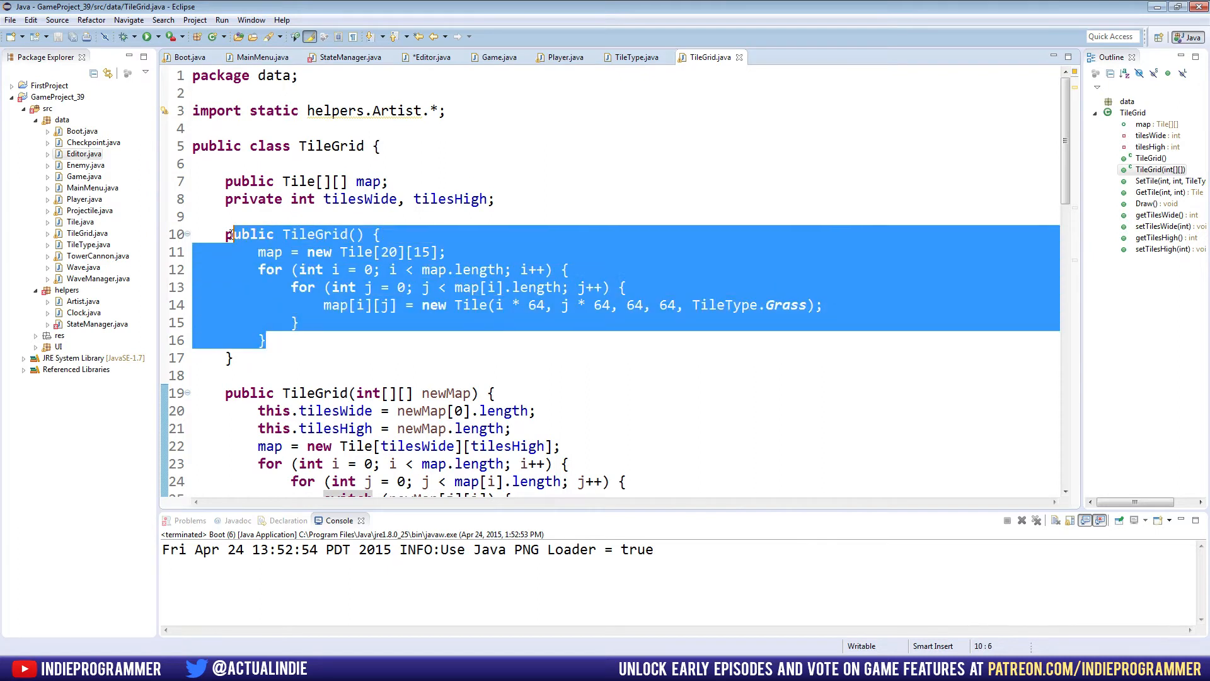
- Review the TileGrid constructors' grass-filling loops, then bring up Editor.java
left_click(416, 287)
left_click(699, 305)
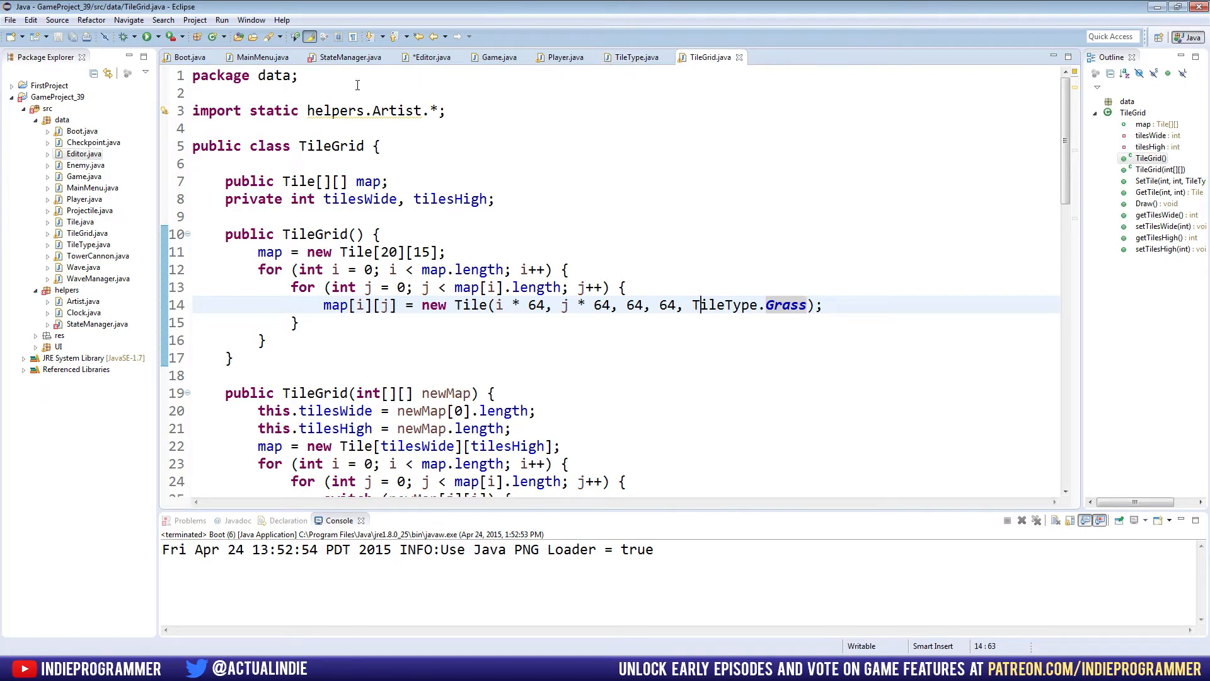
left_click(432, 56)
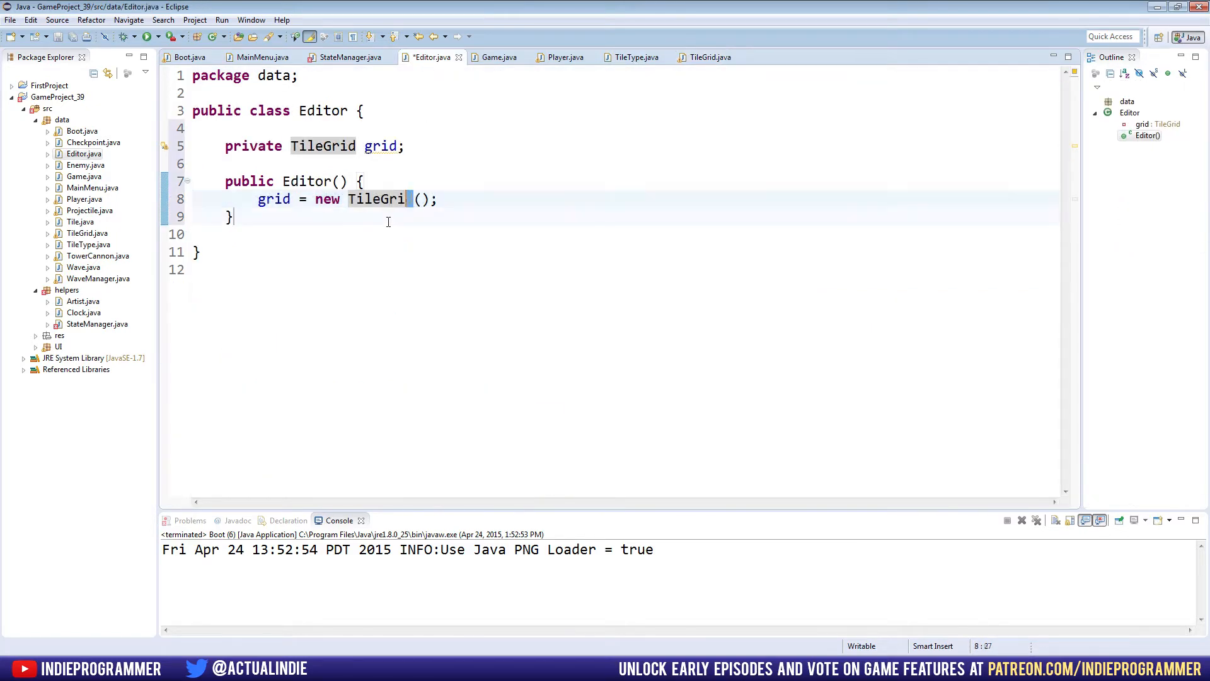
- Add a public update() method to Editor that calls grid.Draw(), and save Editor.java
left_click(388, 222)
key("Return")
key("Return")
type("pu")
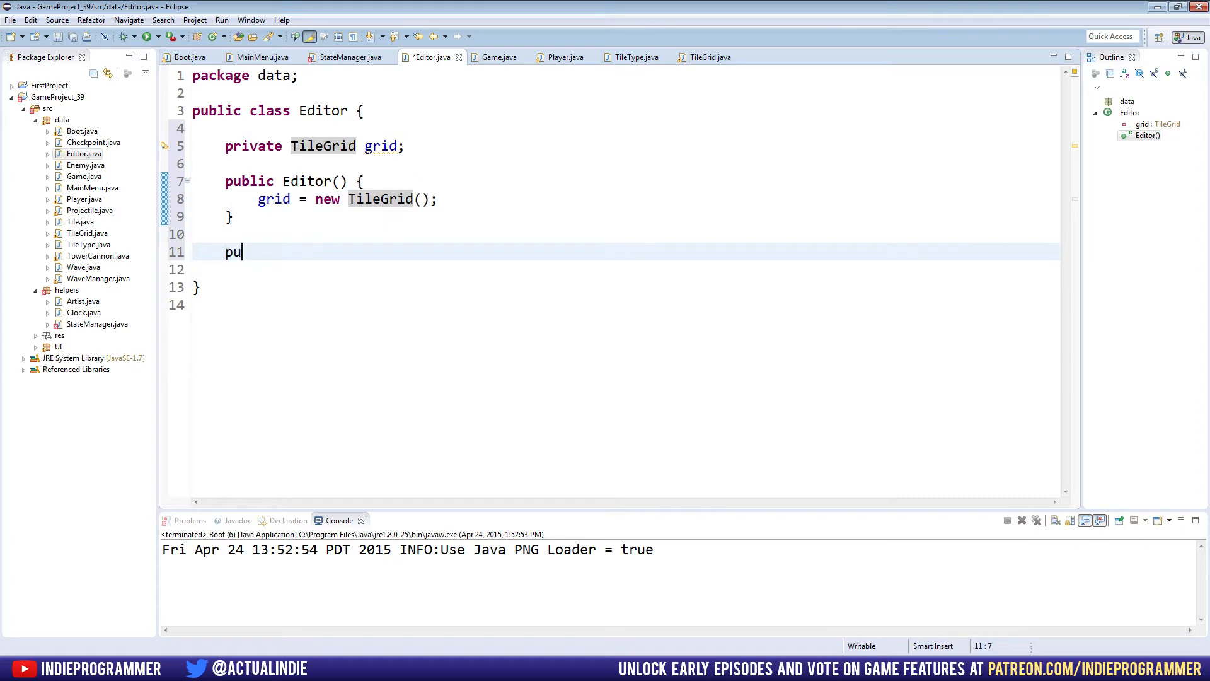
type("blic void up")
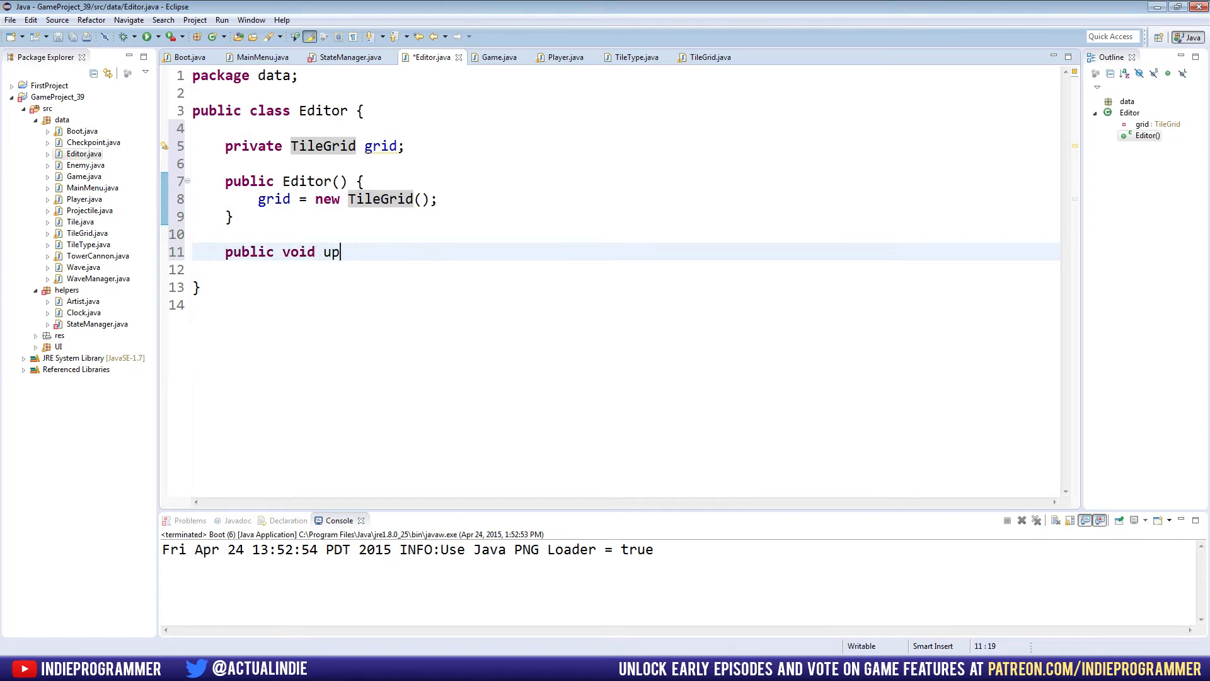
type("date() {")
key("Return")
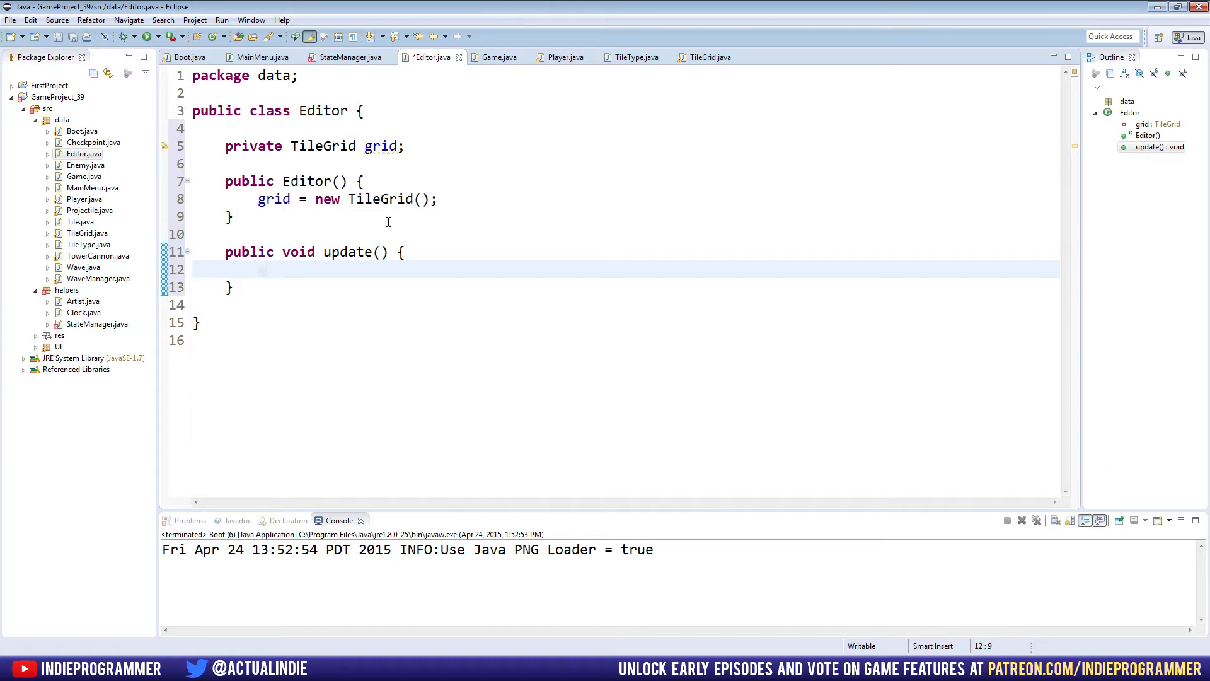
type("grid.d")
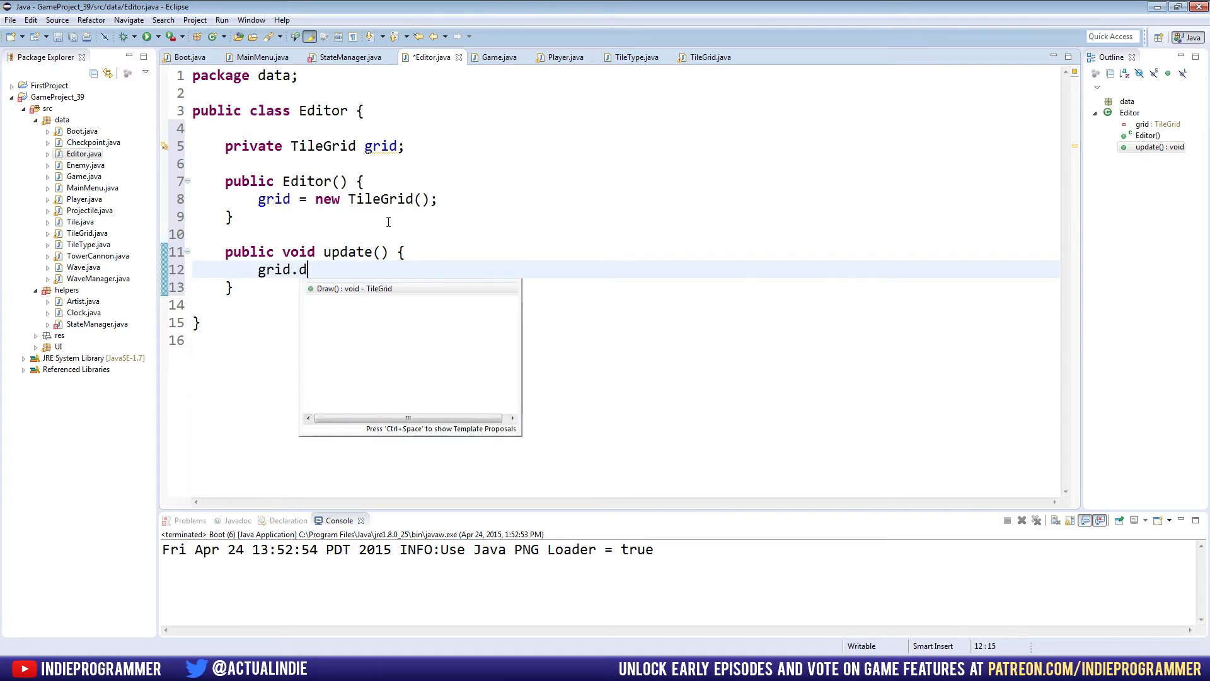
key("Return")
type(";")
key("ctrl+s")
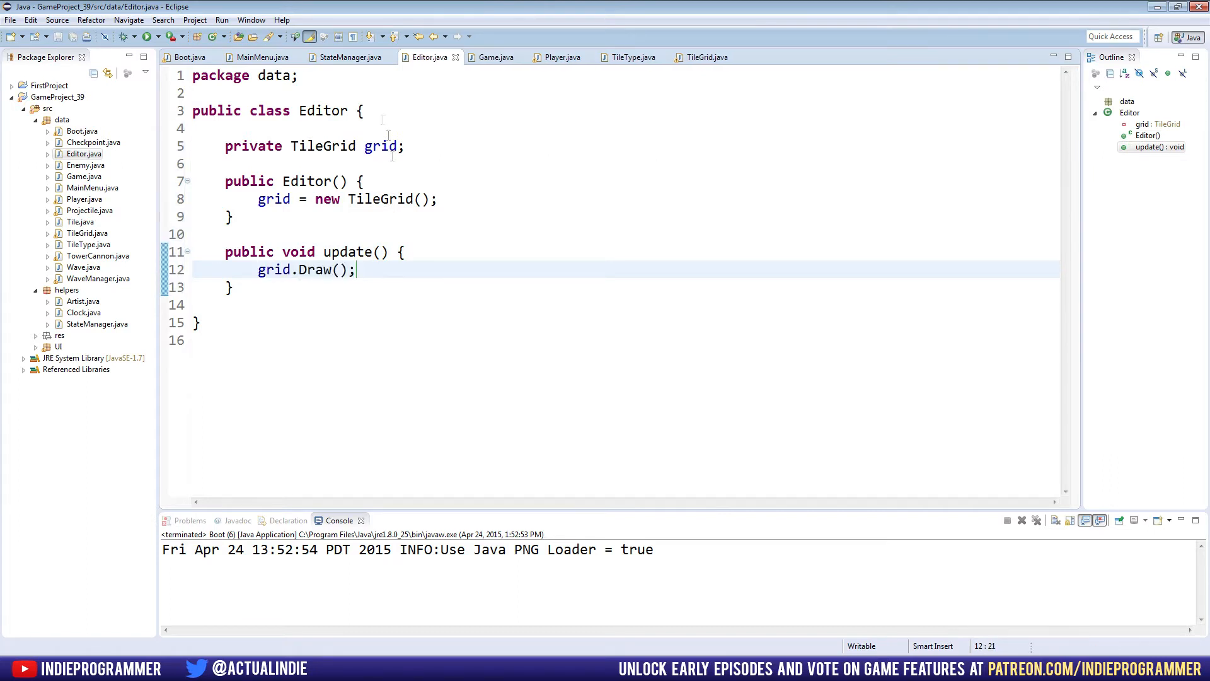
- From StateManager.java, run the game and try the main menu's PLAY option, closing it afterwards
left_click(351, 57)
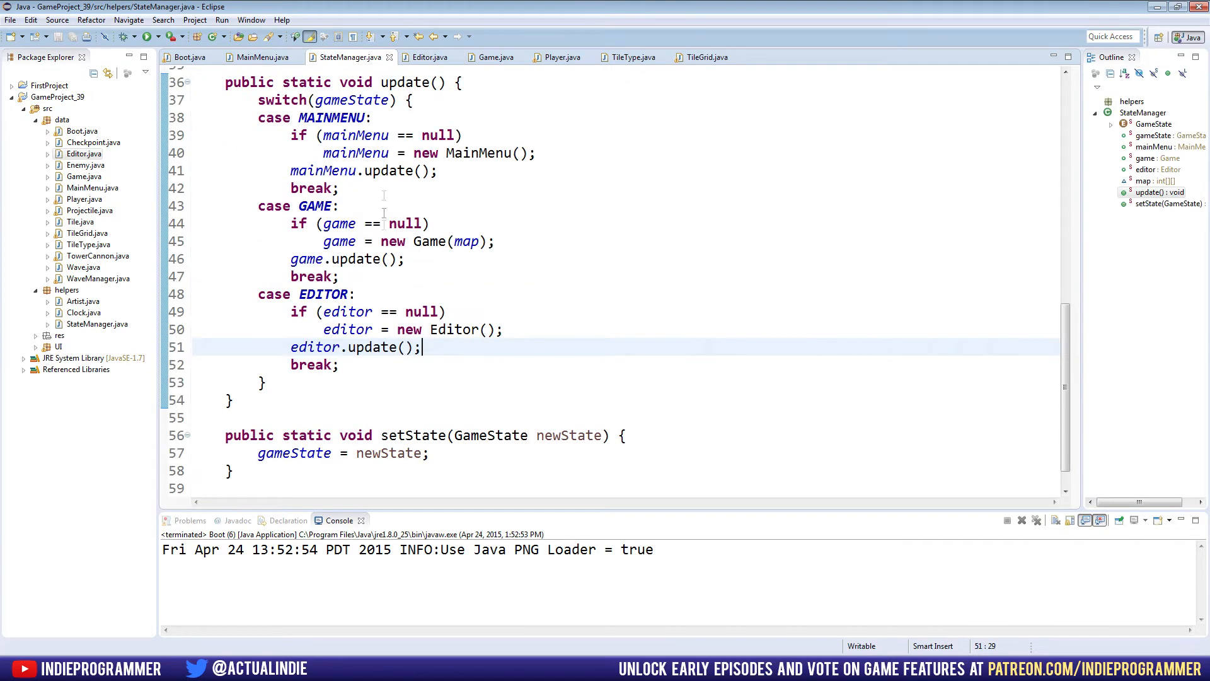
left_click(381, 241)
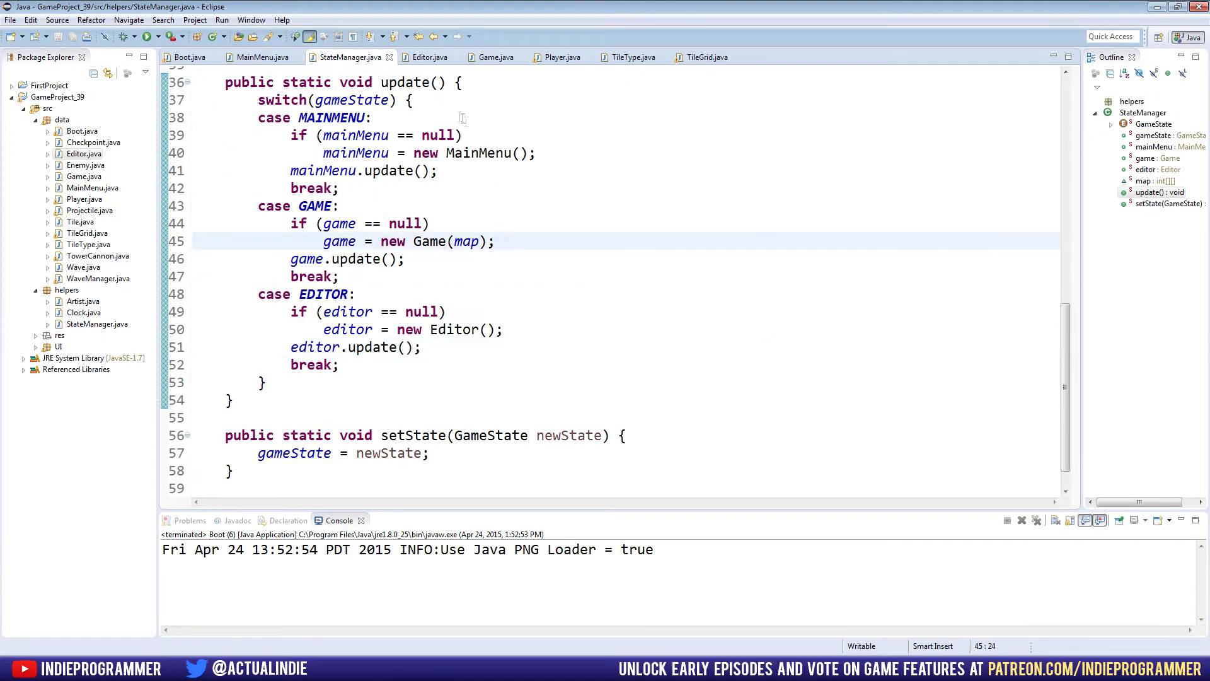
left_click(147, 36)
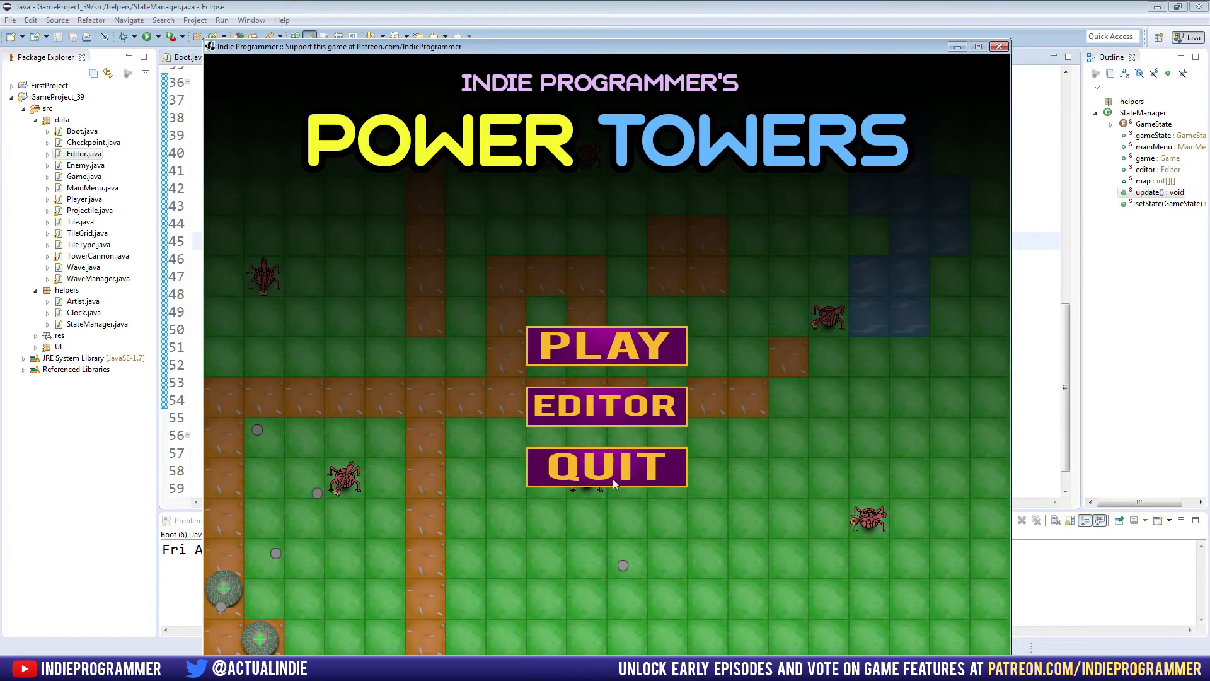
left_click(613, 479)
left_click(147, 36)
left_click(632, 351)
left_click(999, 47)
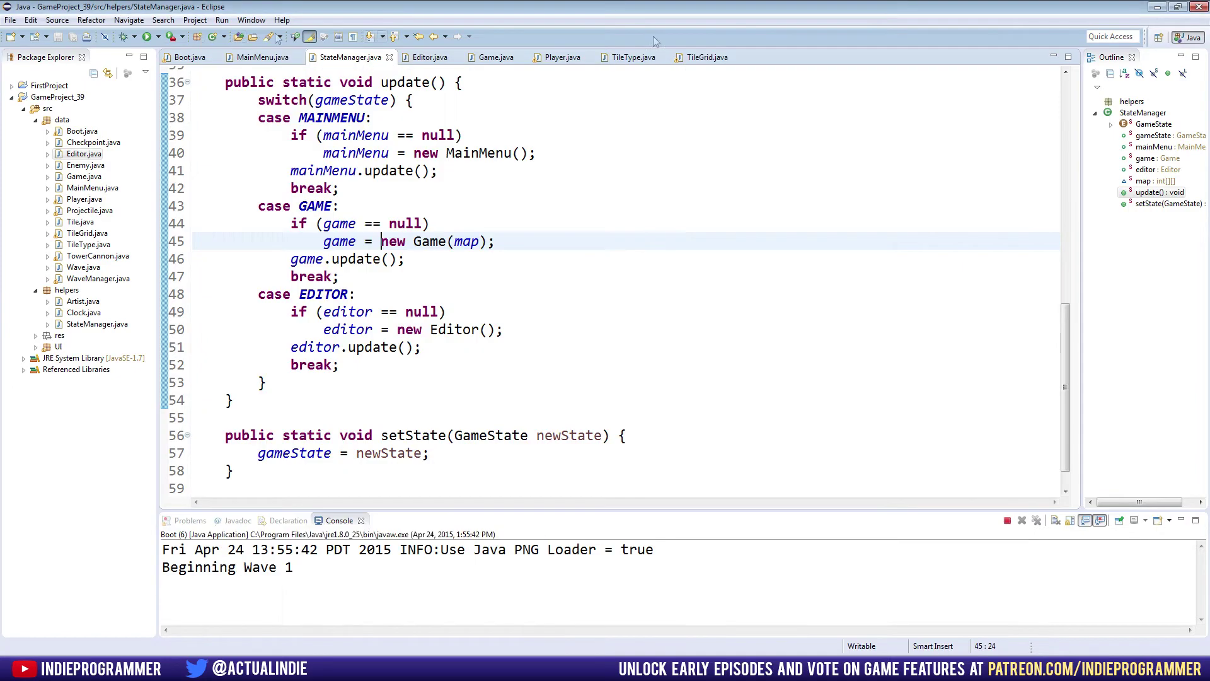
- Run the game again to check Editor mode shows an all-grass grid, then try PLAY once more
left_click(146, 36)
left_click(636, 405)
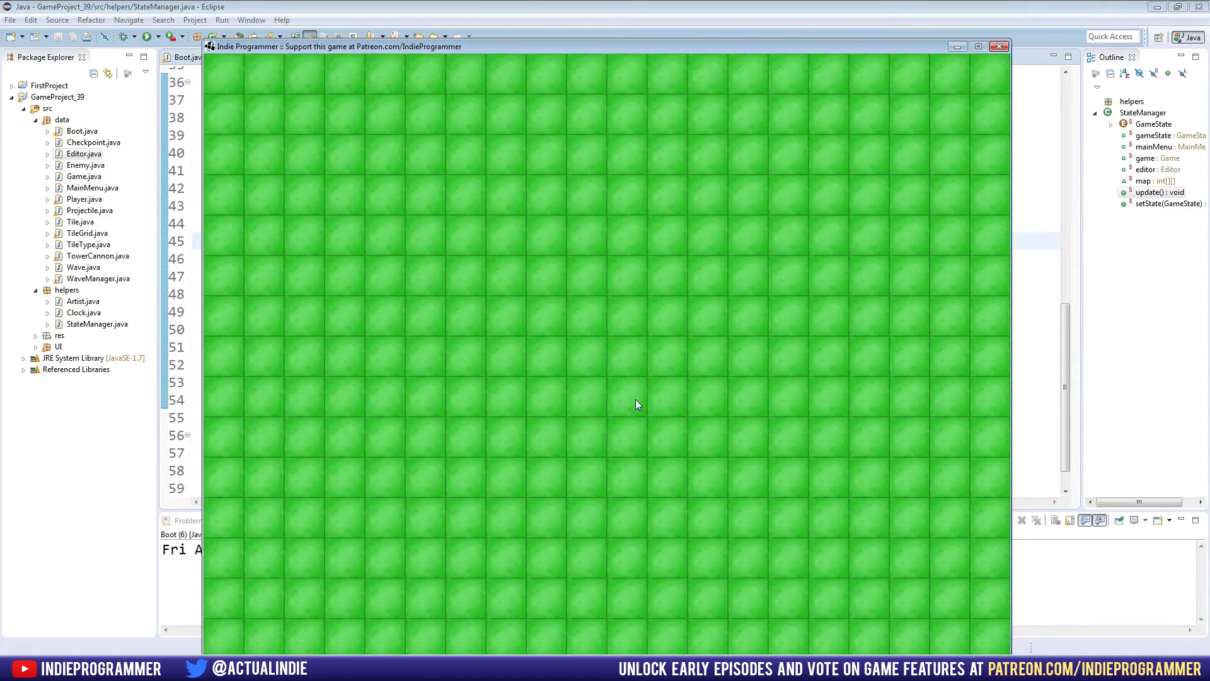
left_click_drag(523, 45, 515, 26)
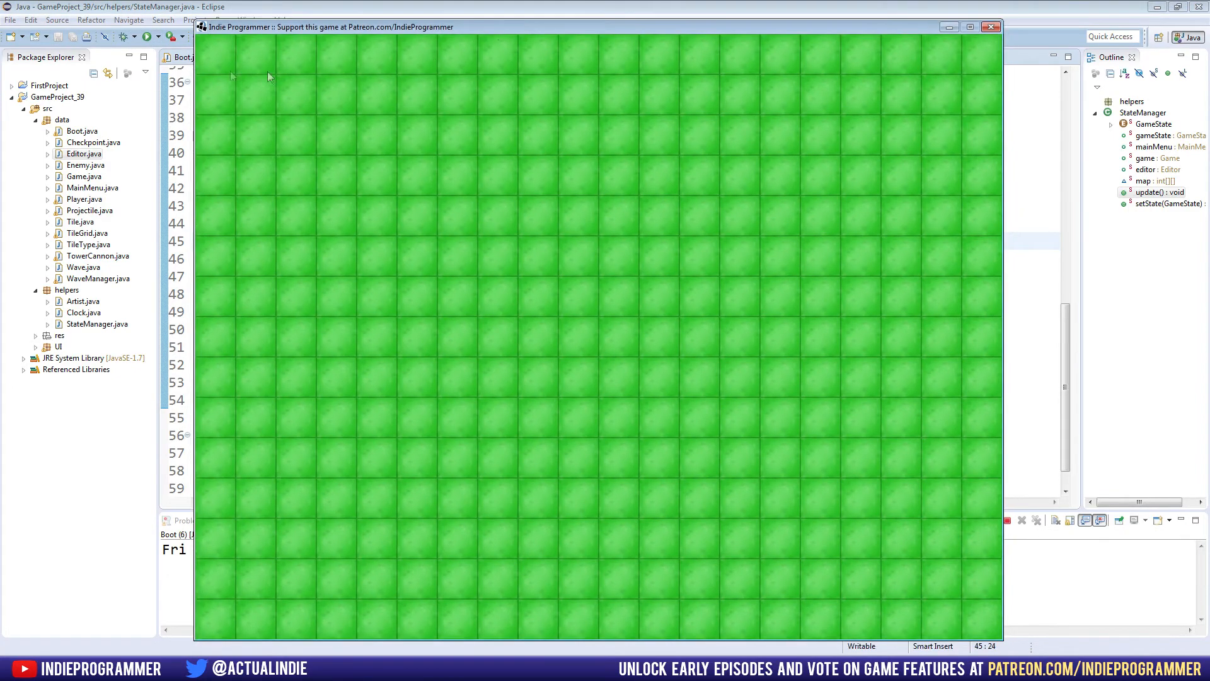
left_click(993, 26)
left_click(159, 39)
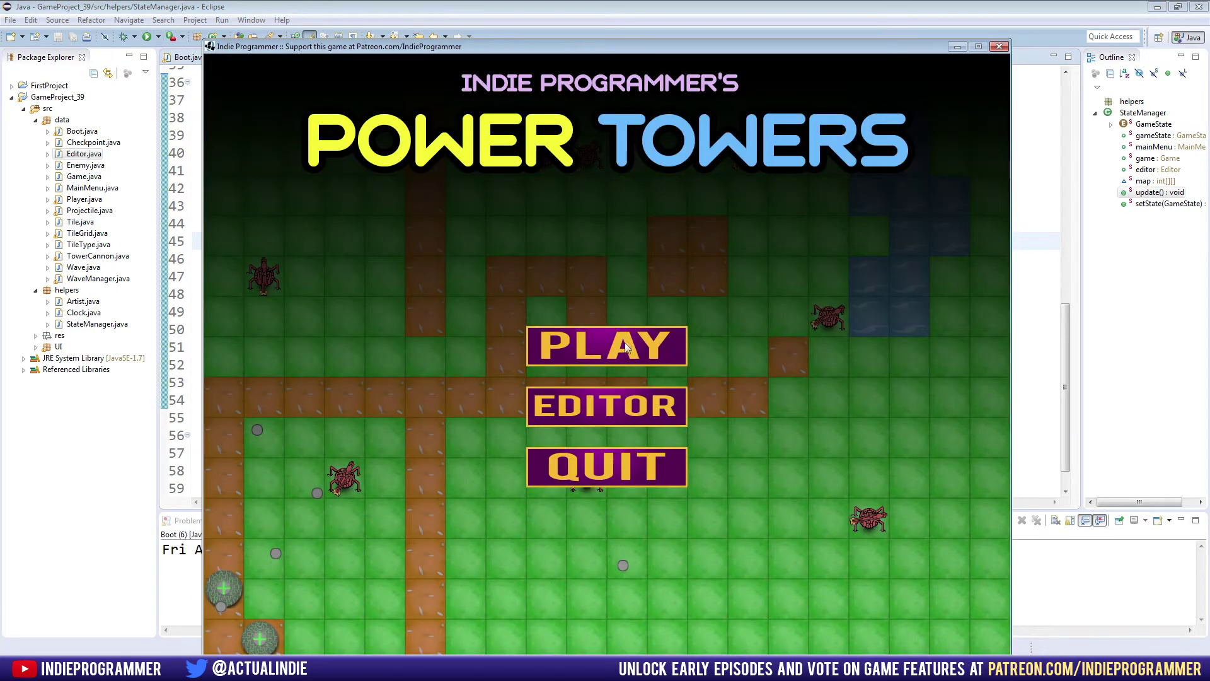
left_click(620, 343)
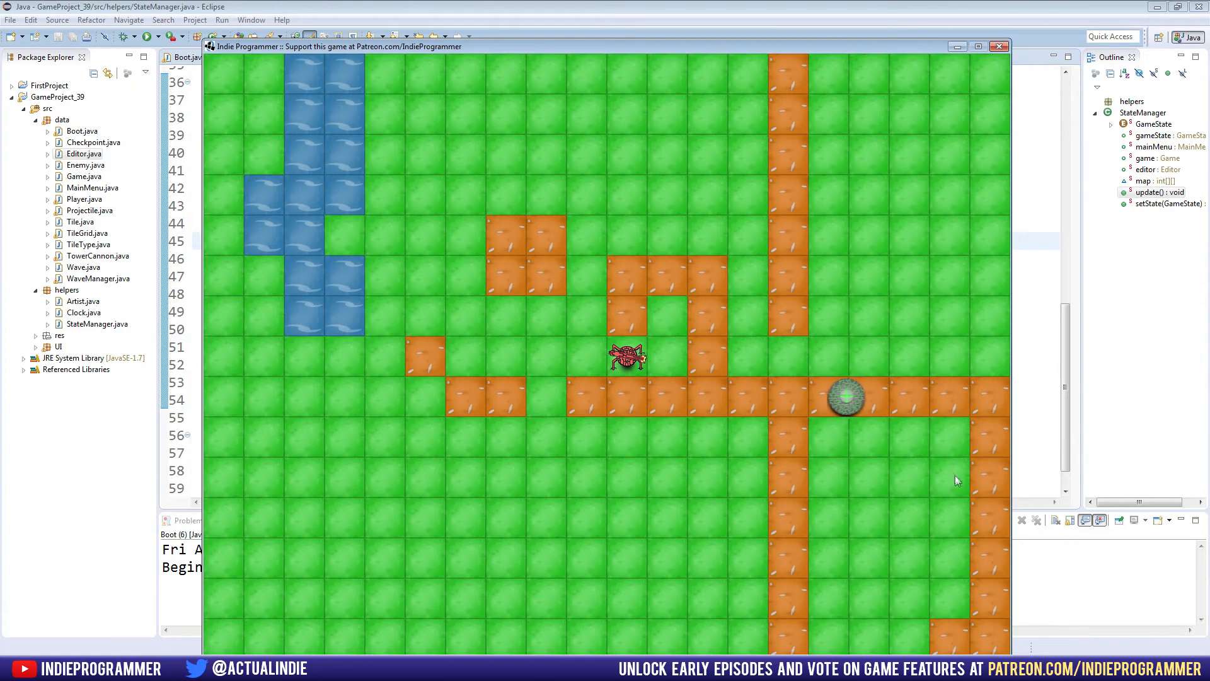
left_click(999, 46)
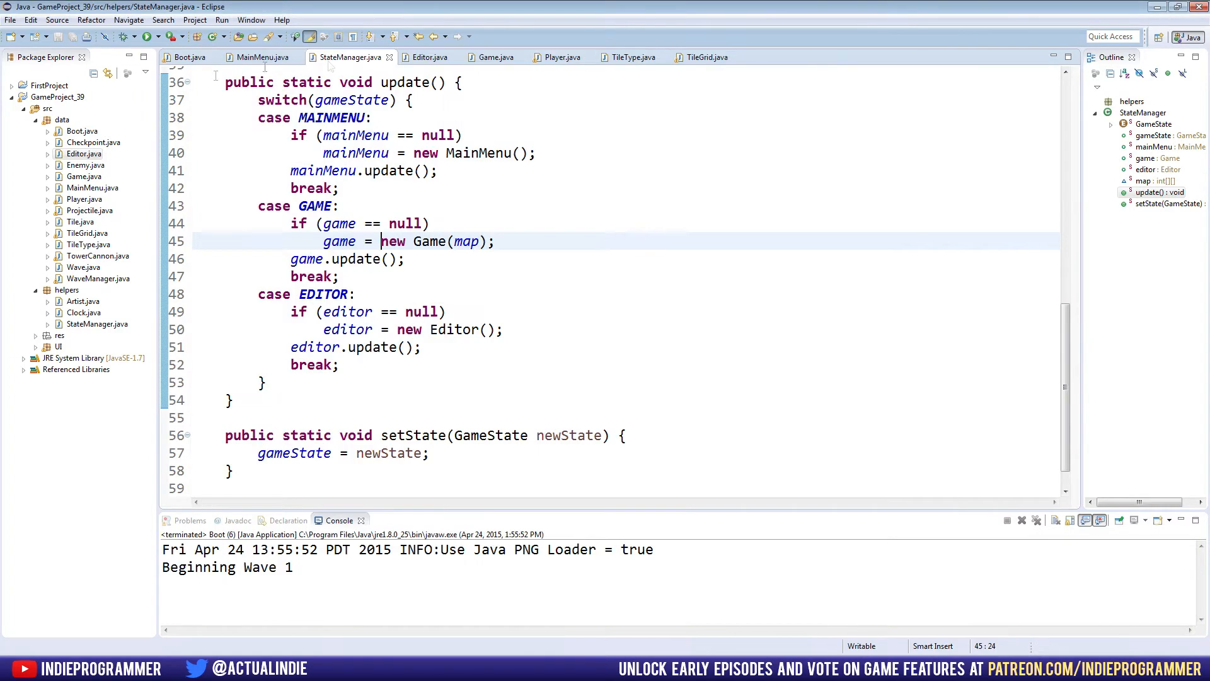
- Run Editor mode a final time to confirm the grass grid, then bring up Player.java
left_click(146, 38)
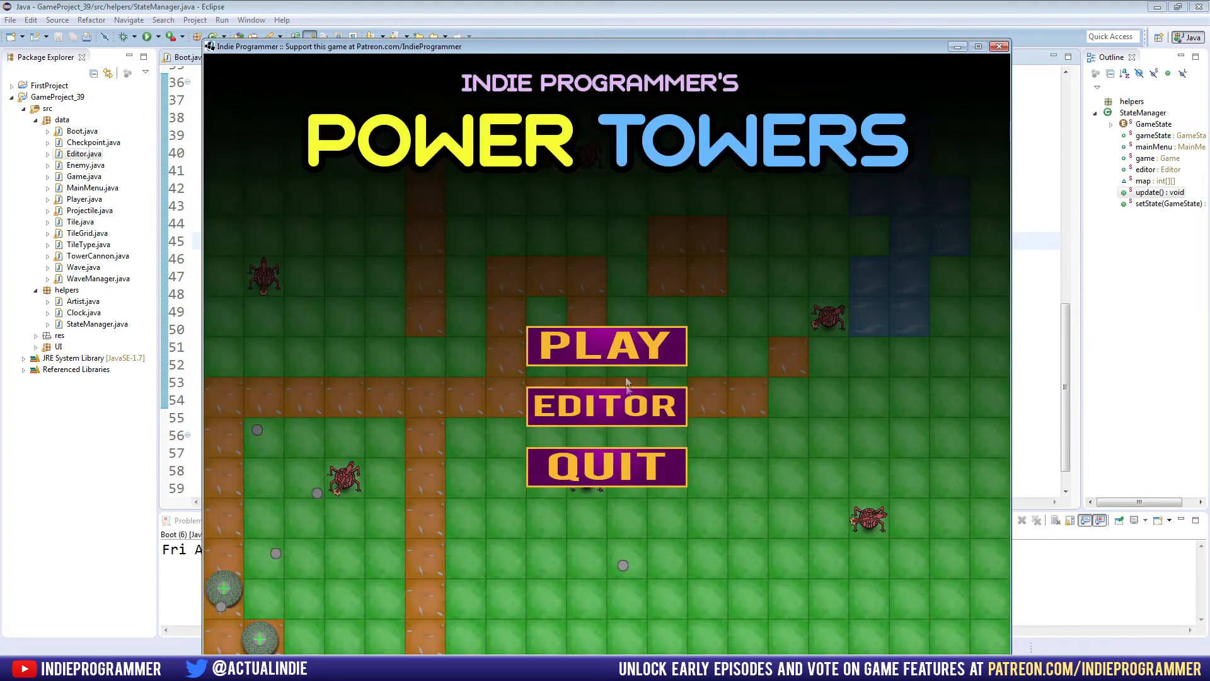
left_click(629, 398)
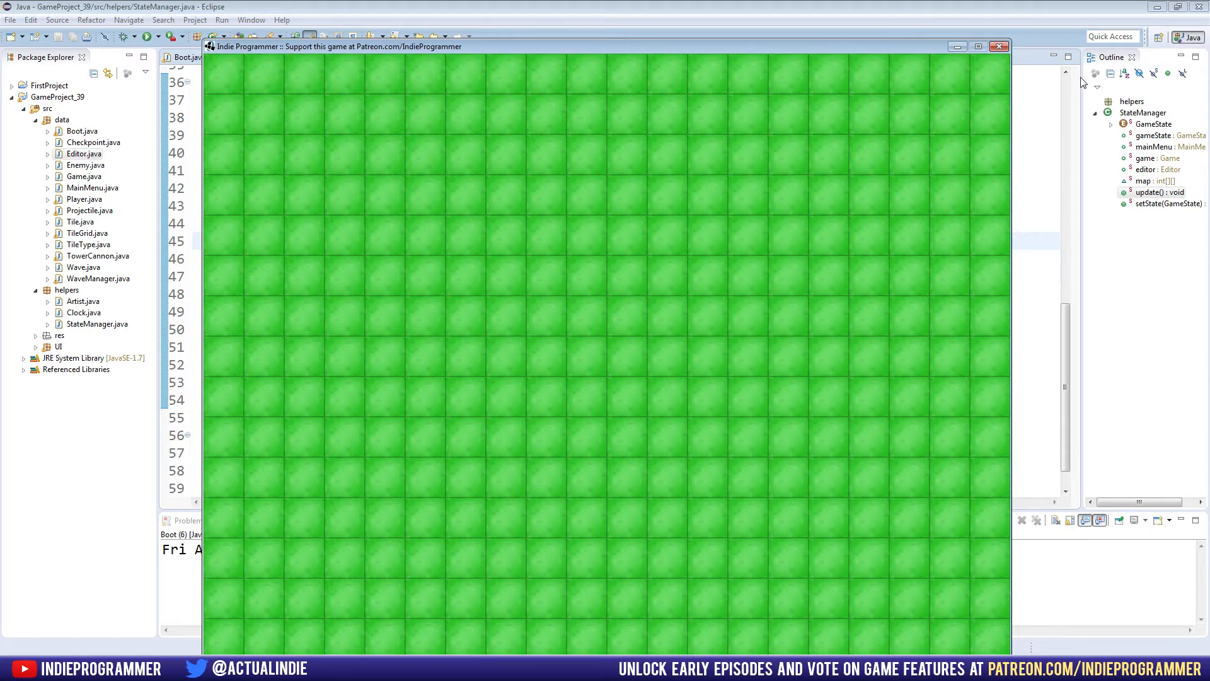
left_click(1000, 46)
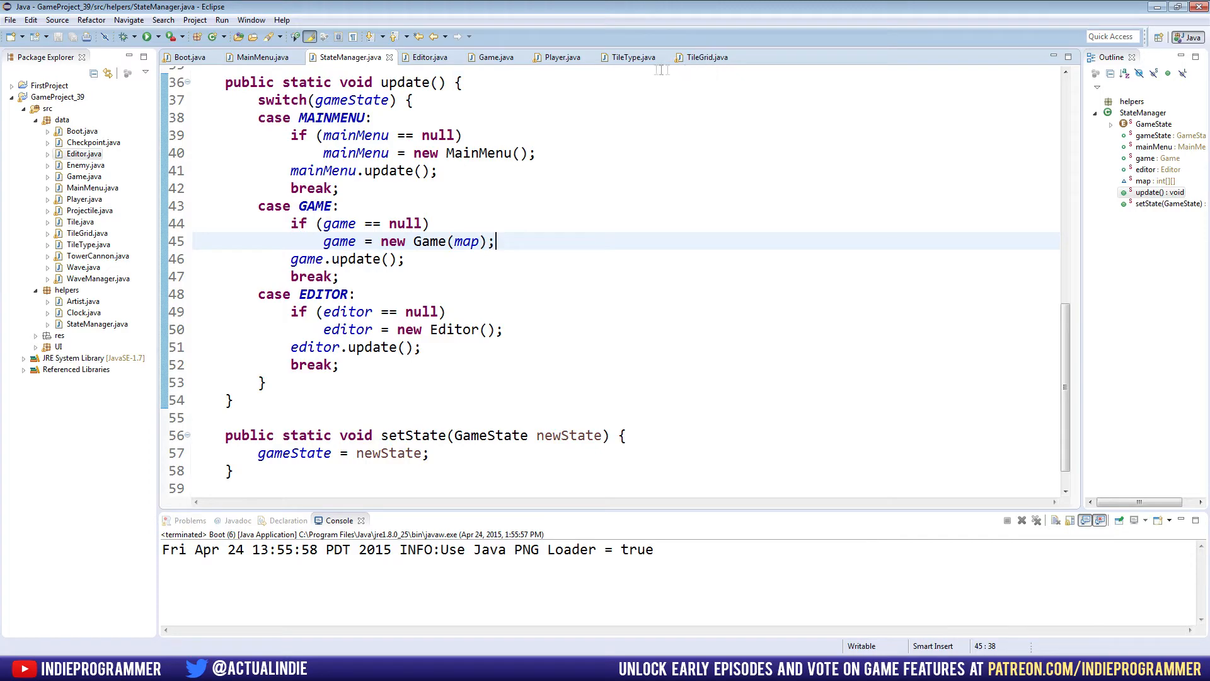
left_click(563, 56)
left_click(506, 216)
scroll(509, 234, "down", 3)
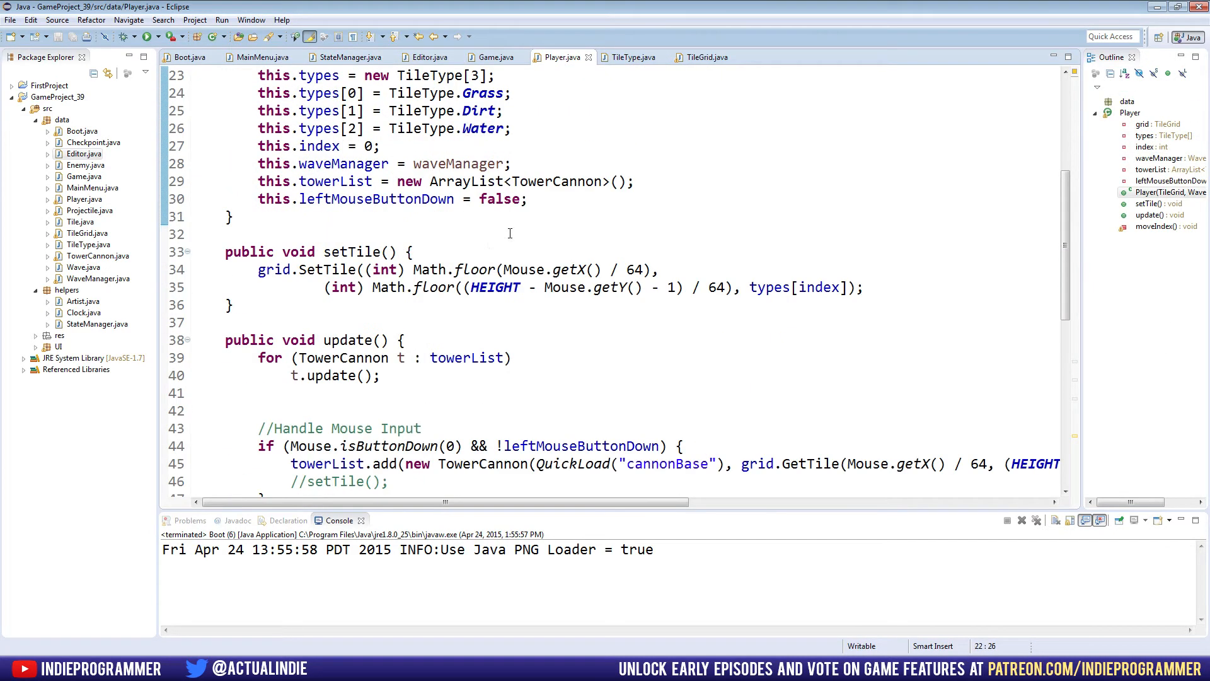
scroll(338, 280, "down", 3)
scroll(345, 275, "up", 2)
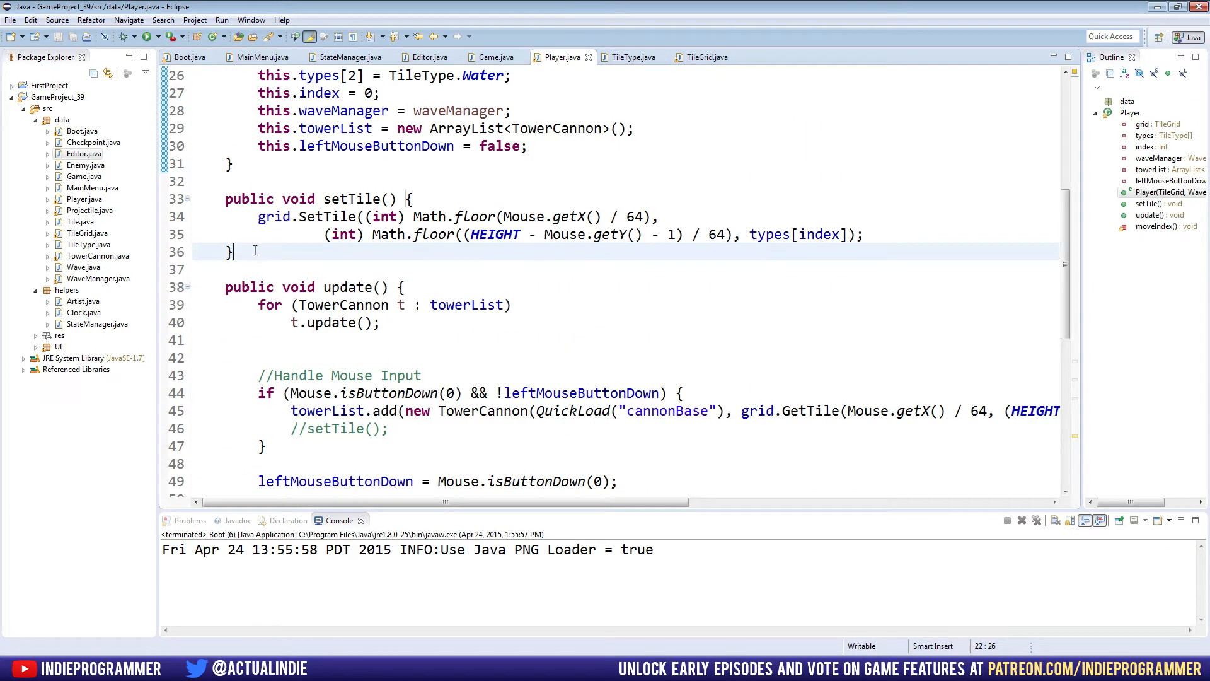
left_click_drag(234, 252, 225, 199)
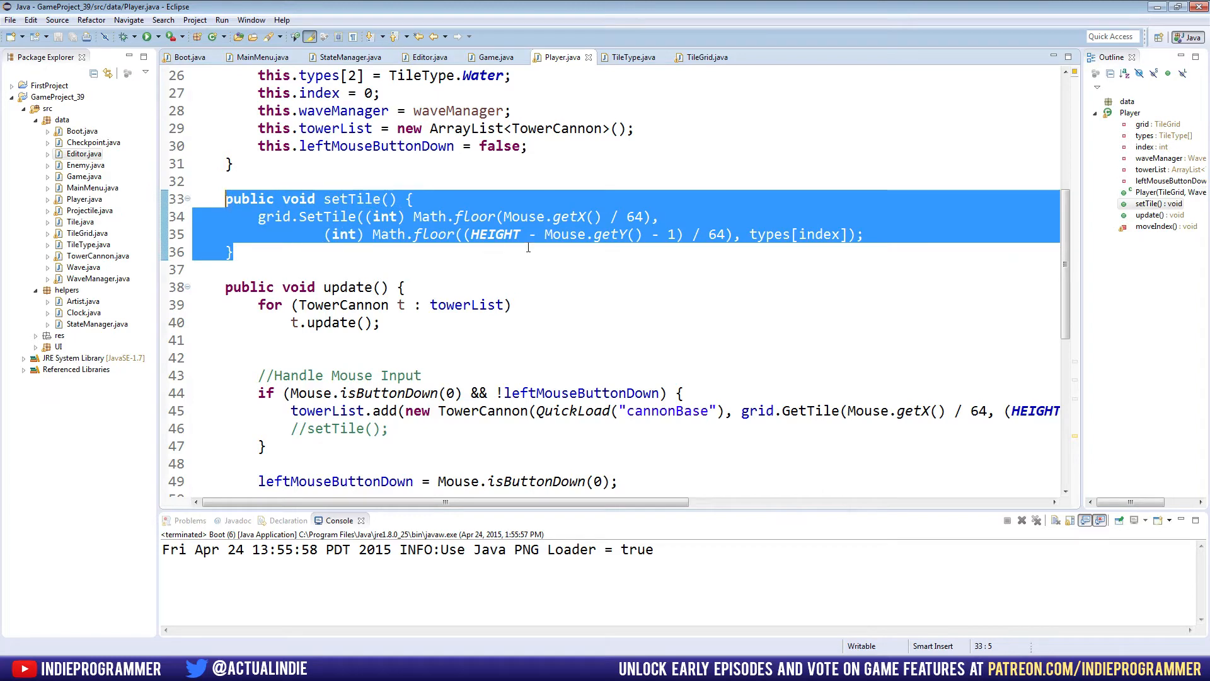
- Cut the setTile method out of Player.java, save it, and paste it into Editor below update()
key("ctrl+x")
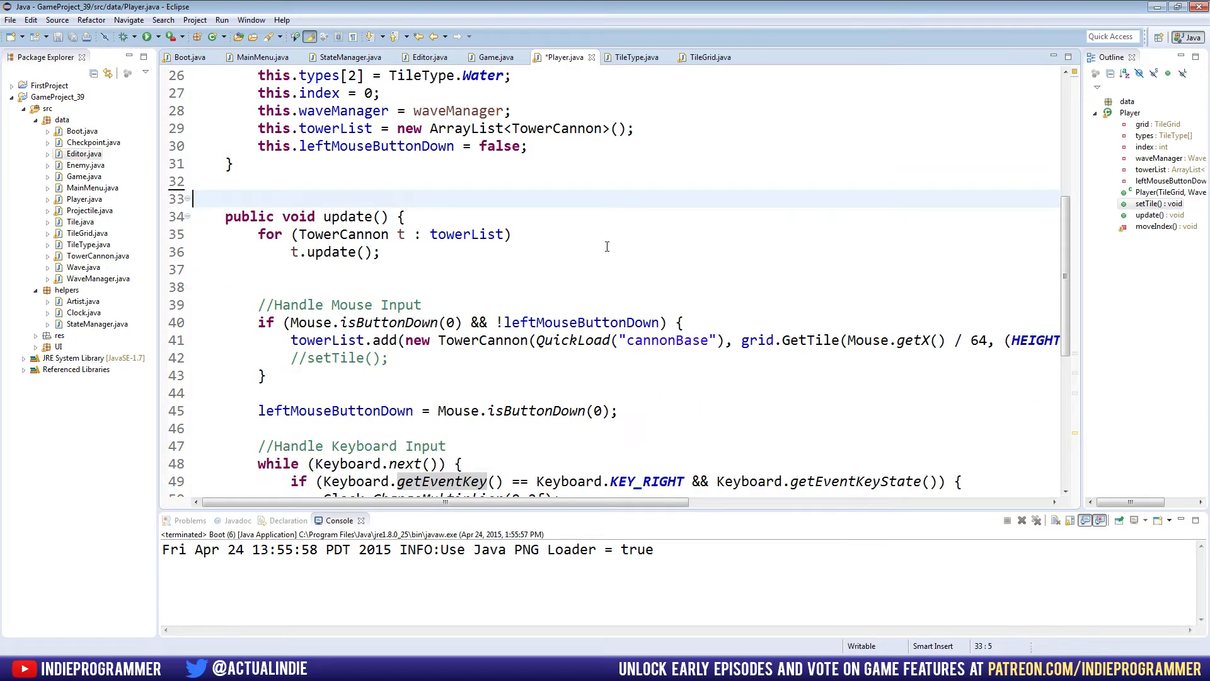
key("ctrl+s")
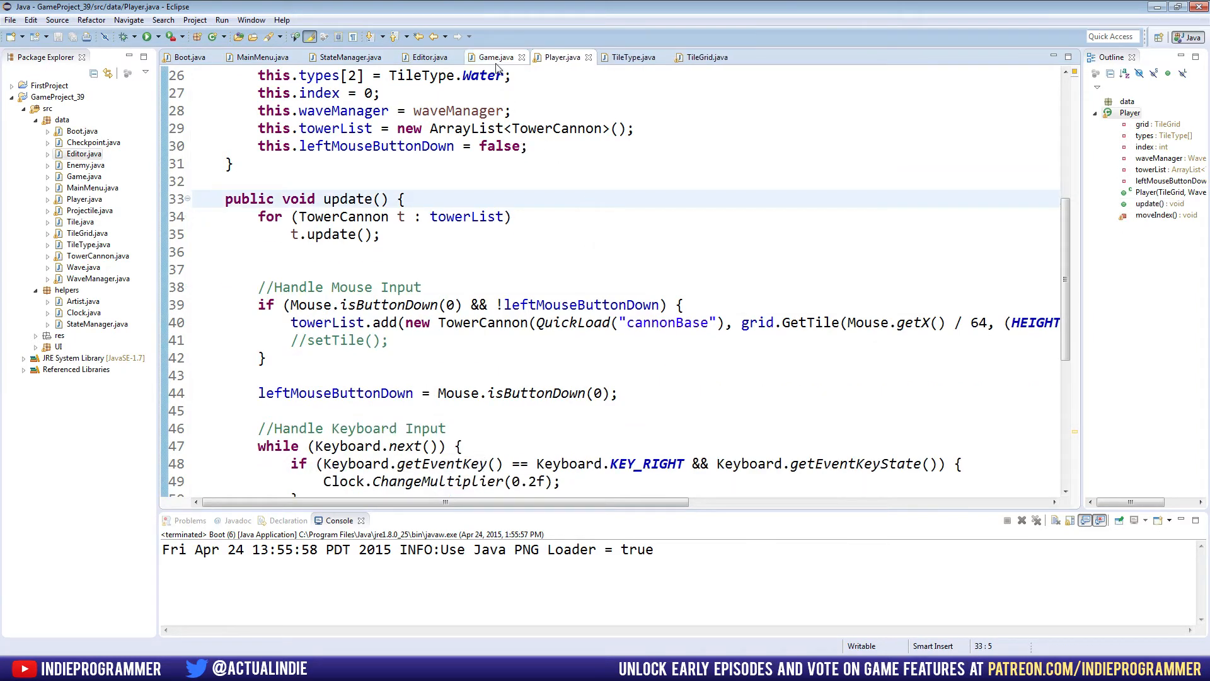
left_click(430, 56)
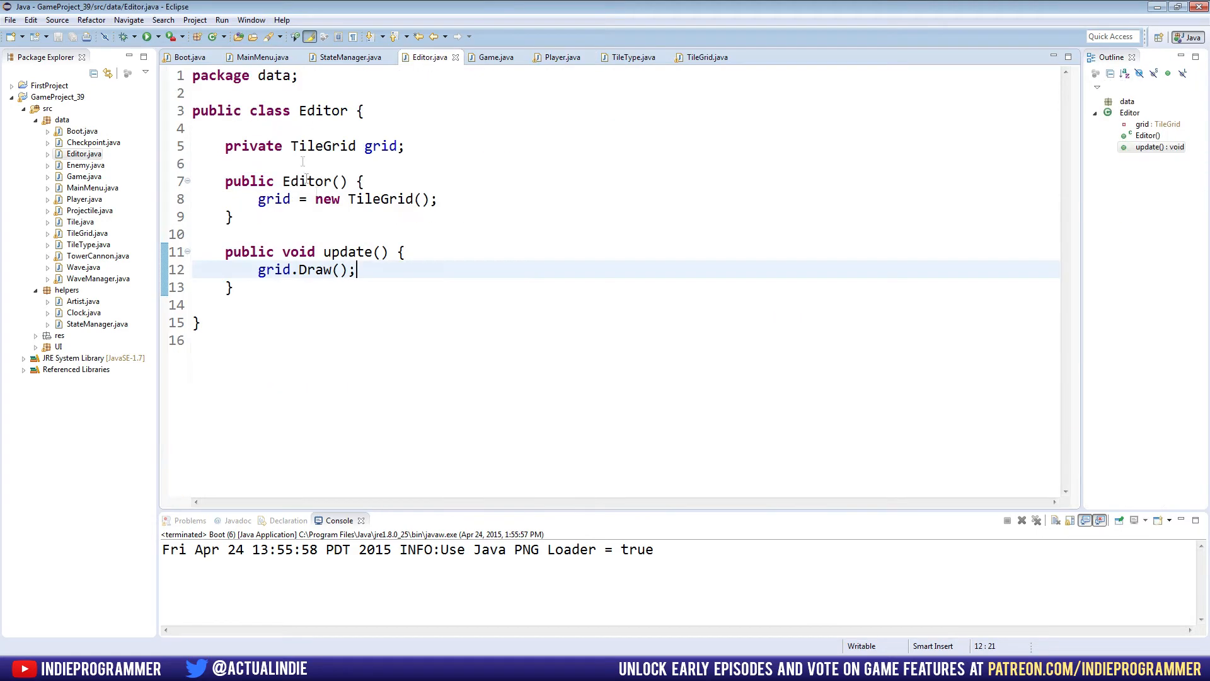
left_click(237, 216)
left_click(273, 286)
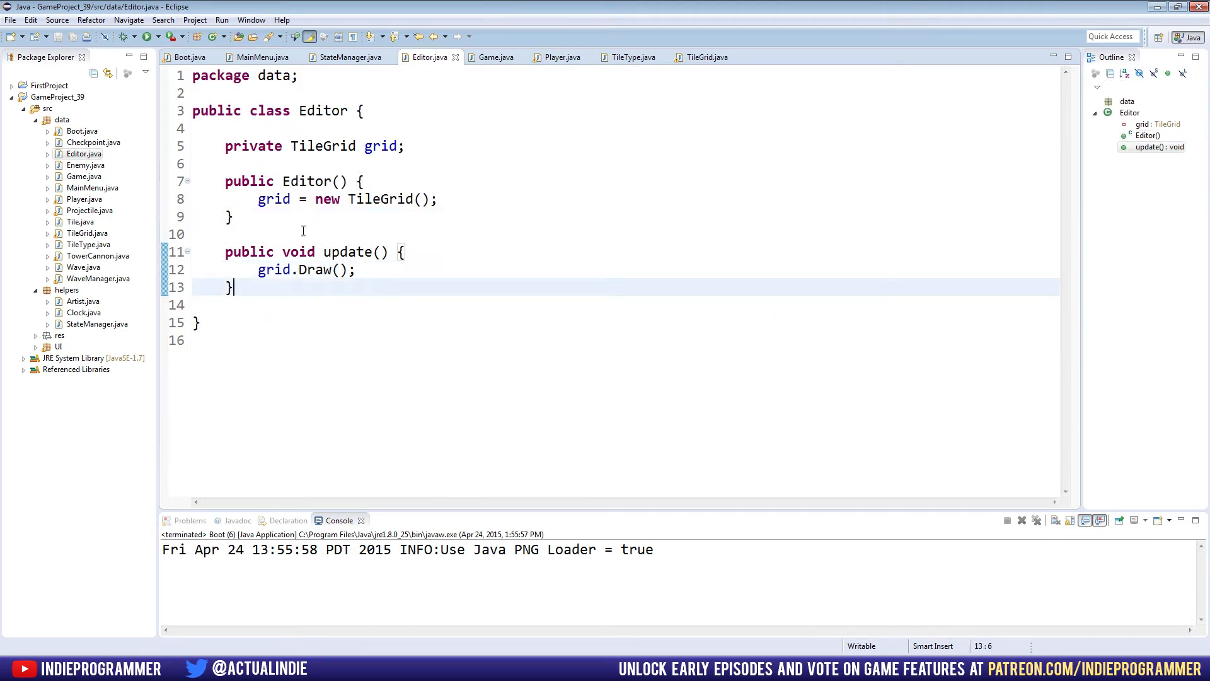
left_click(236, 218)
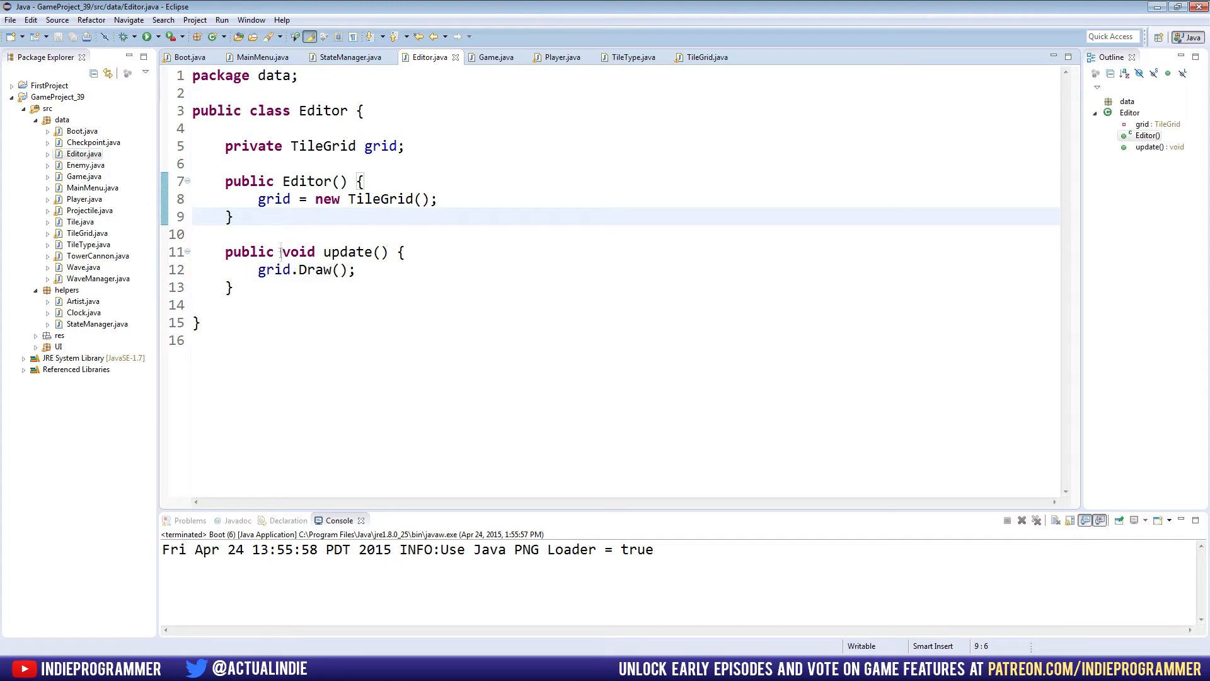
left_click(262, 289)
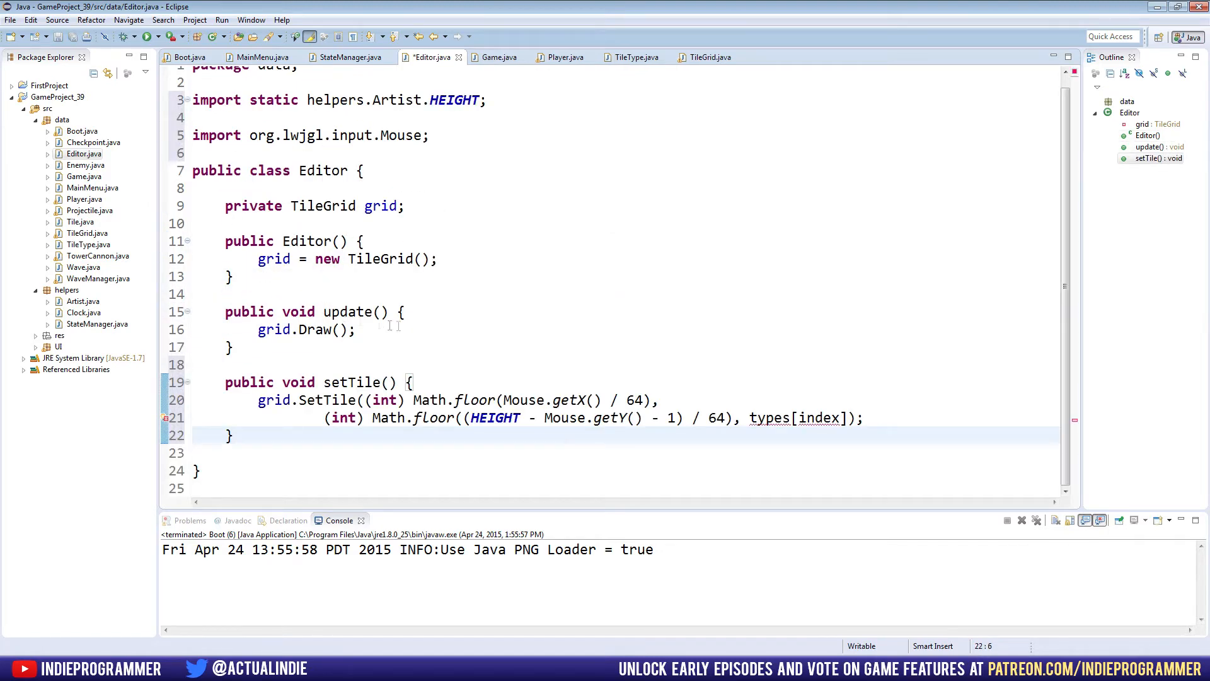
- Change setTile from public to private, save Editor.java, and note the unresolved types[index] reference
left_click(282, 382)
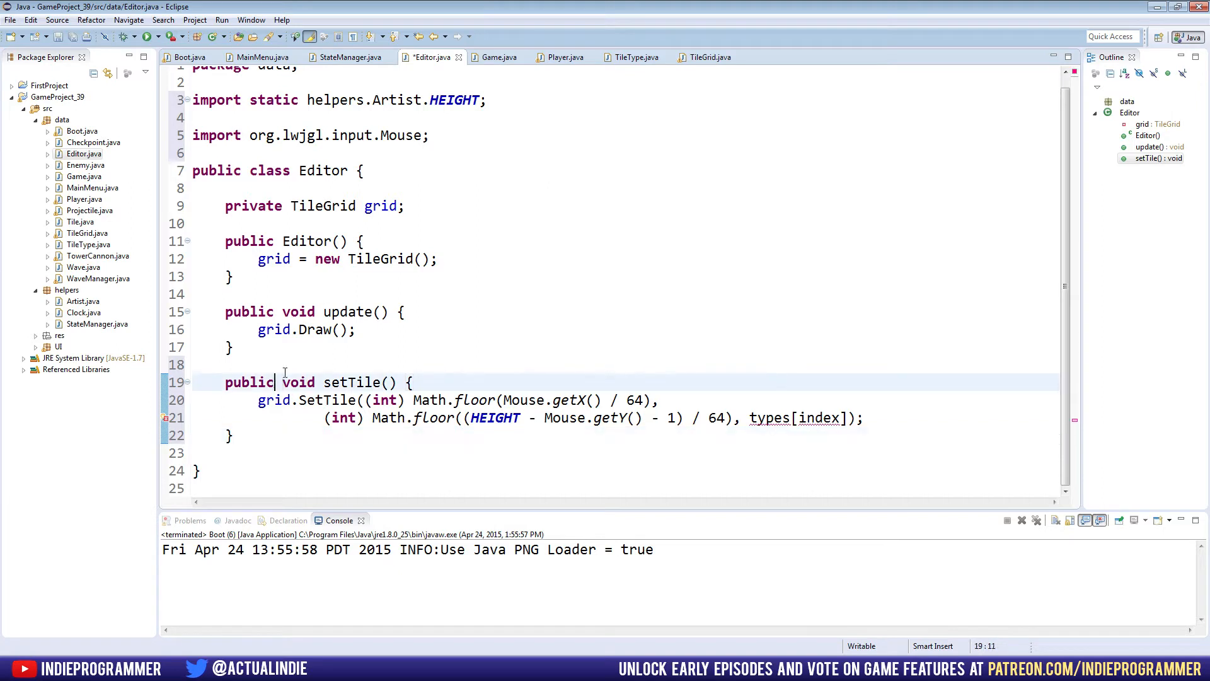
key("BackSpace")
key("BackSpace")
key("BackSpace")
type("blic")
key("BackSpace")
key("BackSpace")
key("BackSpace")
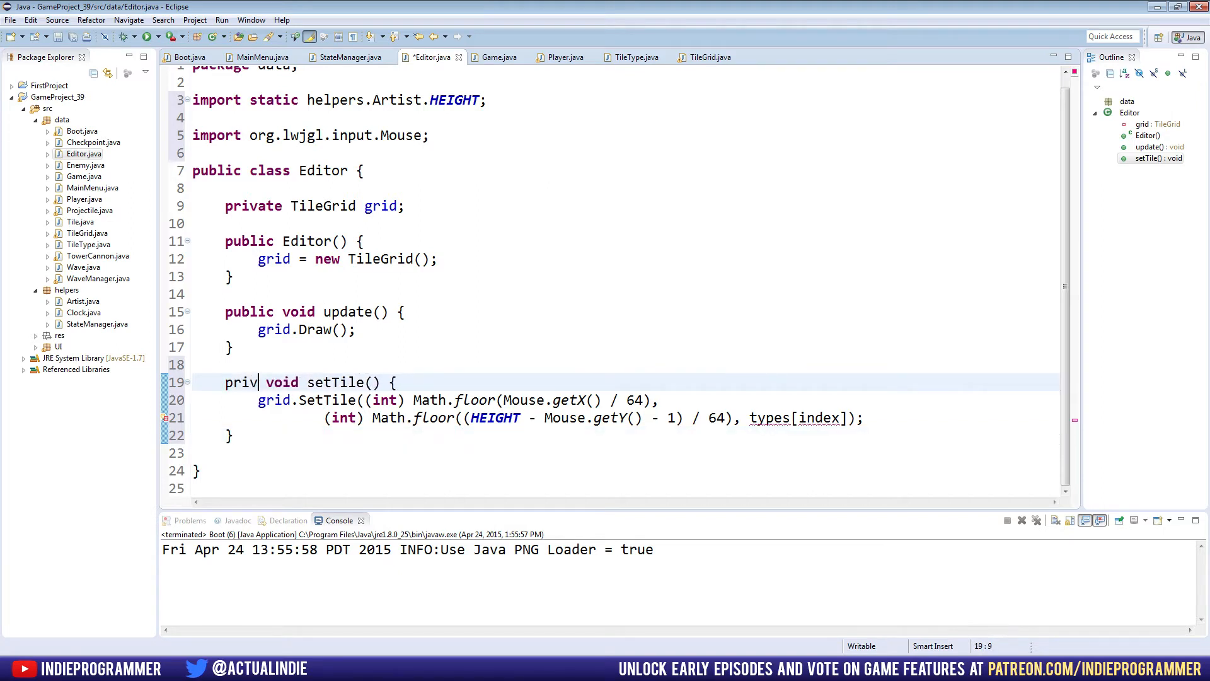
type("rivate")
key("ctrl+s")
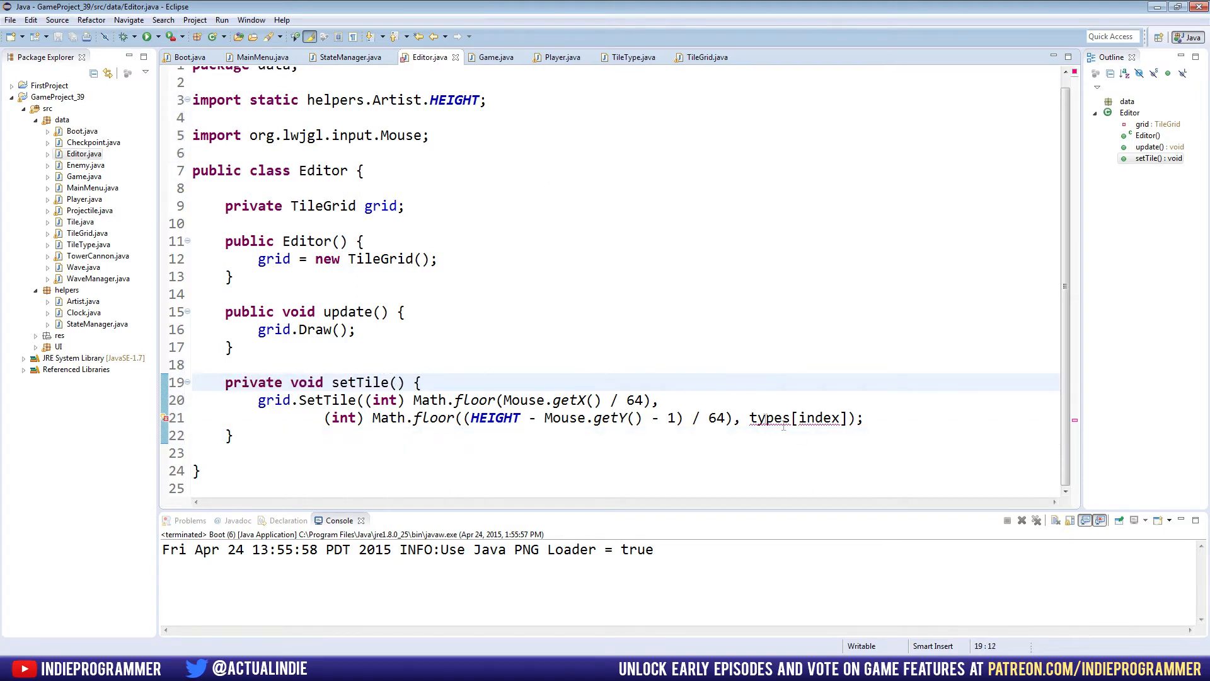
left_click_drag(752, 418, 842, 419)
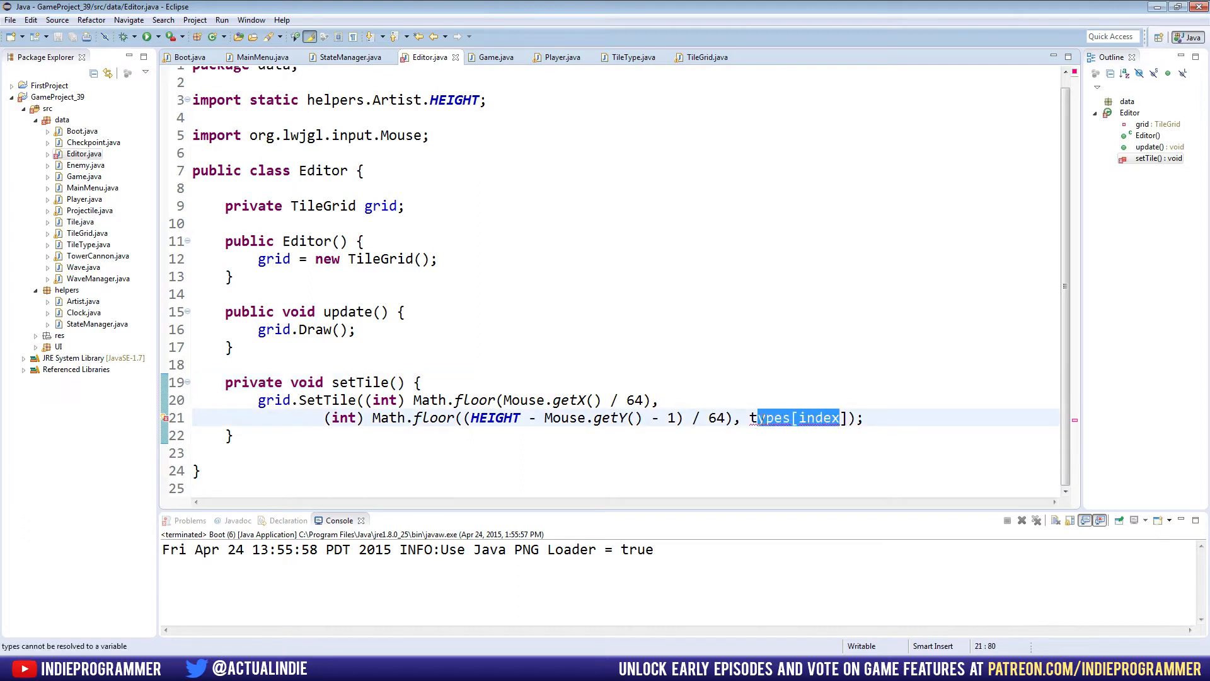
left_click(759, 418)
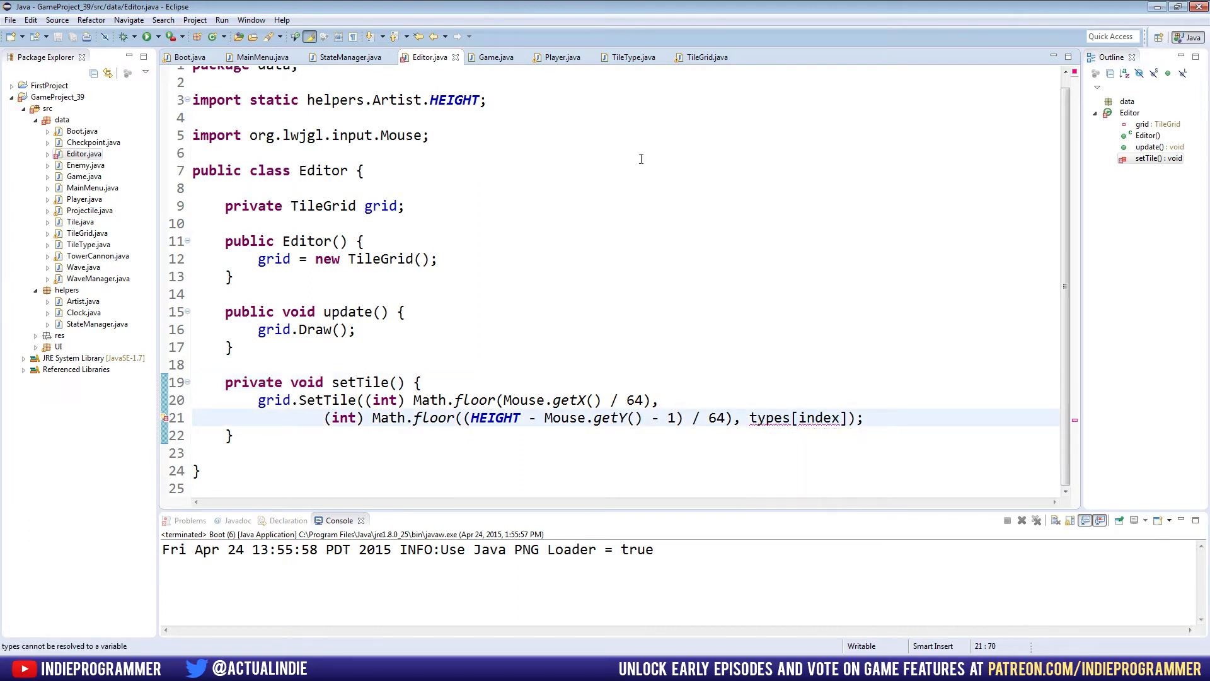
- In Player's update(), select from the //Handle Mouse Input comment through the keyboard while loop
left_click(562, 57)
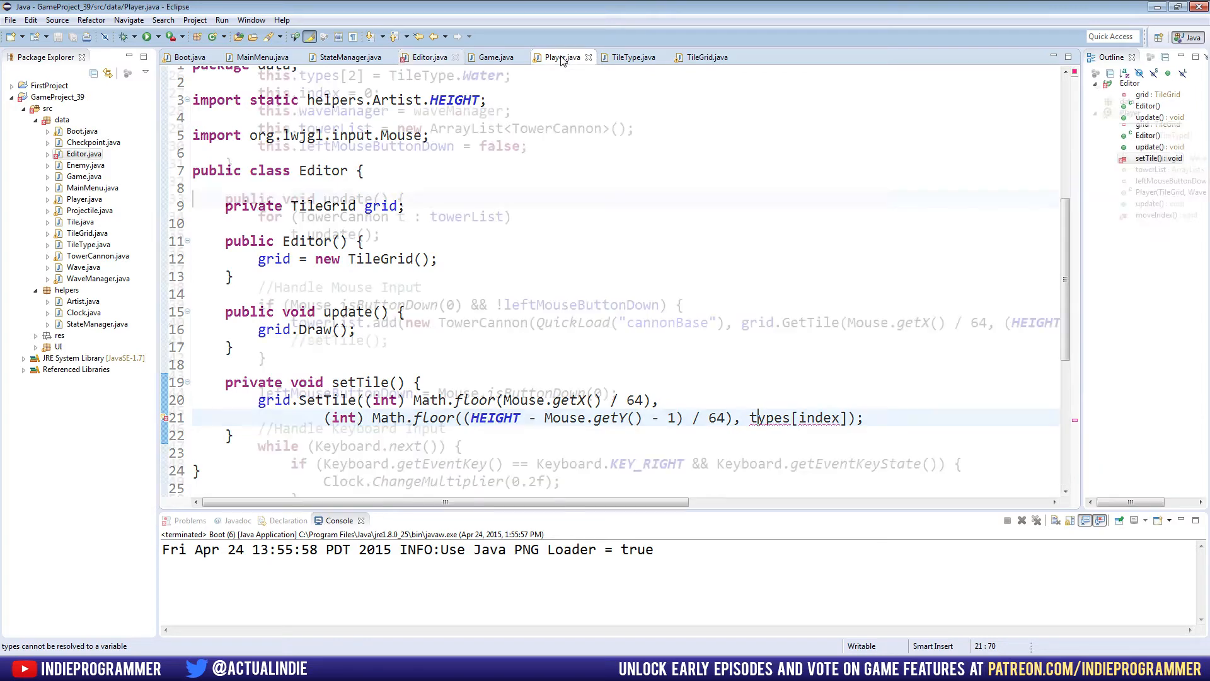
scroll(493, 199, "down", 2)
scroll(411, 246, "down", 2)
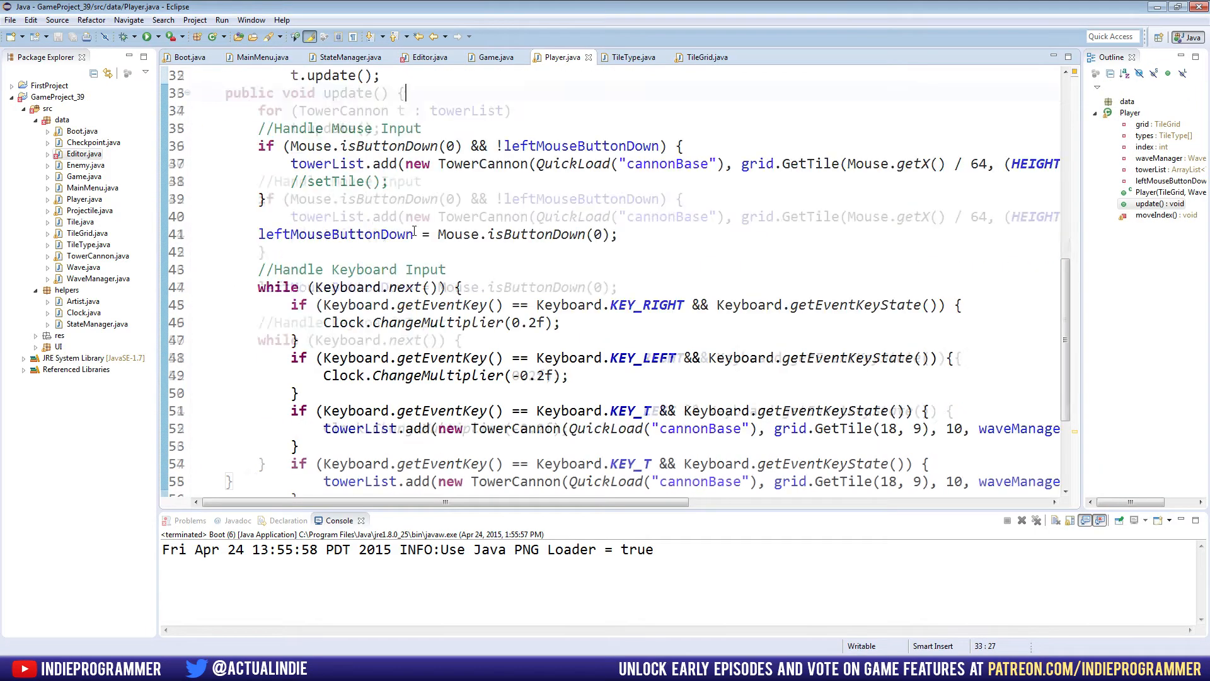
scroll(416, 236, "down", 1)
scroll(317, 228, "up", 1)
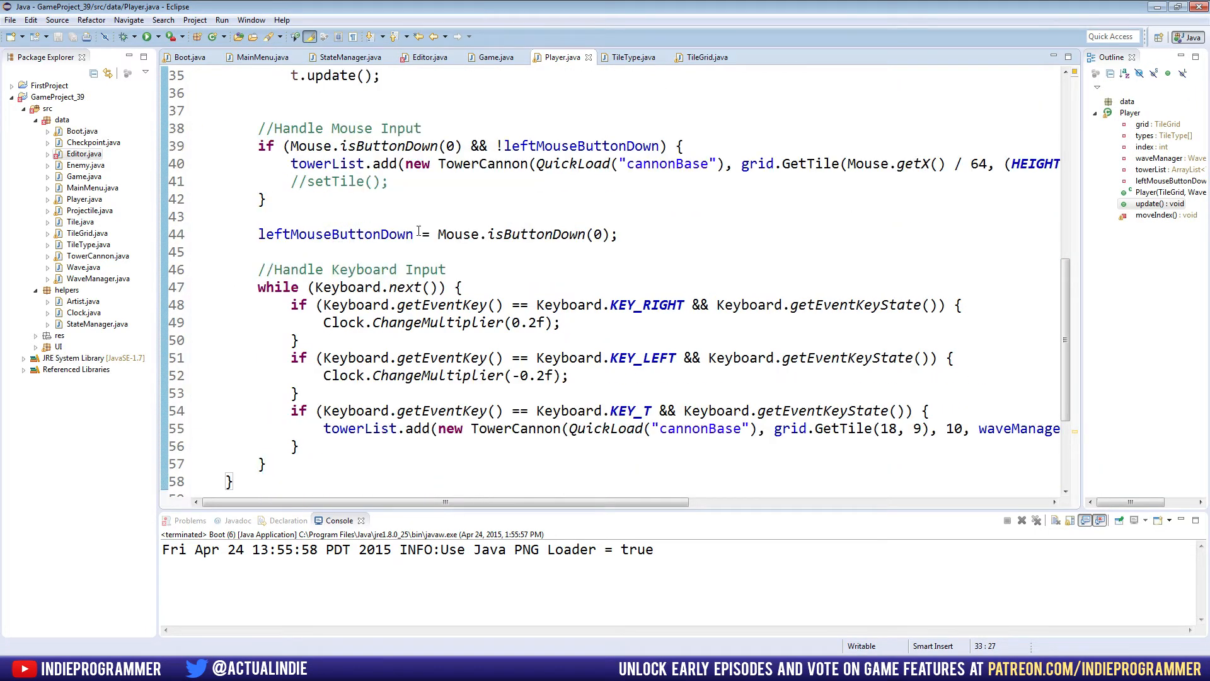
left_click(261, 130)
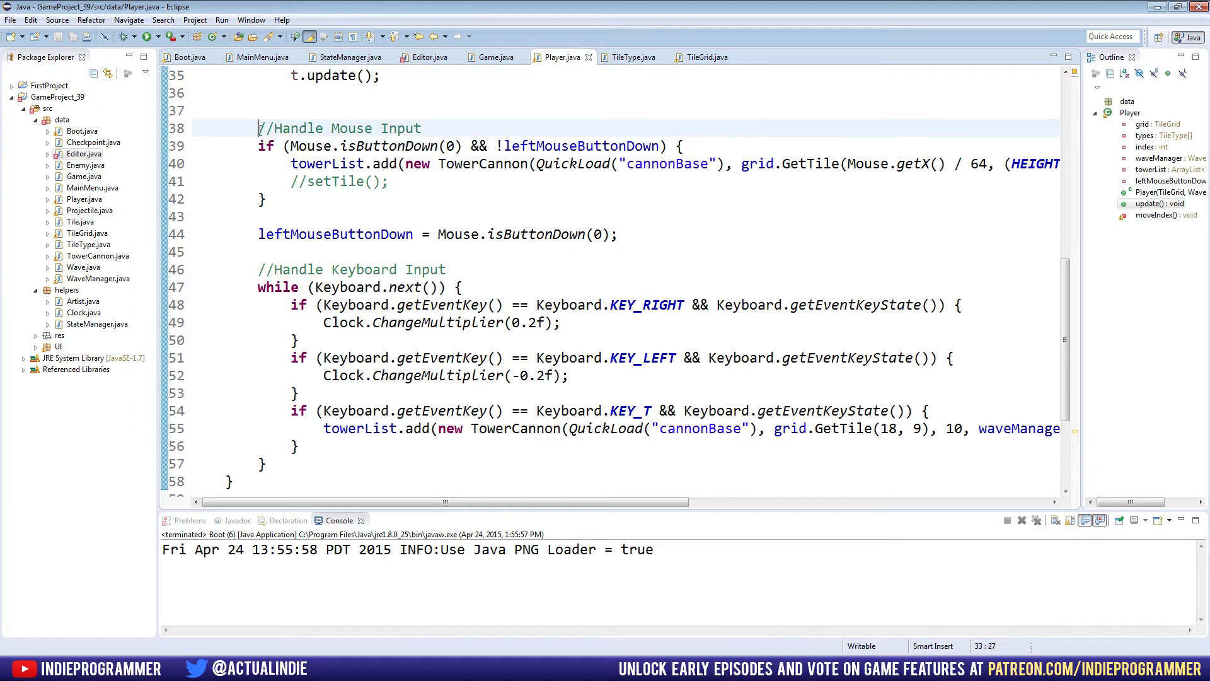
key("shift+Down")
key("shift+Down")
key("shift+Down")
key("shift+Down")
key("shift+Down")
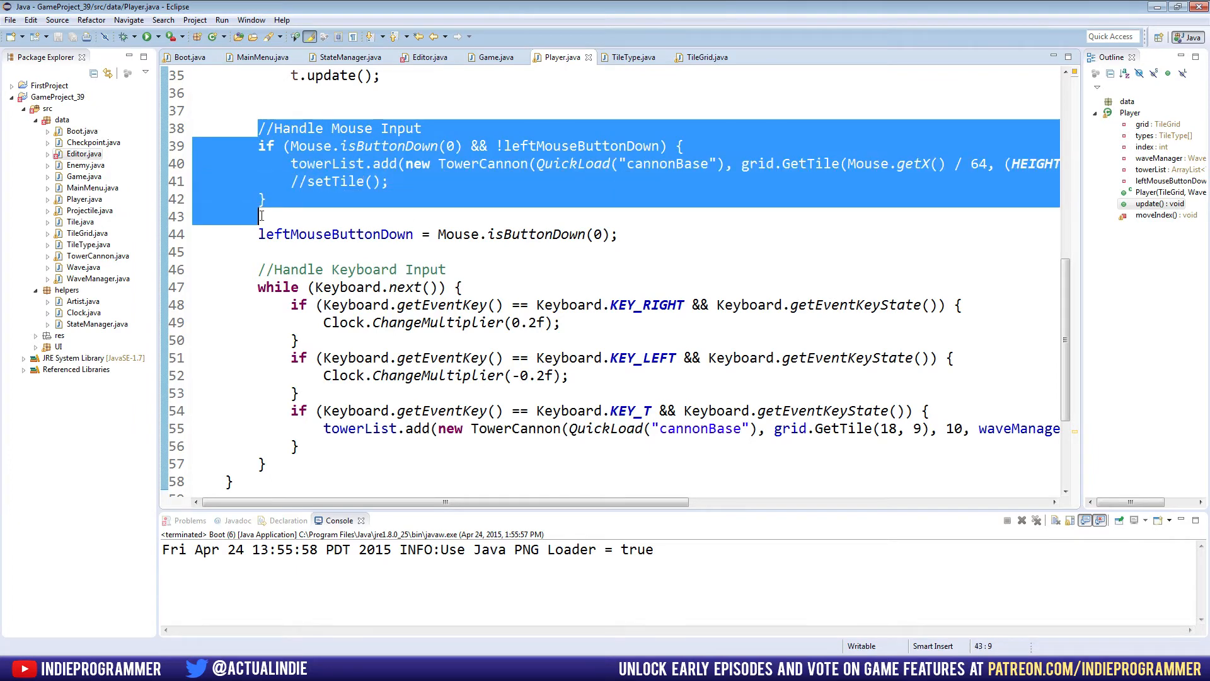
left_click_drag(261, 215, 271, 462)
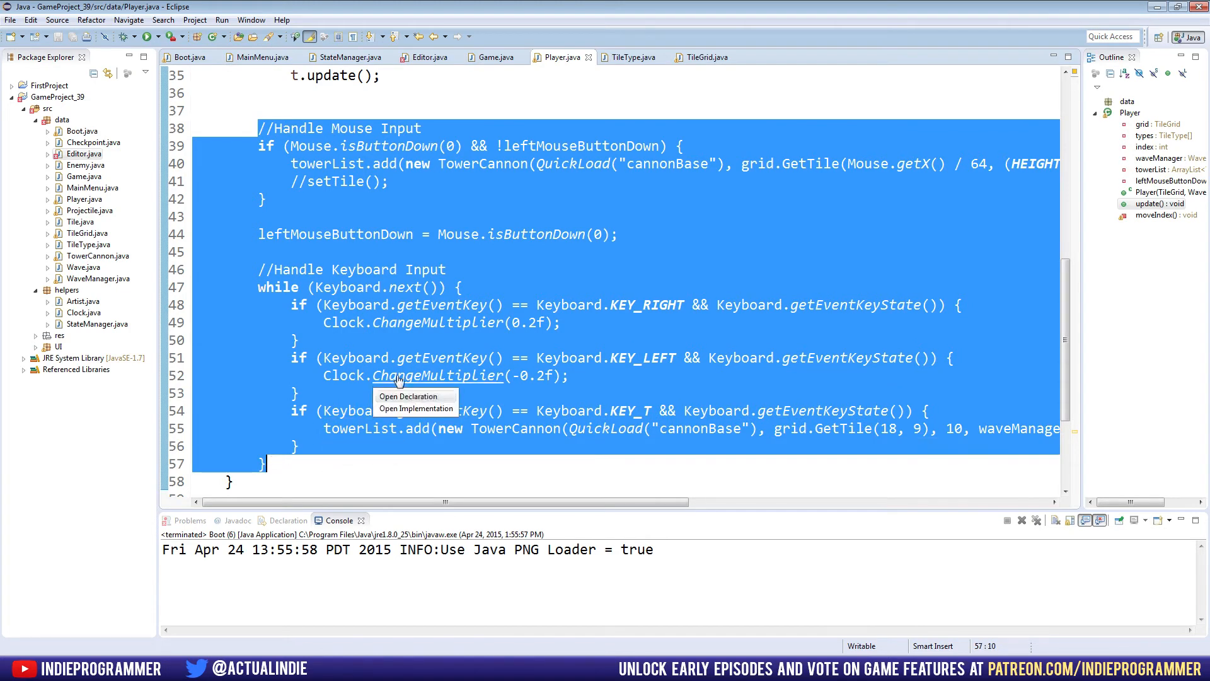
- Paste Player's input-handling code into Editor's update() after grid.Draw() and auto-format the file
left_click(460, 274)
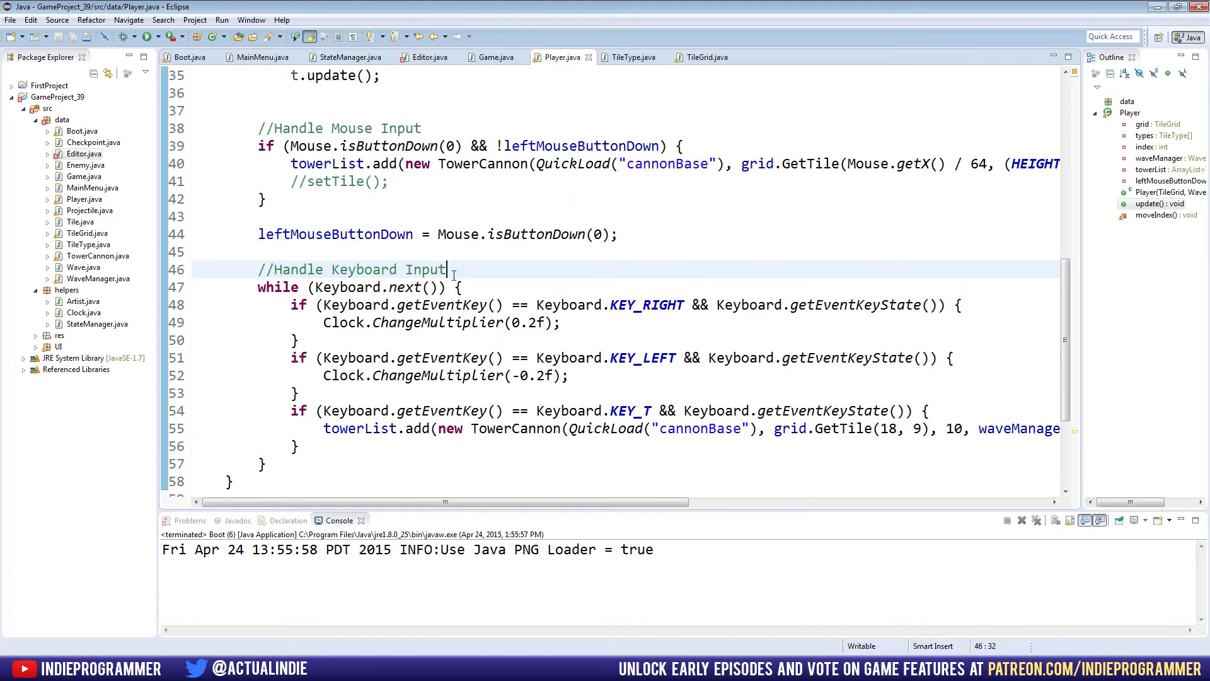
left_click(429, 57)
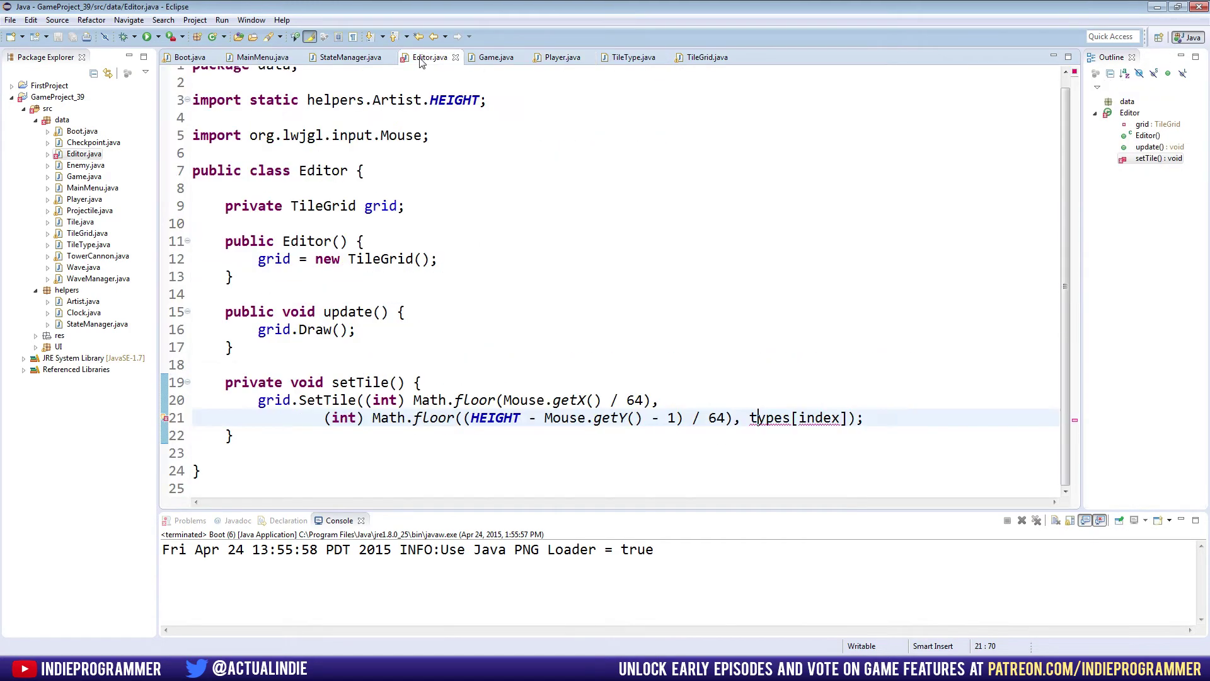
left_click(368, 331)
key("Return")
key("Return")
key("ctrl+v")
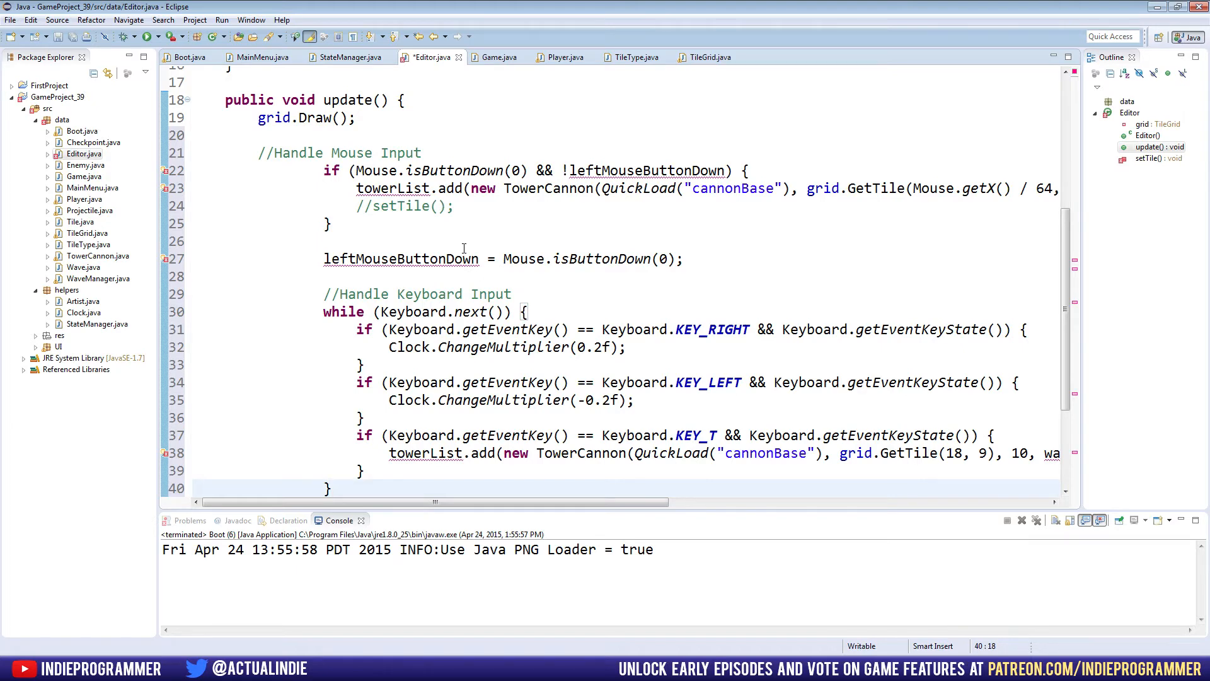
key("ctrl+shift+f")
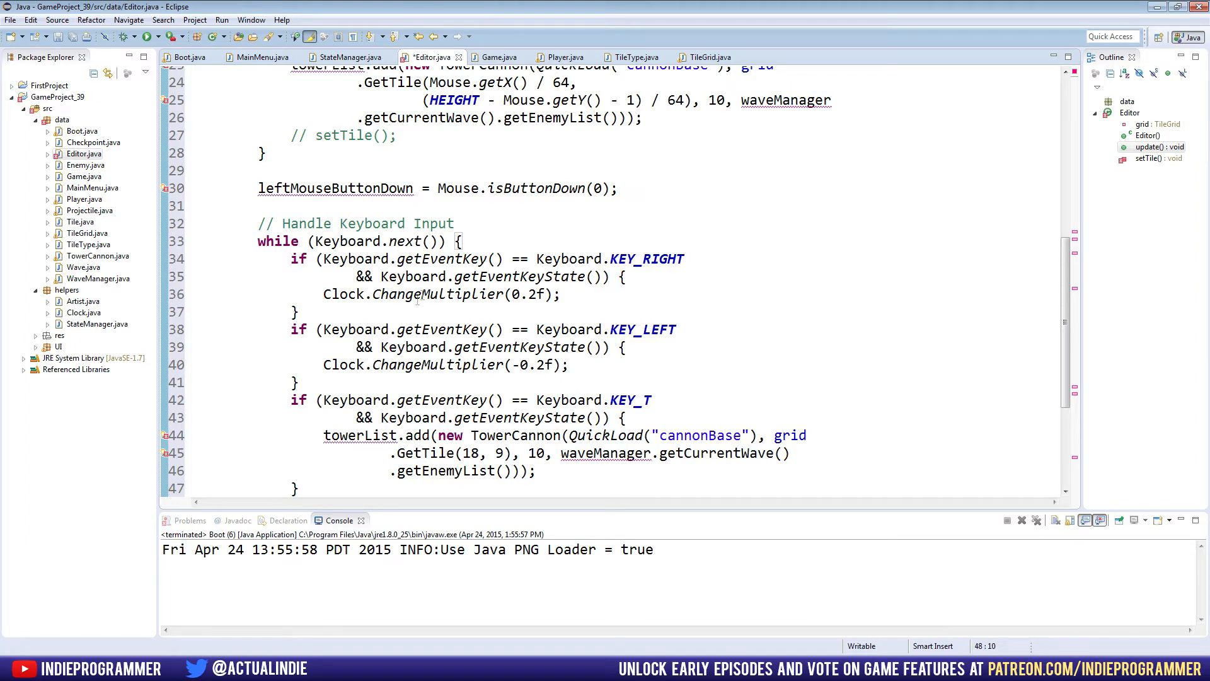
scroll(562, 274, "down", 3)
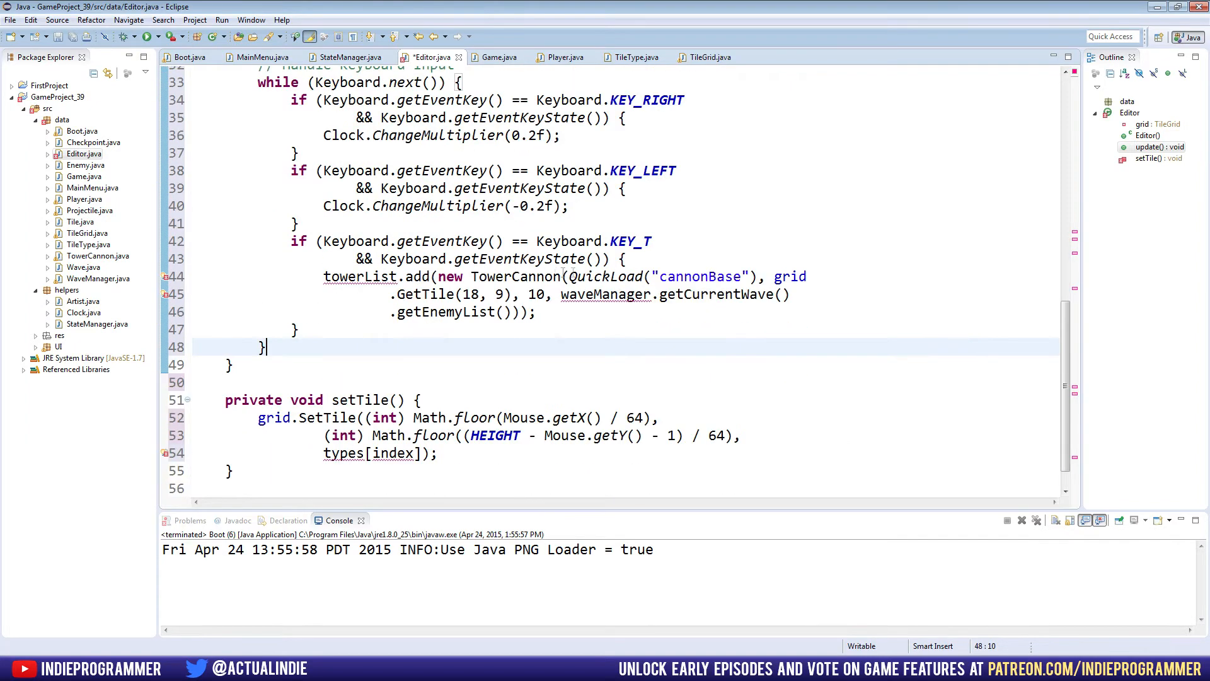
scroll(587, 313, "up", 5)
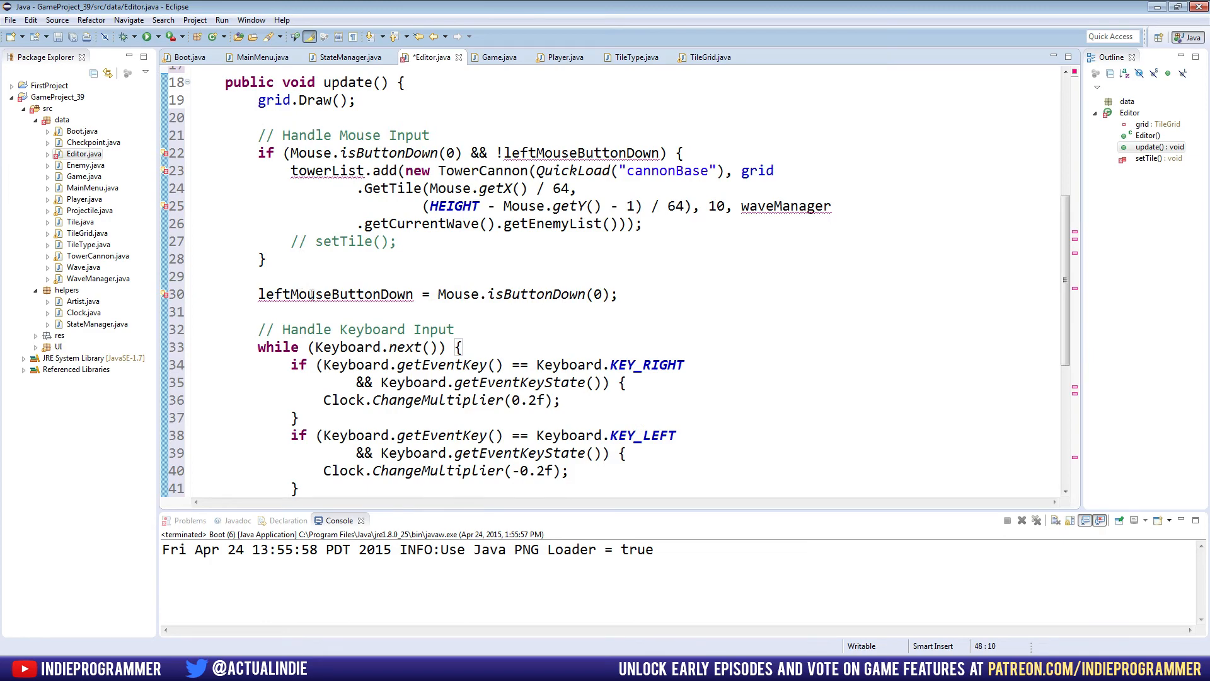
scroll(312, 295, "up", 6)
scroll(400, 280, "down", 5)
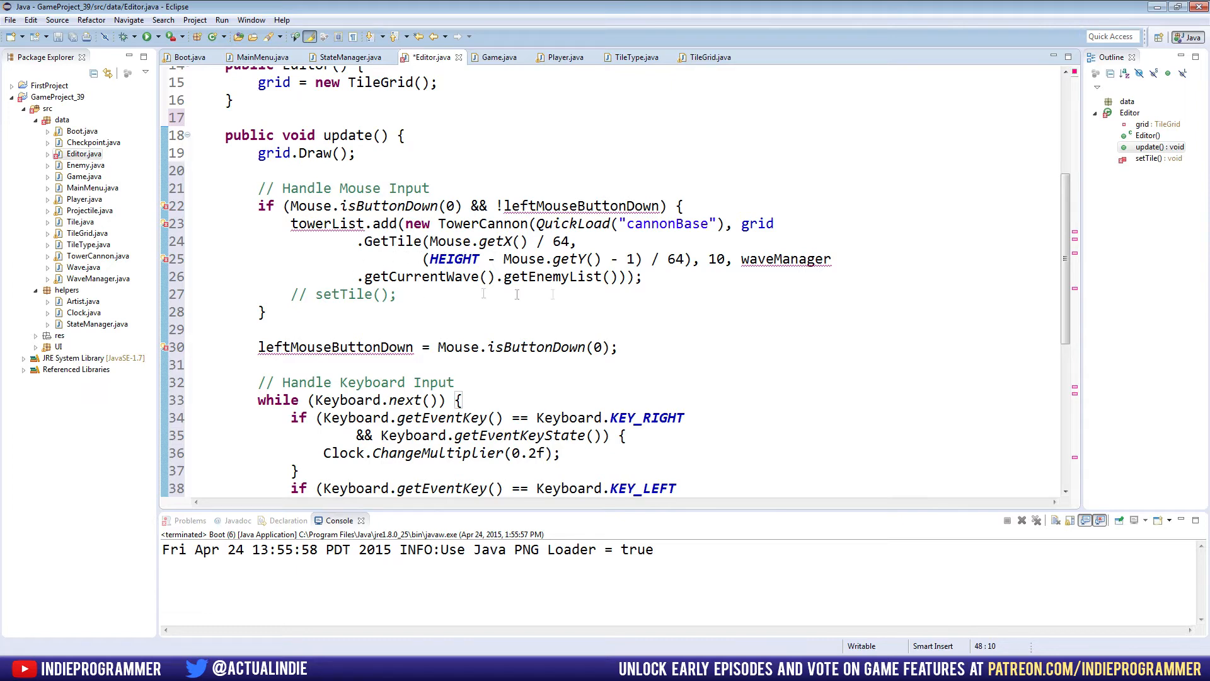
- Delete the towerList.add statement, uncomment the setTile() call, and save
left_click_drag(642, 277, 291, 224)
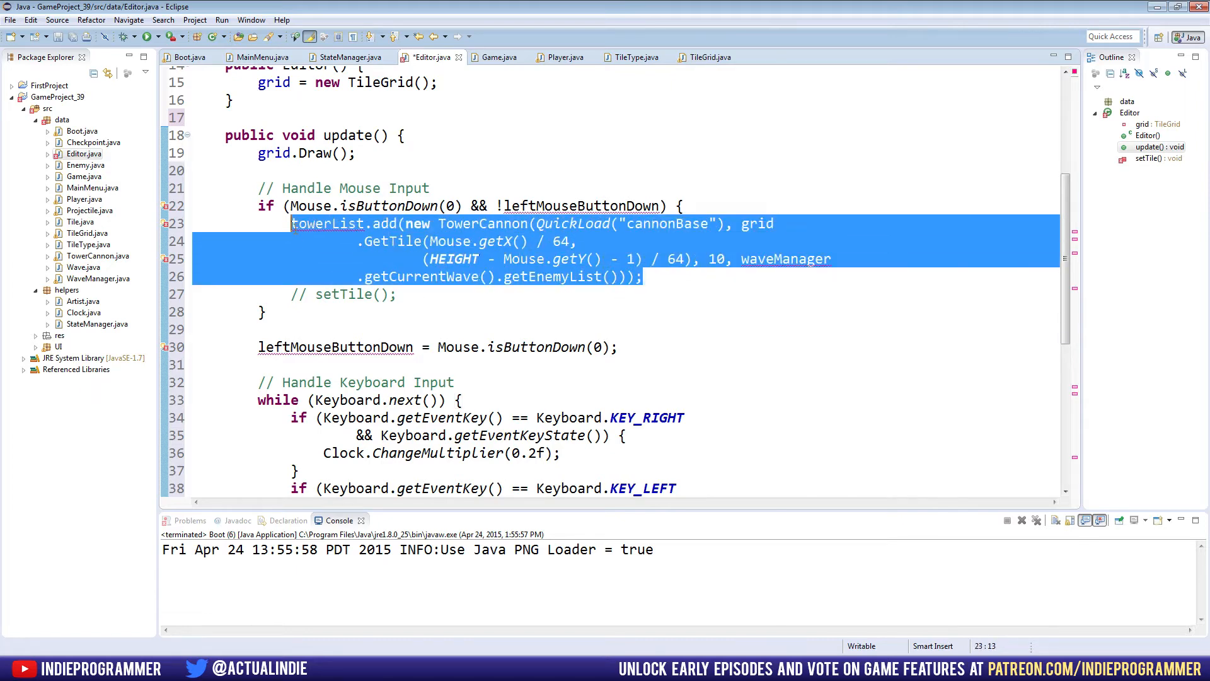
key("Delete")
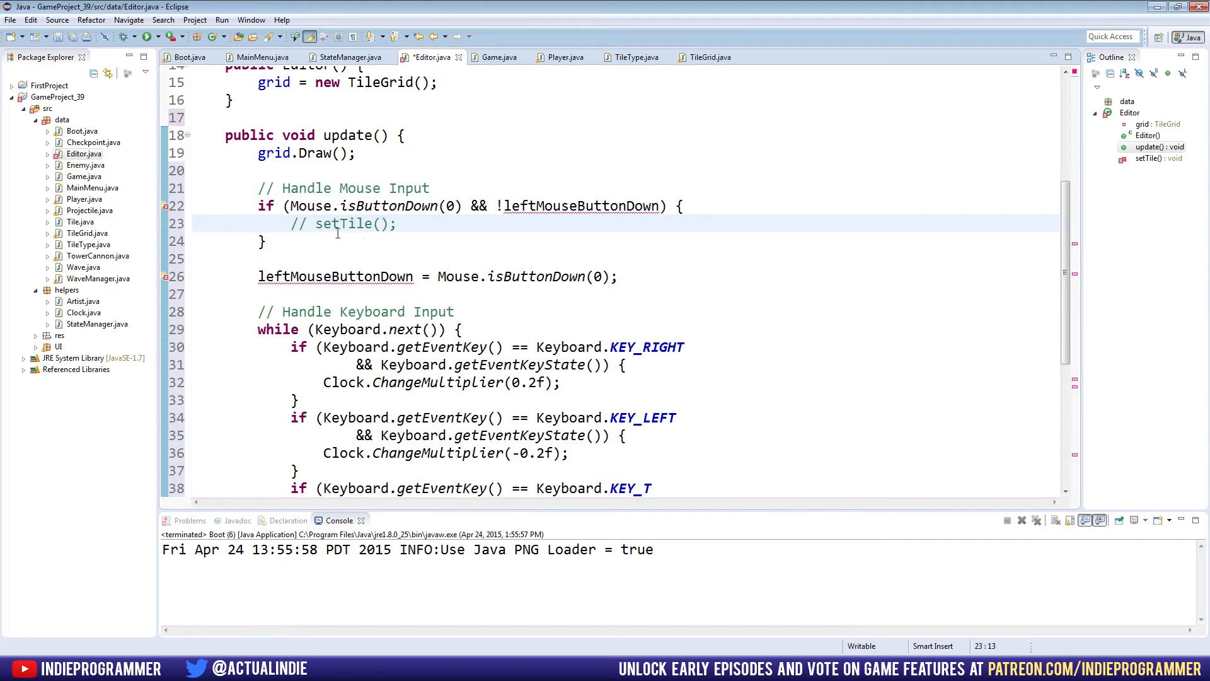
left_click(316, 223)
key("BackSpace")
key("BackSpace")
key("BackSpace")
key("ctrl+s")
scroll(606, 284, "down", 1)
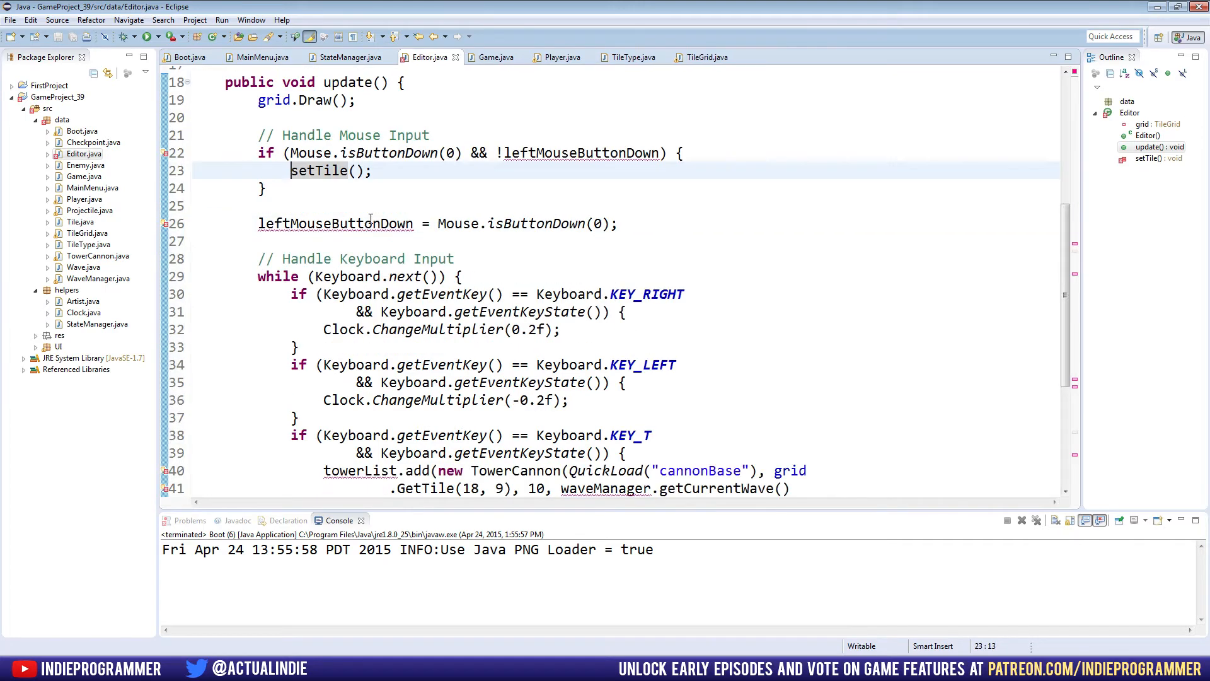
- Remove the leftMouseButtonDown assignment and shorten the if condition to Mouse.isButtonDown(0), then save
triple_click(588, 225)
key("ctrl+x")
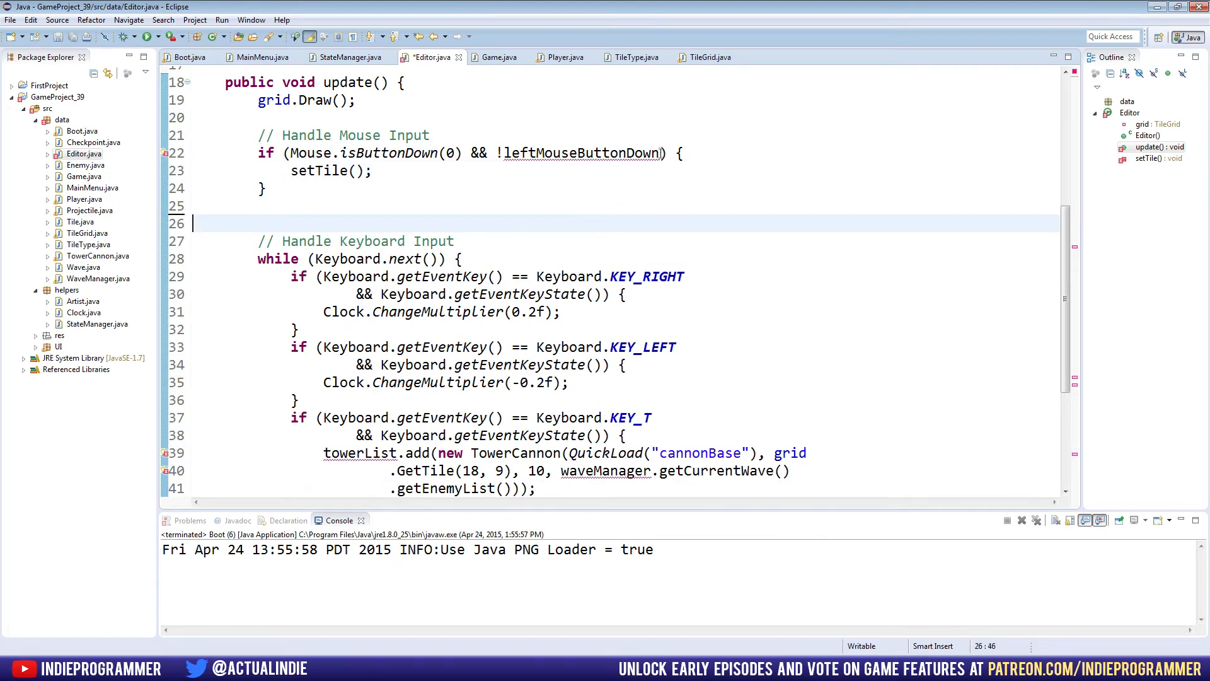
left_click(661, 153)
key("BackSpace")
key("BackSpace")
key("BackSpace")
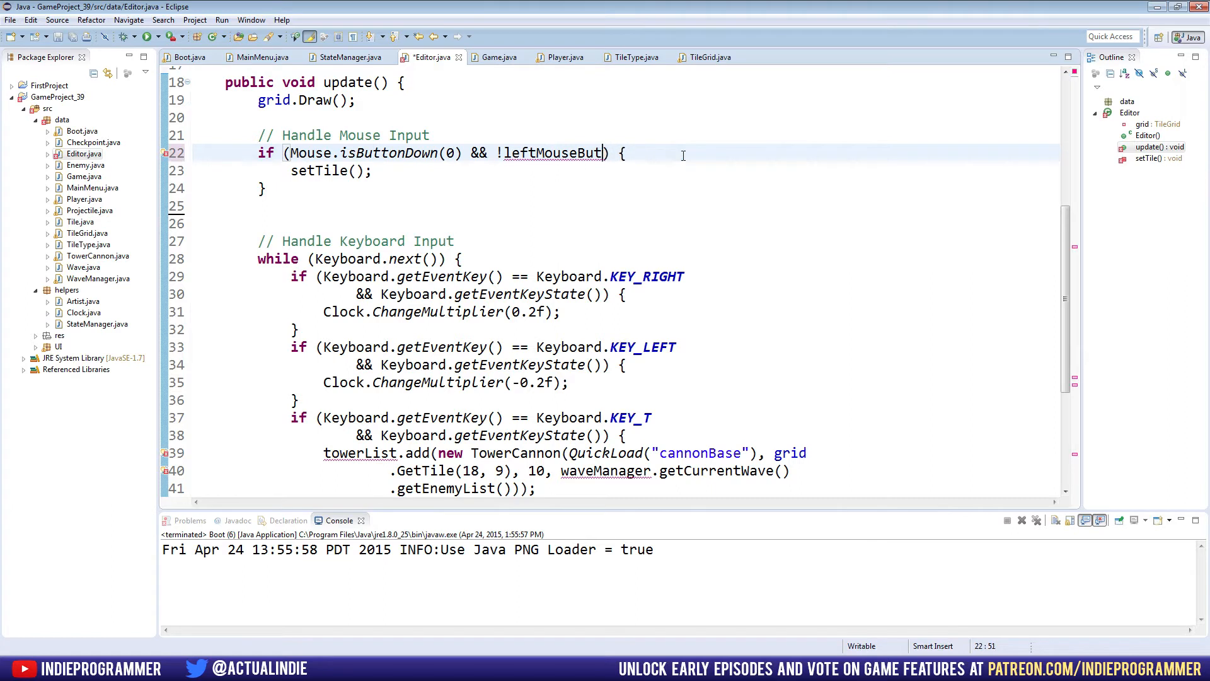
key("BackSpace")
key("BackSpace")
key("BackSpace")
key("BackSpace")
key("BackSpace")
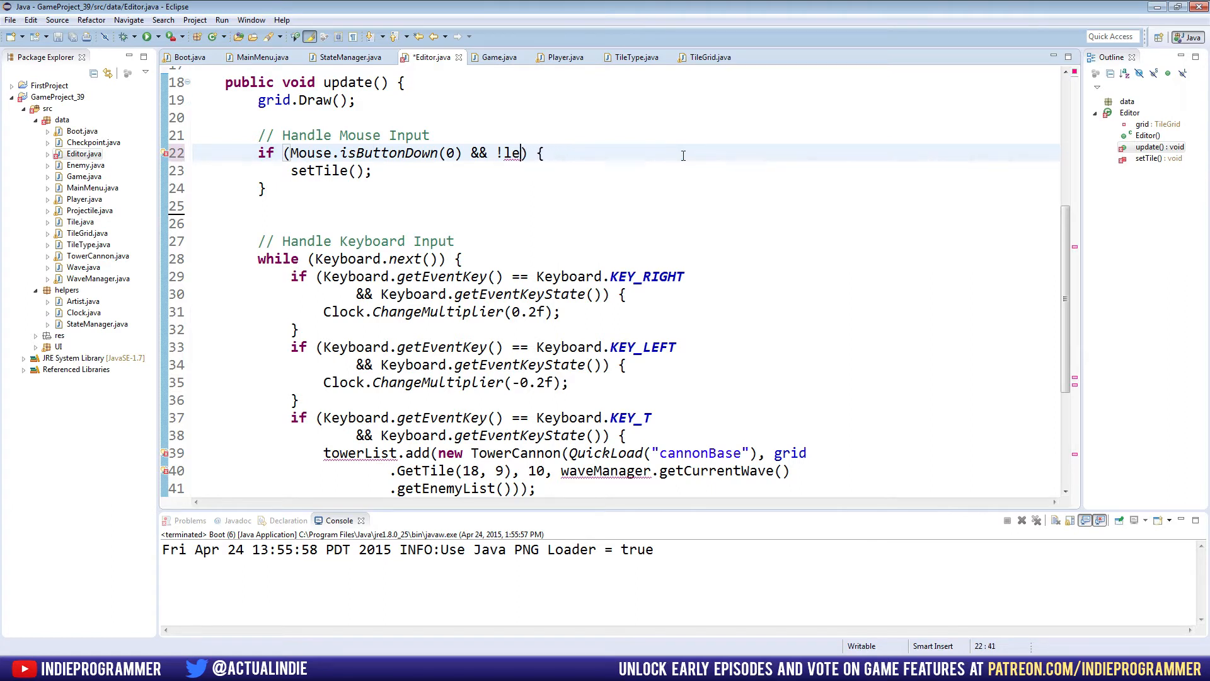
key("BackSpace")
key("BackSpace")
key("BackSpace")
key("BackSpace")
key("BackSpace")
key("BackSpace")
key("BackSpace")
key("ctrl+s")
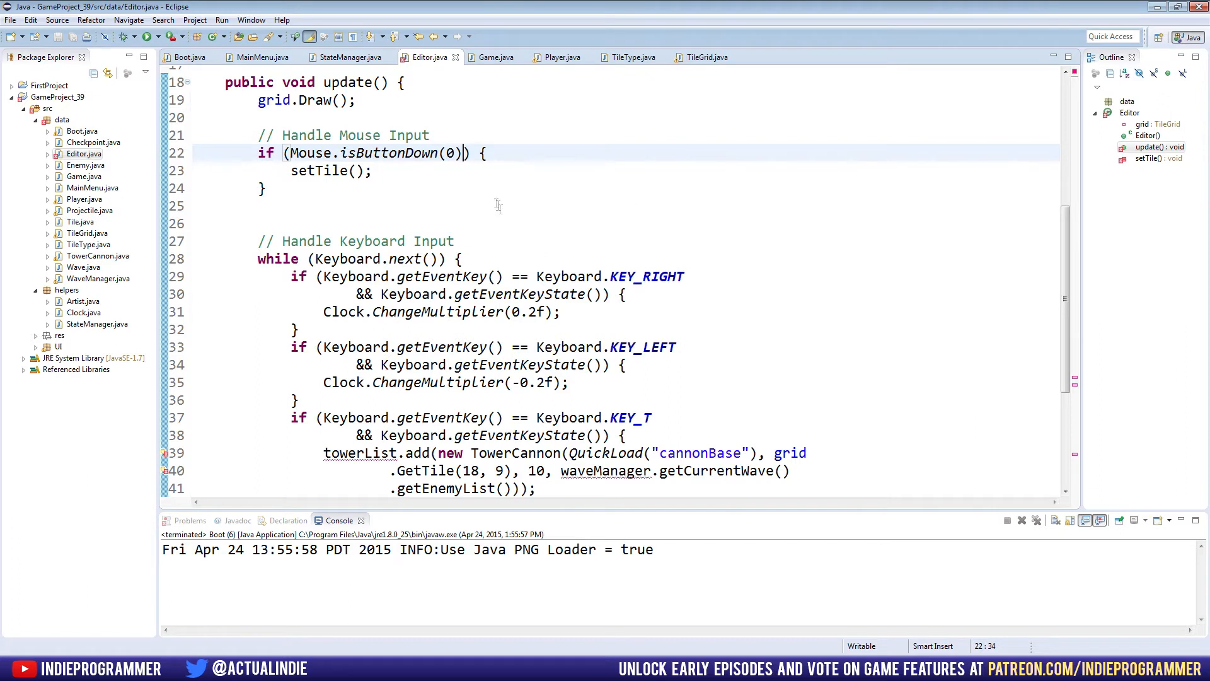
left_click(498, 187)
left_click(587, 170)
left_click(691, 159)
left_click(914, 170)
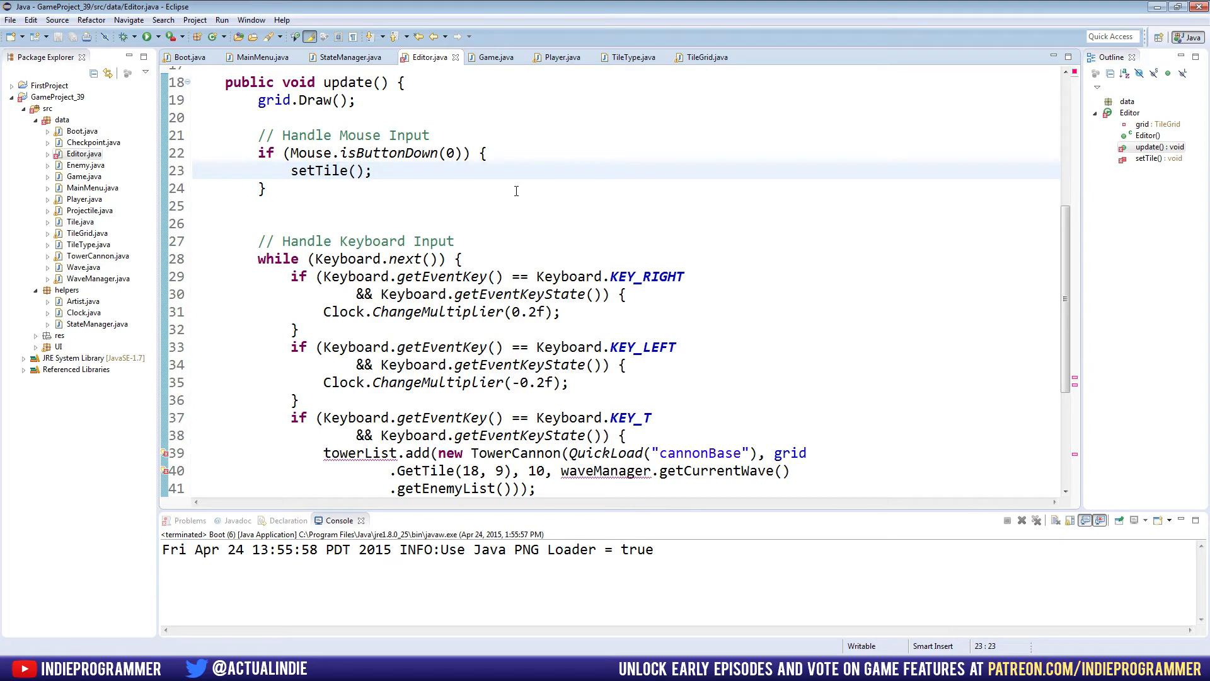
scroll(502, 246, "down", 3)
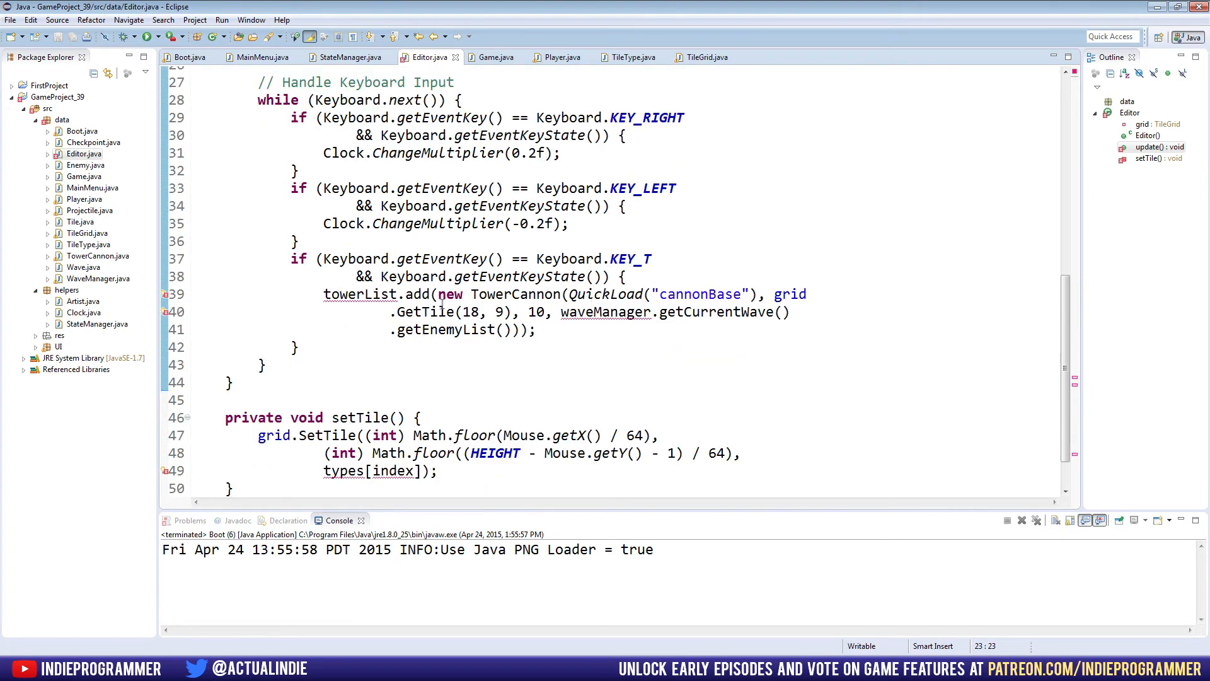
- Delete the KEY_T tower block and both Clock.ChangeMultiplier lines, leaving the KEY_RIGHT branch ready for moveIndex()
left_click_drag(305, 348, 189, 259)
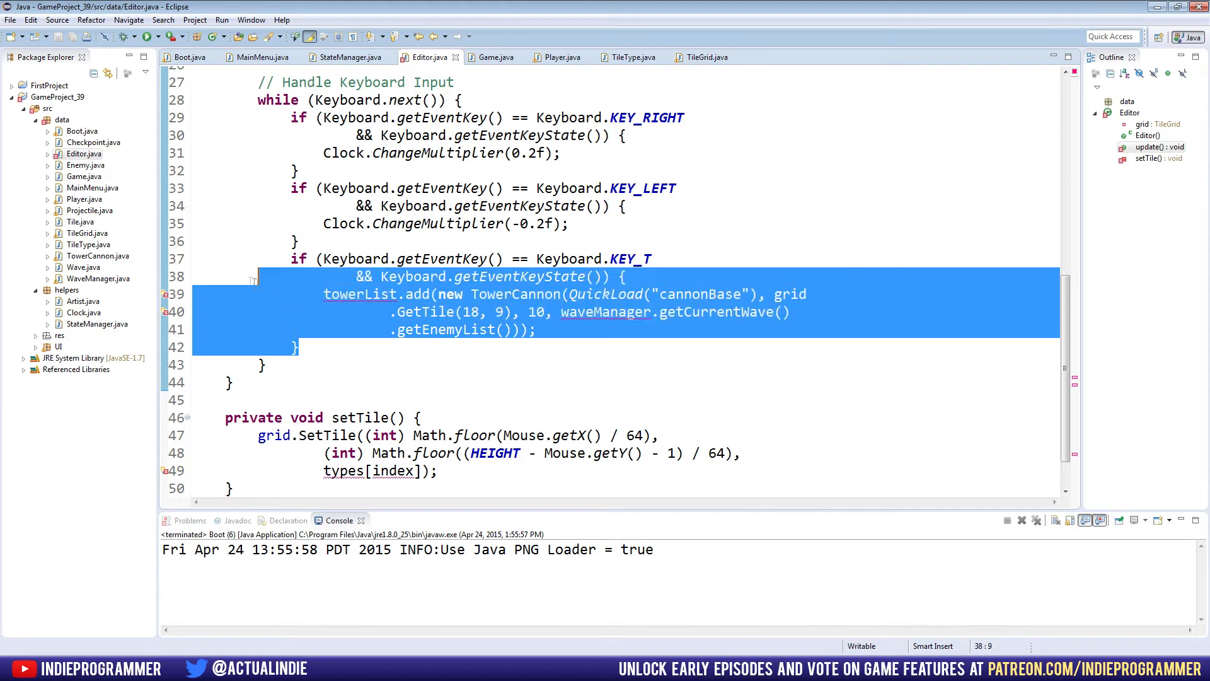
key("Delete")
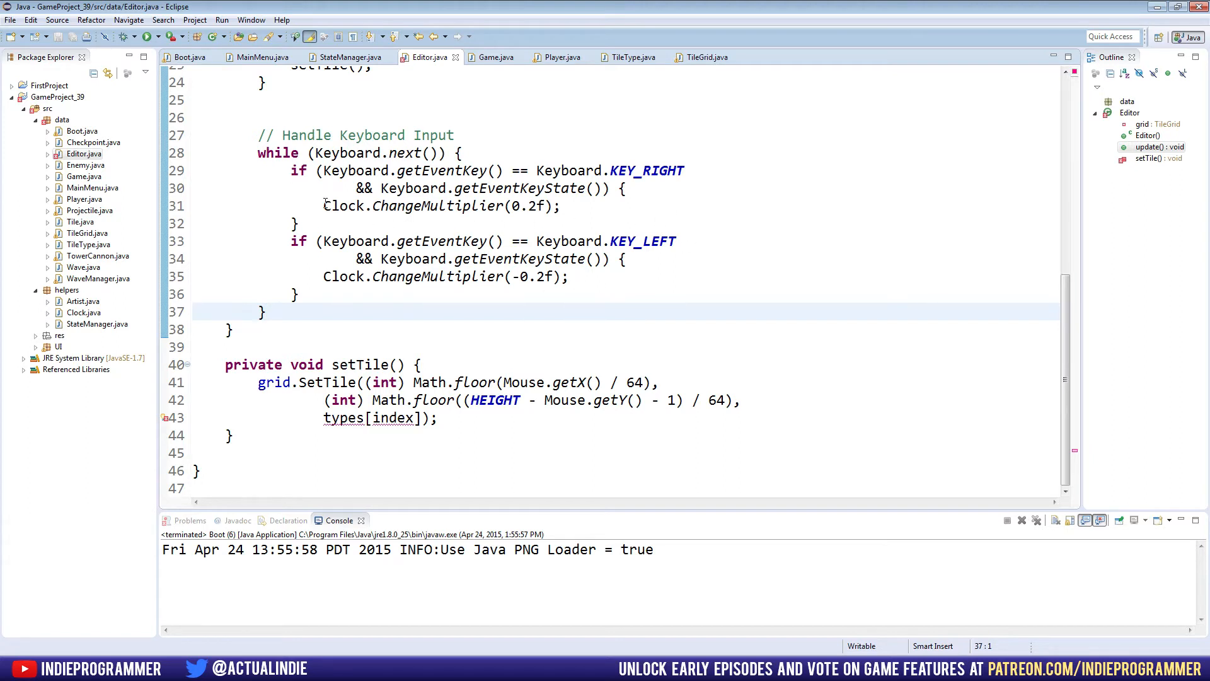
left_click_drag(324, 207, 563, 206)
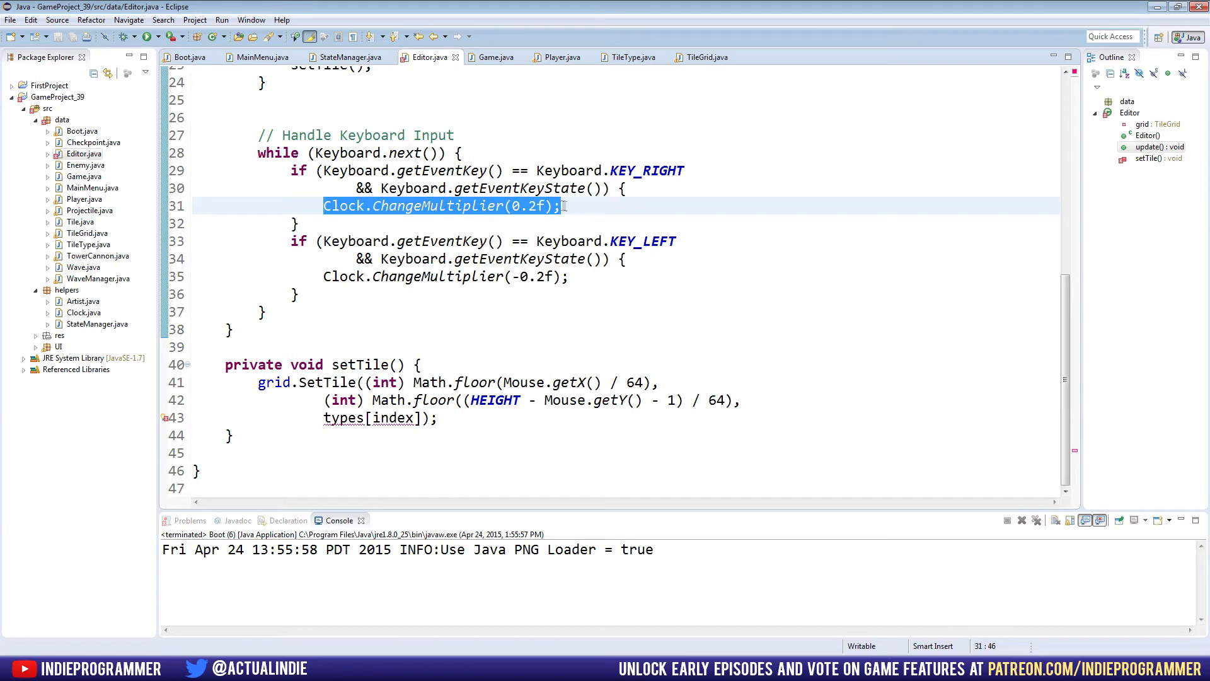
key("Delete")
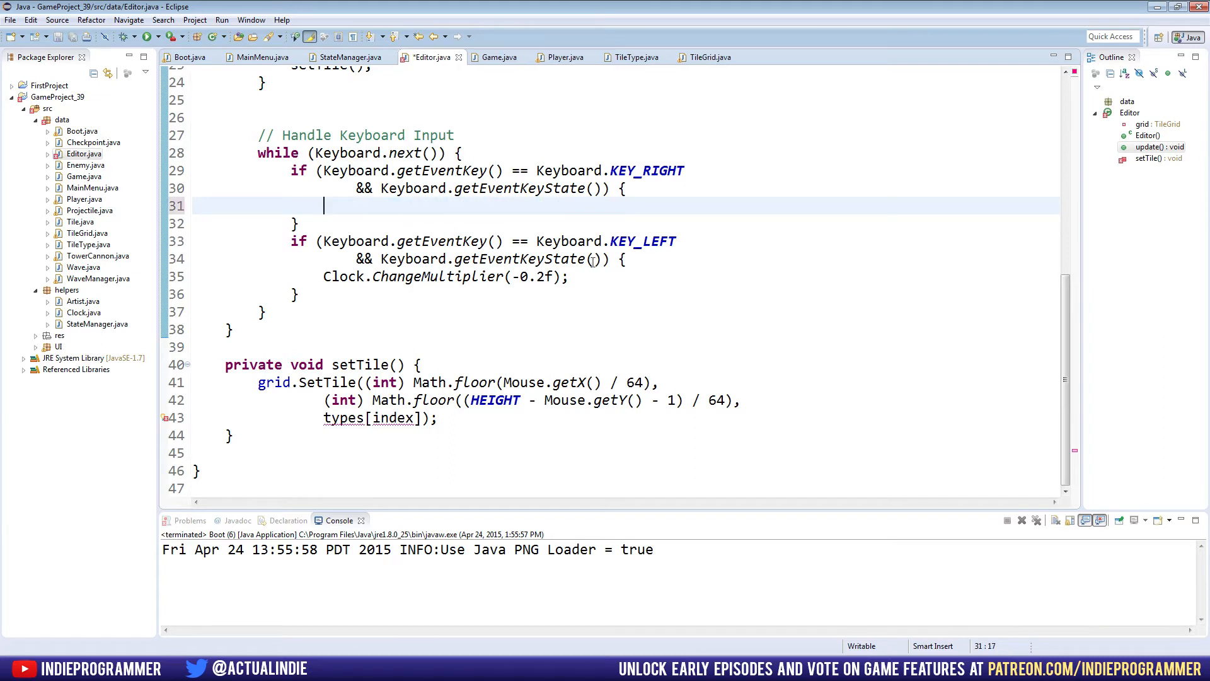
left_click_drag(567, 276, 324, 277)
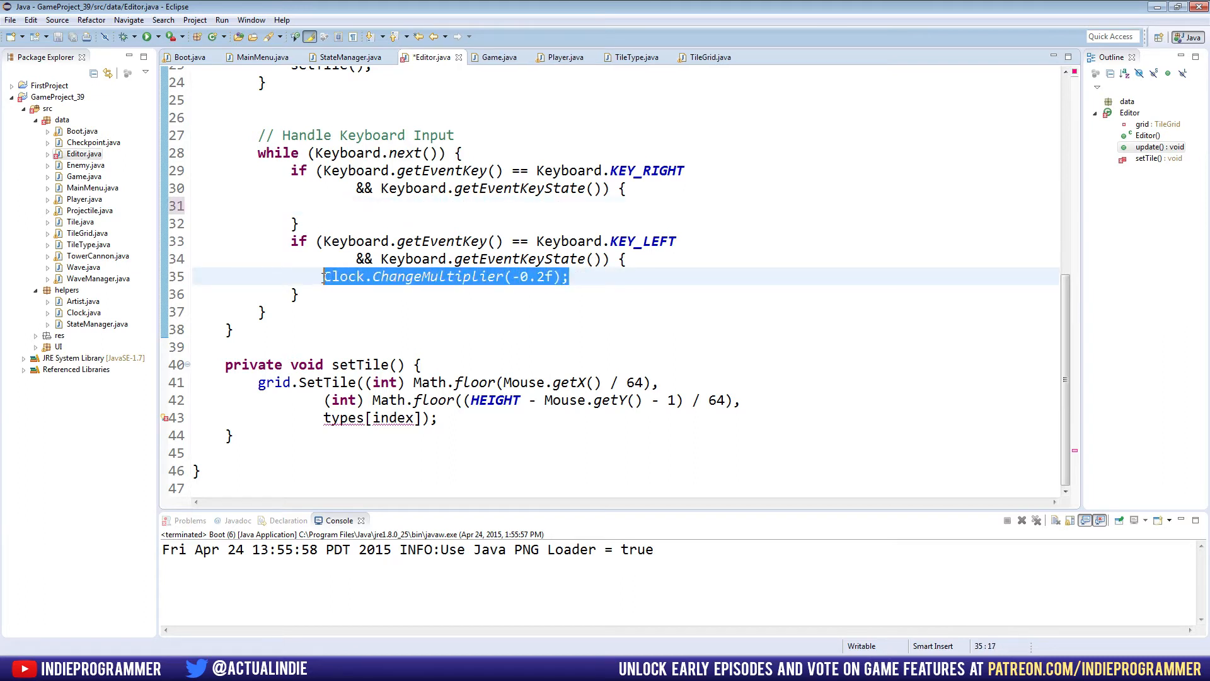
key("Delete")
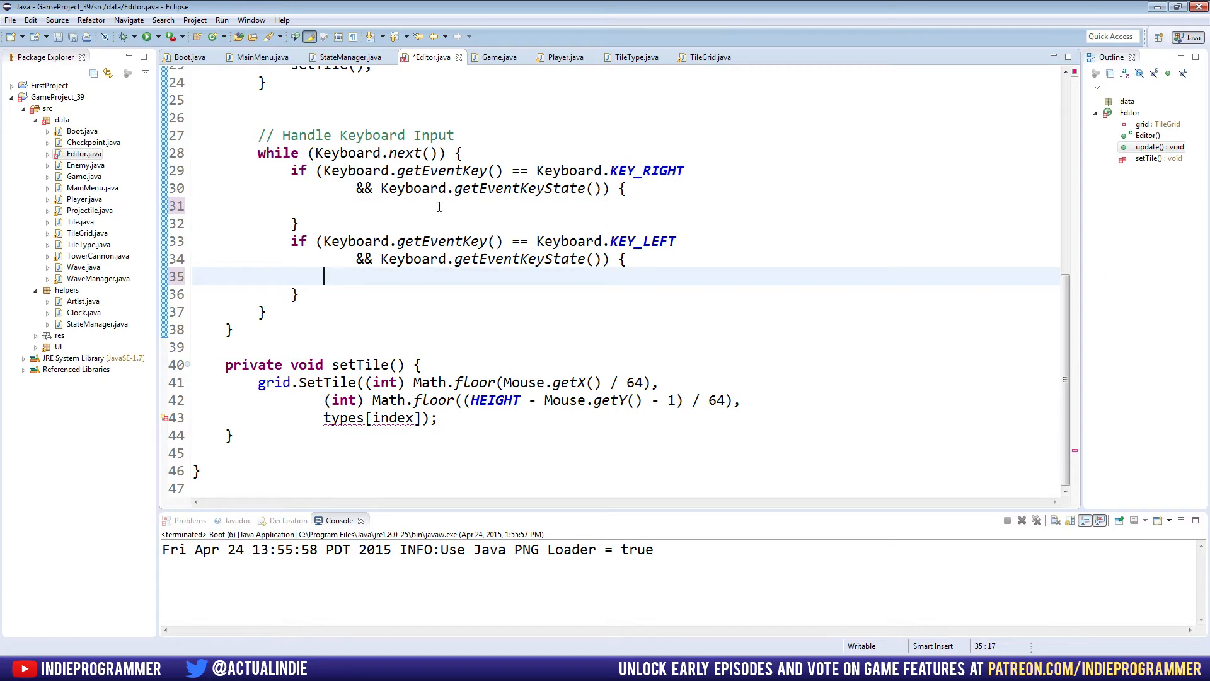
left_click(445, 206)
type("move")
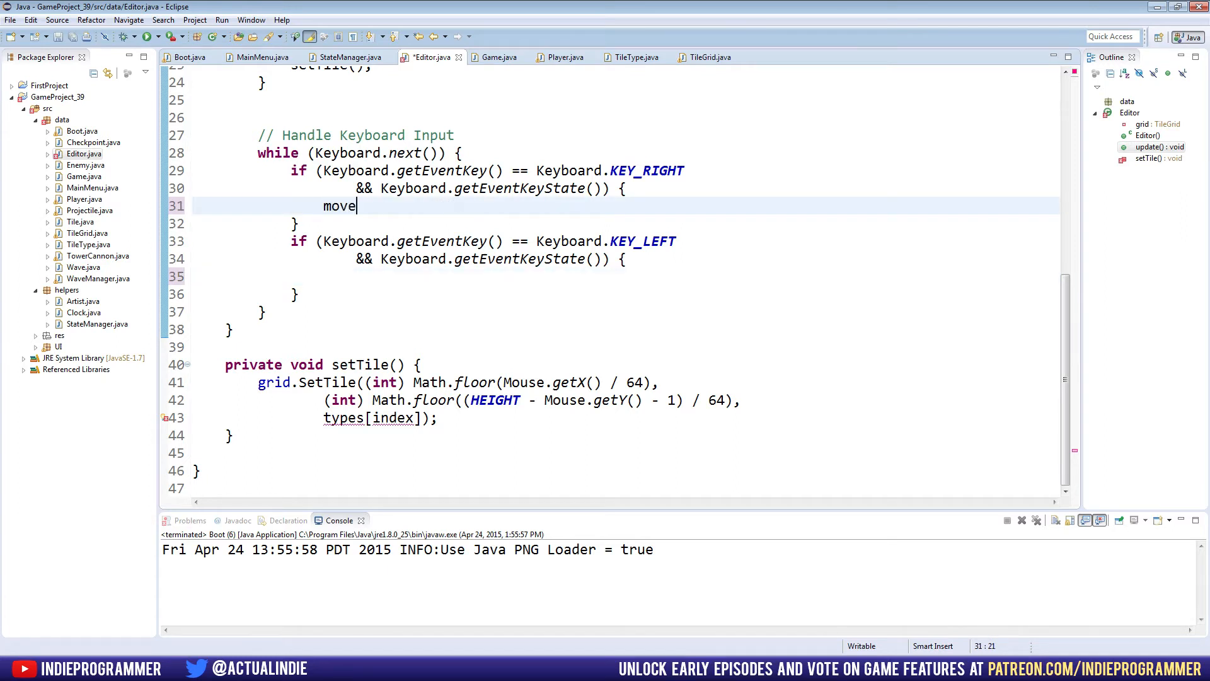
type("Index();'")
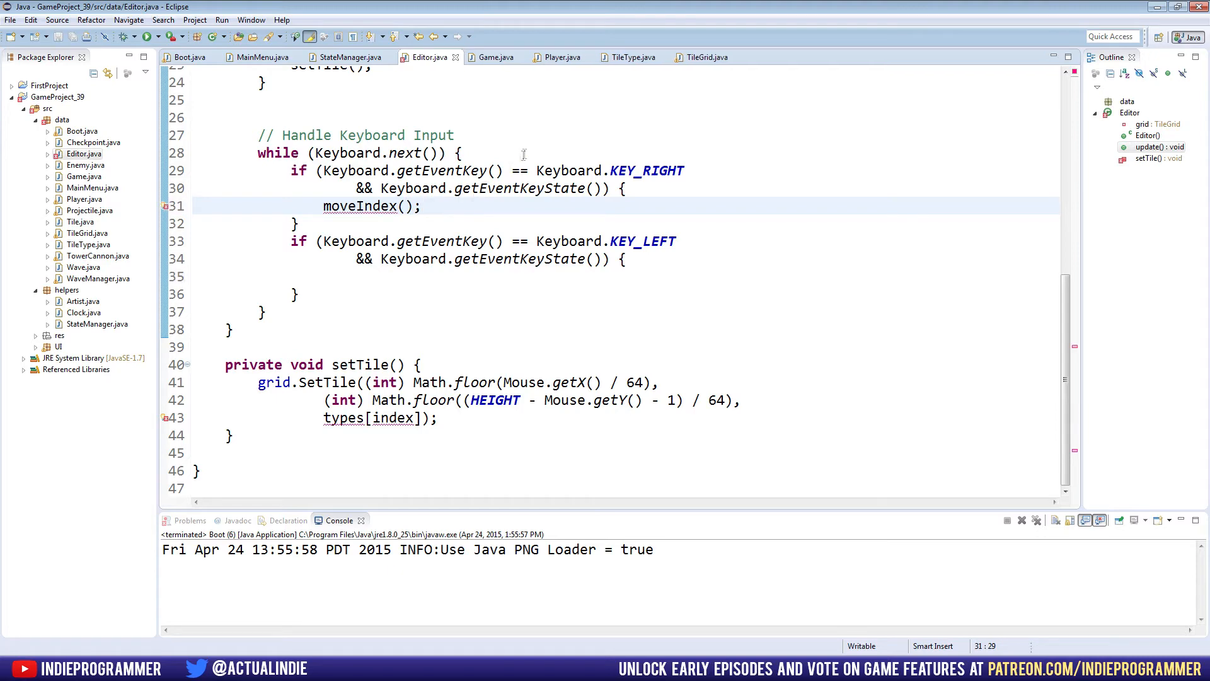
- Move the moveIndex method from Player.java into Editor after setTile(), and save Editor.java
left_click(564, 57)
scroll(605, 285, "down", 3)
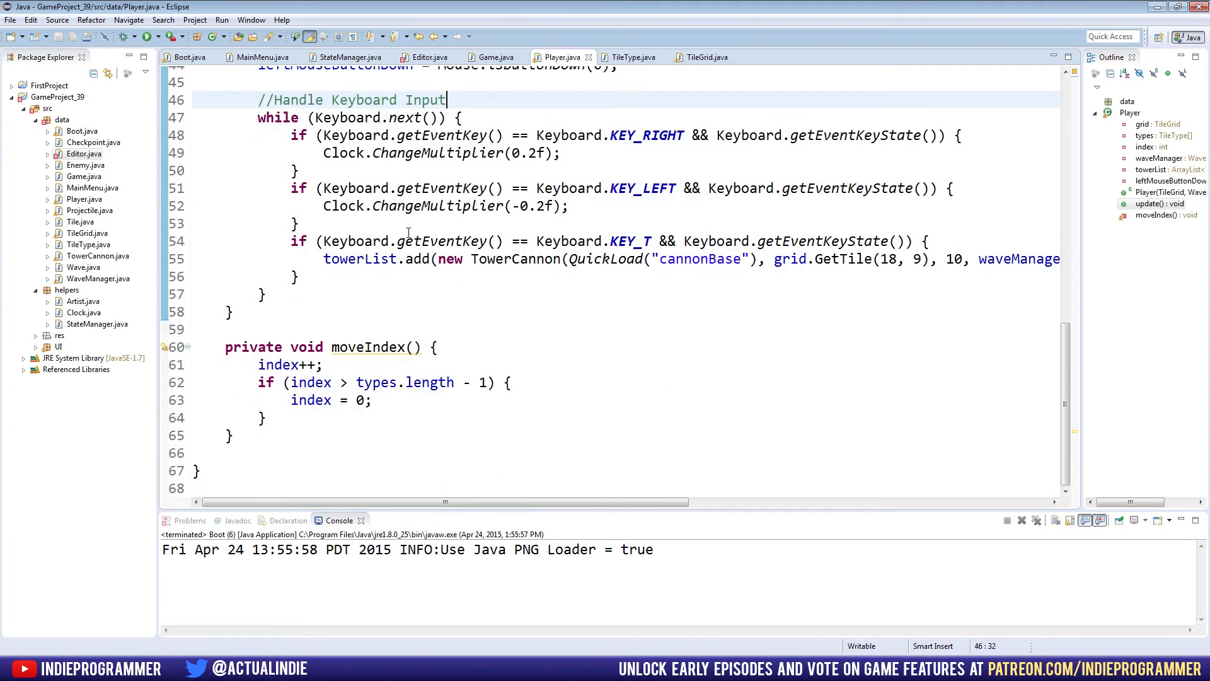
left_click_drag(235, 435, 194, 346)
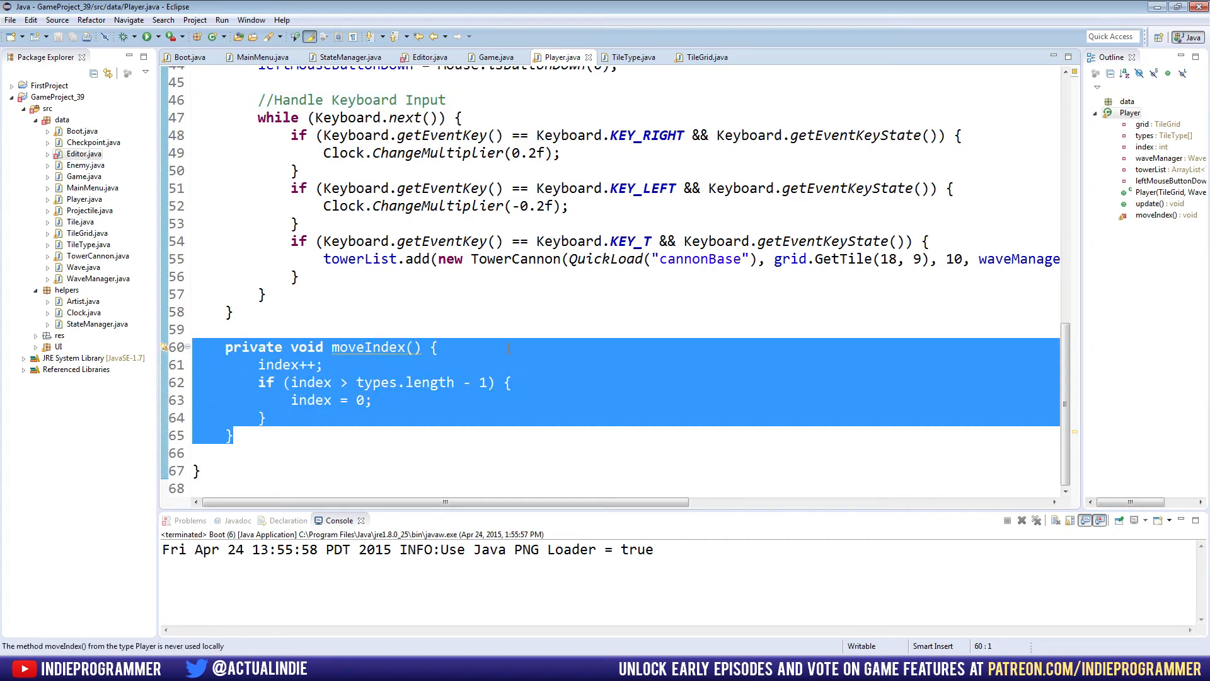
key("Delete")
left_click(430, 57)
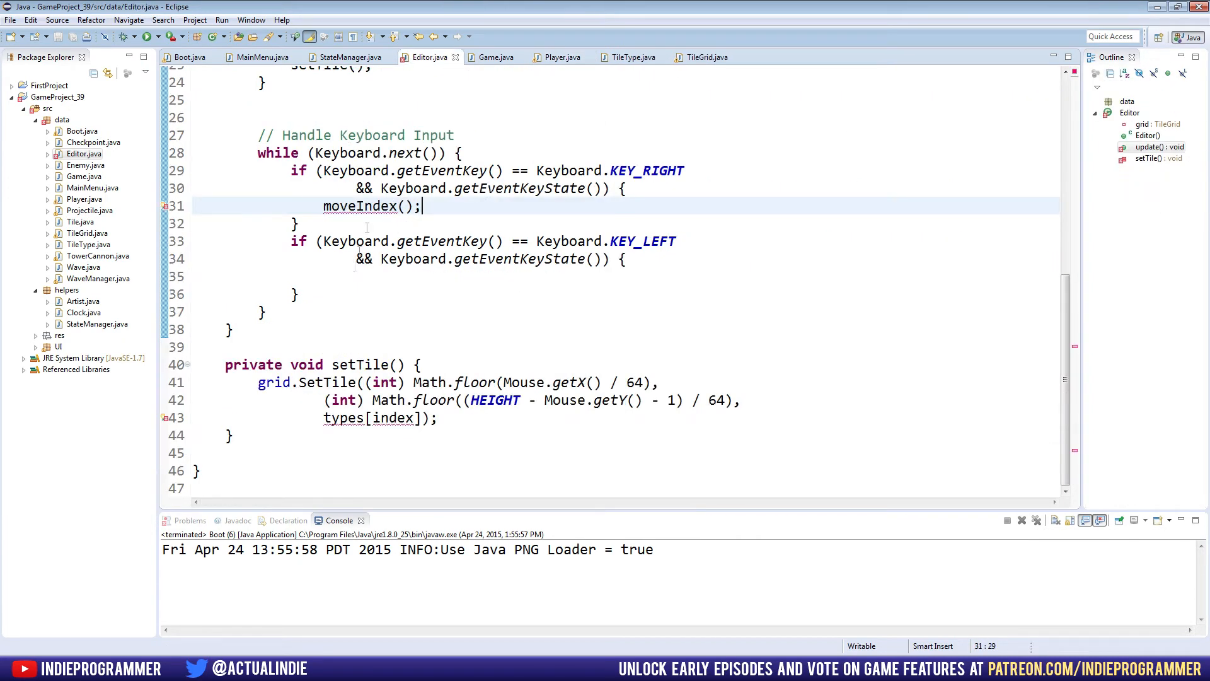
left_click(254, 435)
key("Return")
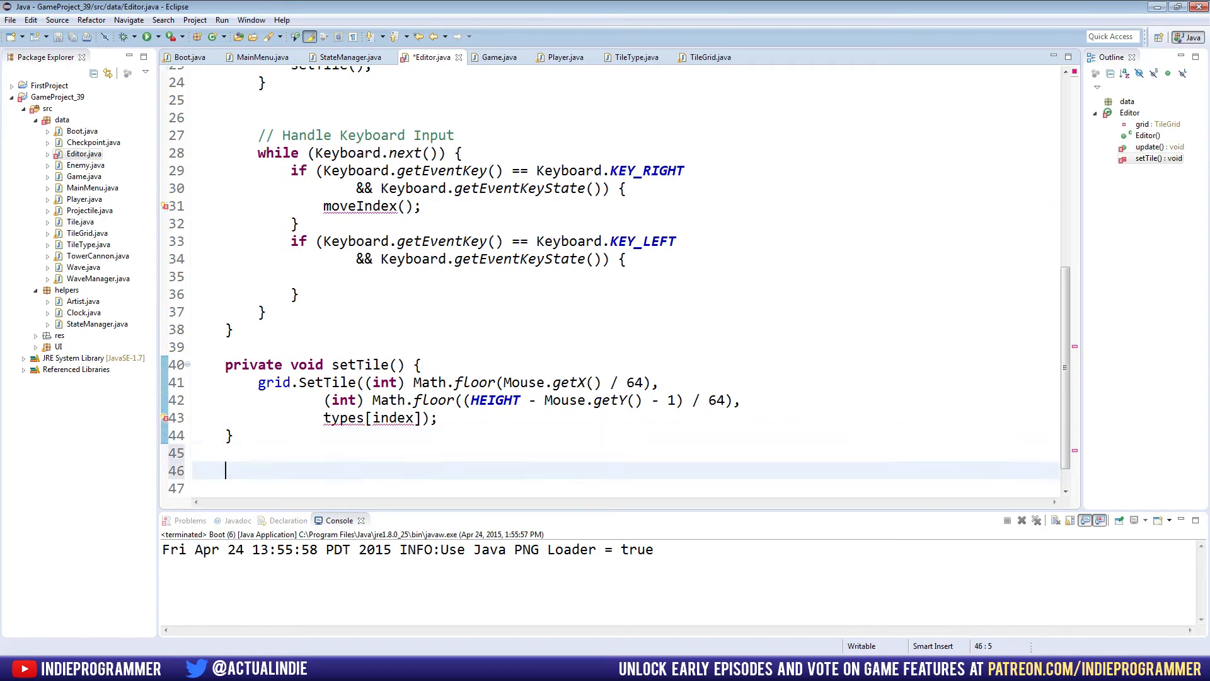
type("private void moveIndex() { \t\tindex++; \t\tif (index > types.length - 1) { \t\t\tindex = 0; \t\t} \t}")
key("ctrl+s")
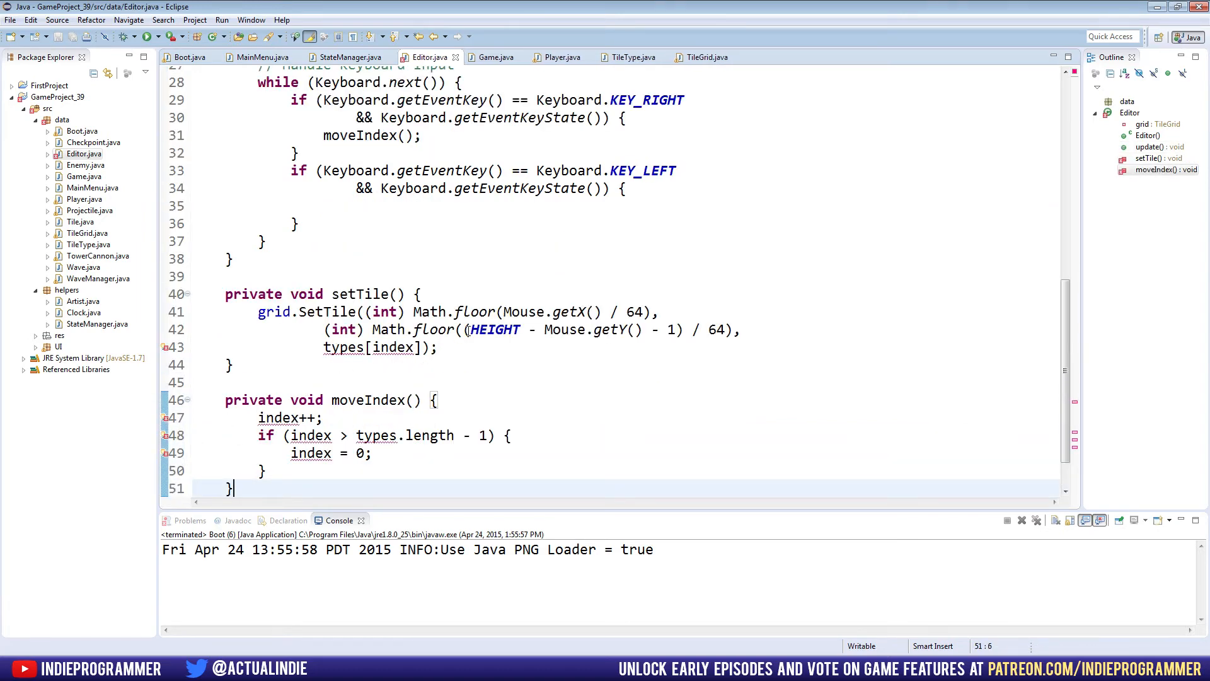
scroll(465, 329, "up", 9)
scroll(521, 313, "up", 6)
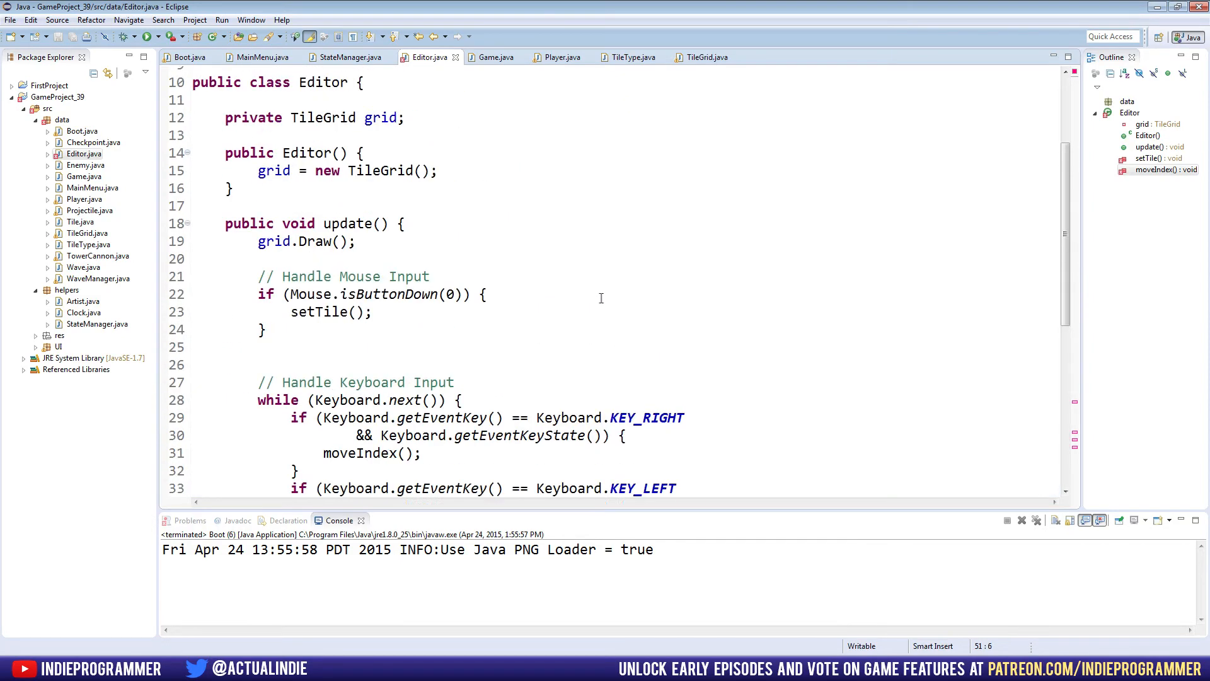
scroll(557, 301, "down", 8)
scroll(549, 300, "down", 7)
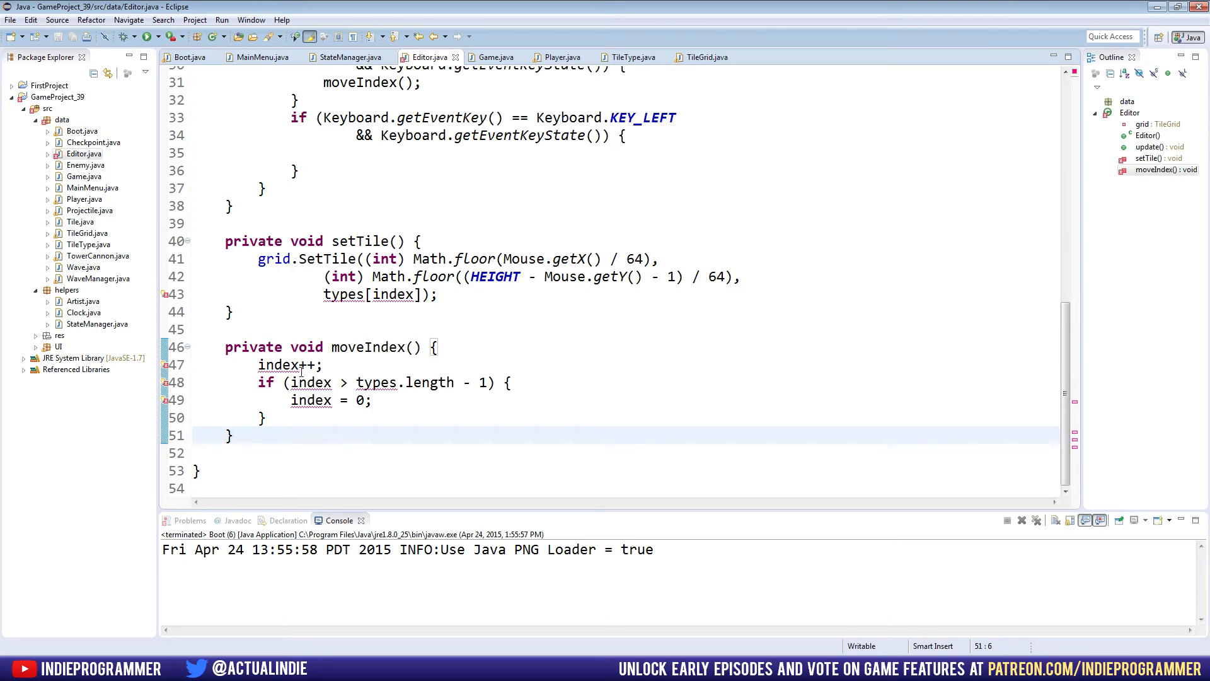
- Declare 'private int index;' below the grid field and set this.index = 0 in Editor's constructor
double_click(392, 294)
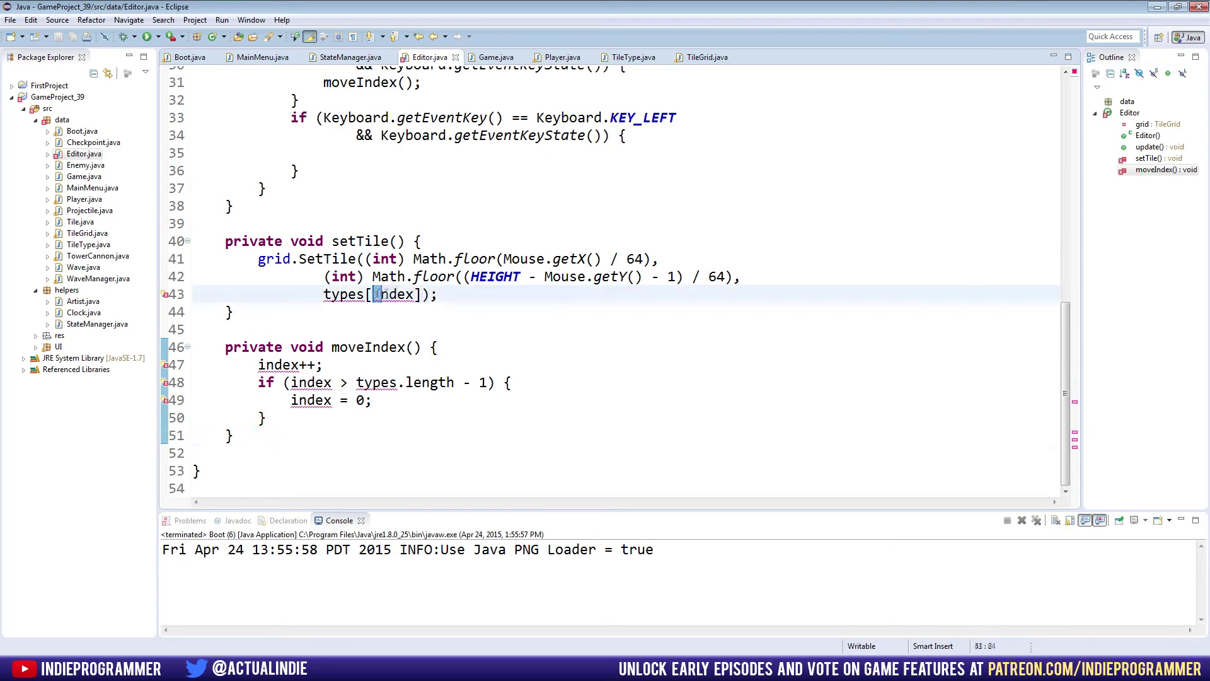
double_click(274, 365)
scroll(378, 370, "up", 10)
scroll(379, 378, "up", 5)
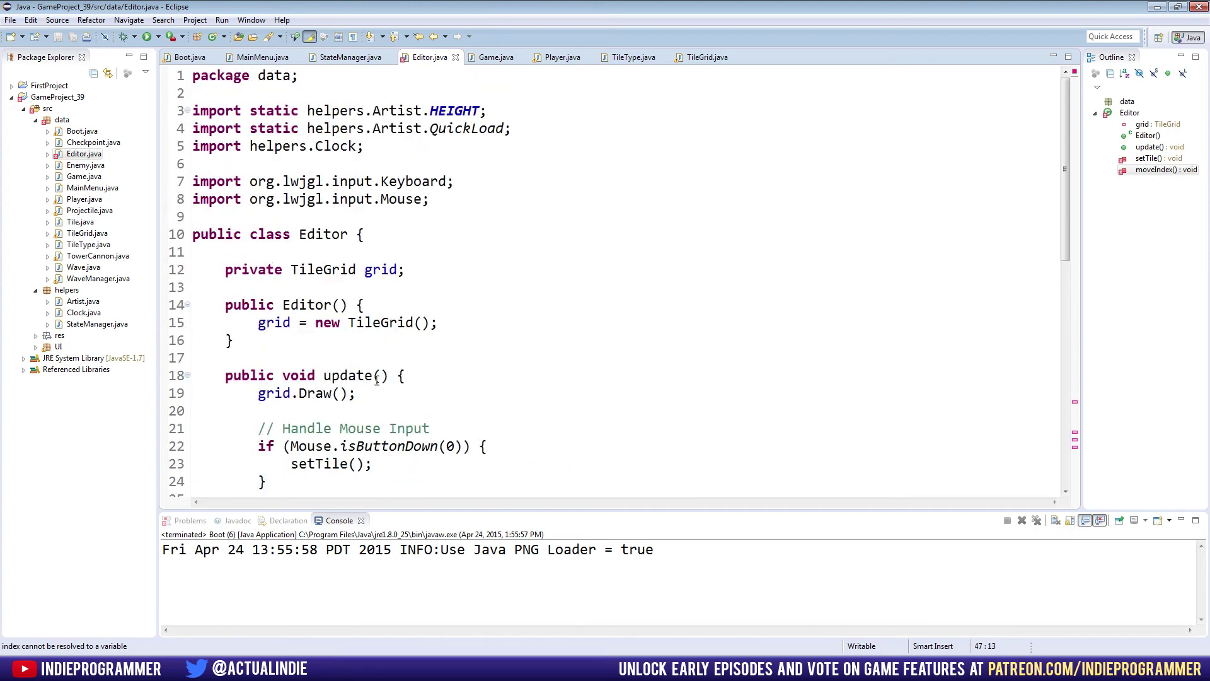
left_click(421, 270)
key("Return")
type("priv")
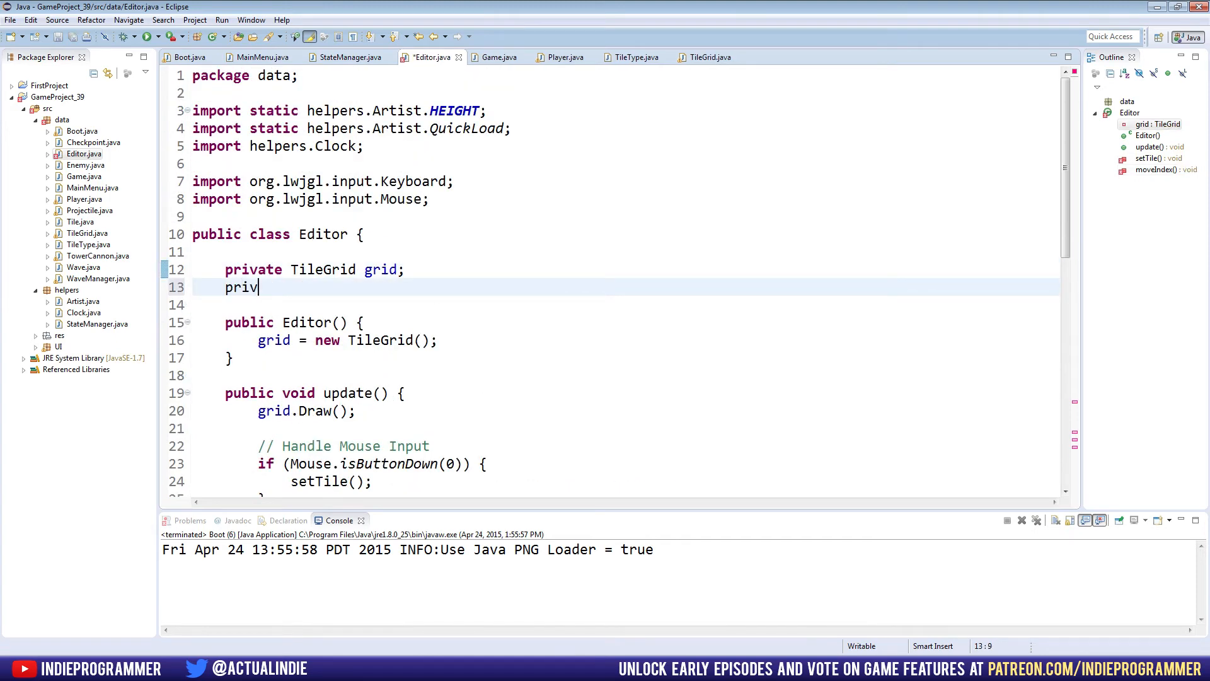
type("ate ")
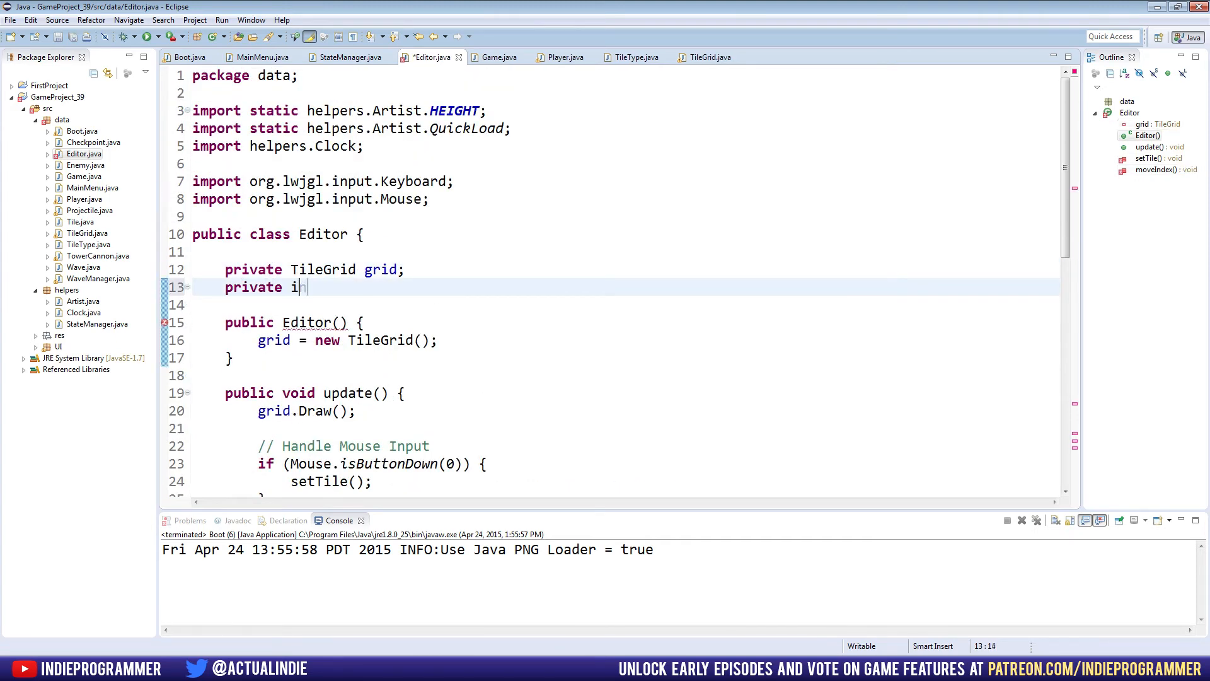
type("int index;")
scroll(436, 291, "down", 3)
left_click(455, 288)
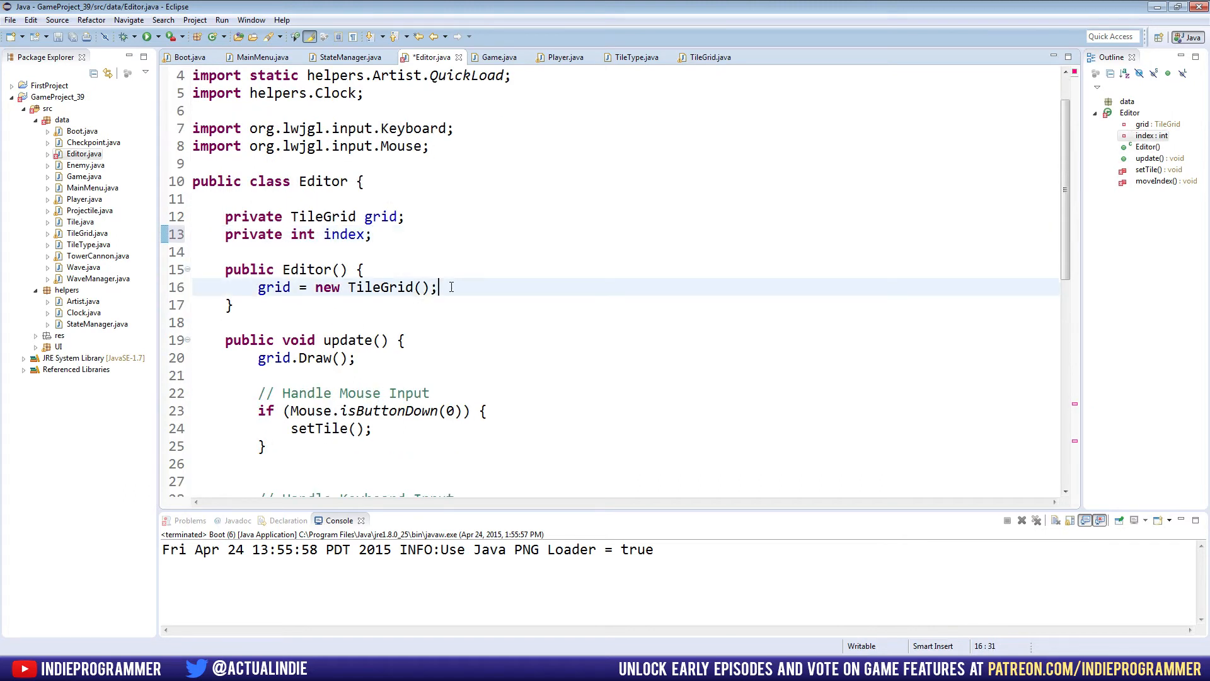
key("Return")
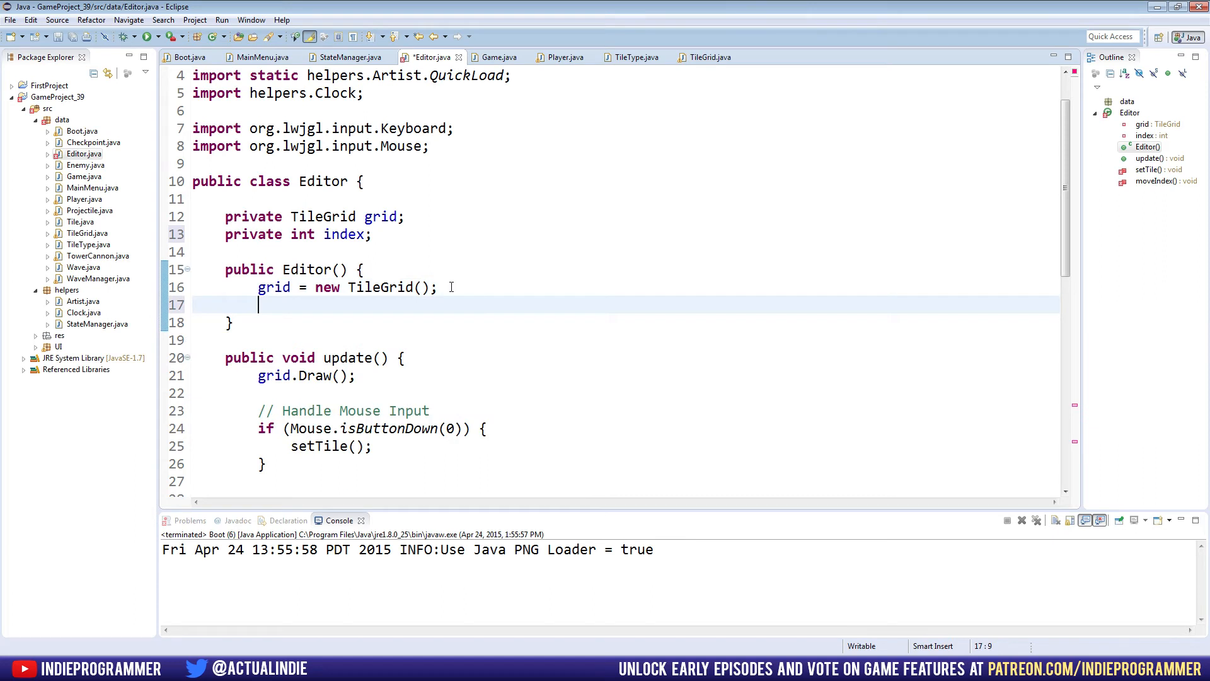
type("this.")
type("index = 0;")
- Prefix the grid assignment with 'this.', save Editor.java, then bring up TileType.java
left_click(258, 288)
type("this")
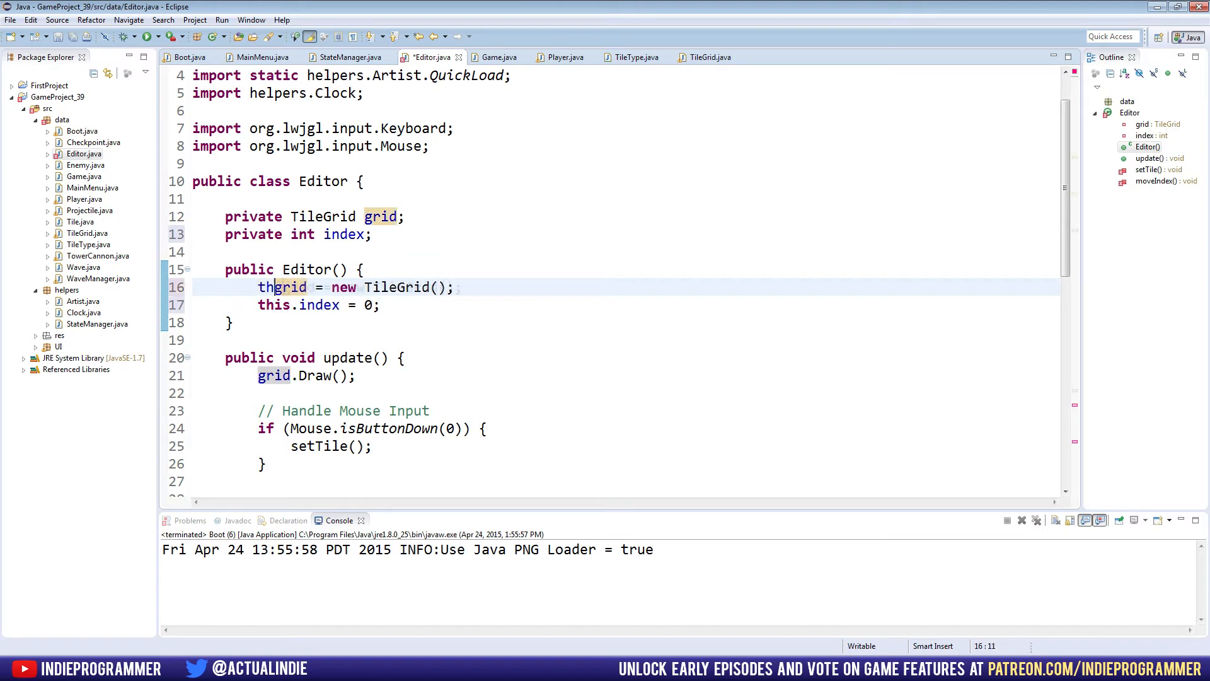
type(".")
left_click(338, 256)
key("ctrl+s")
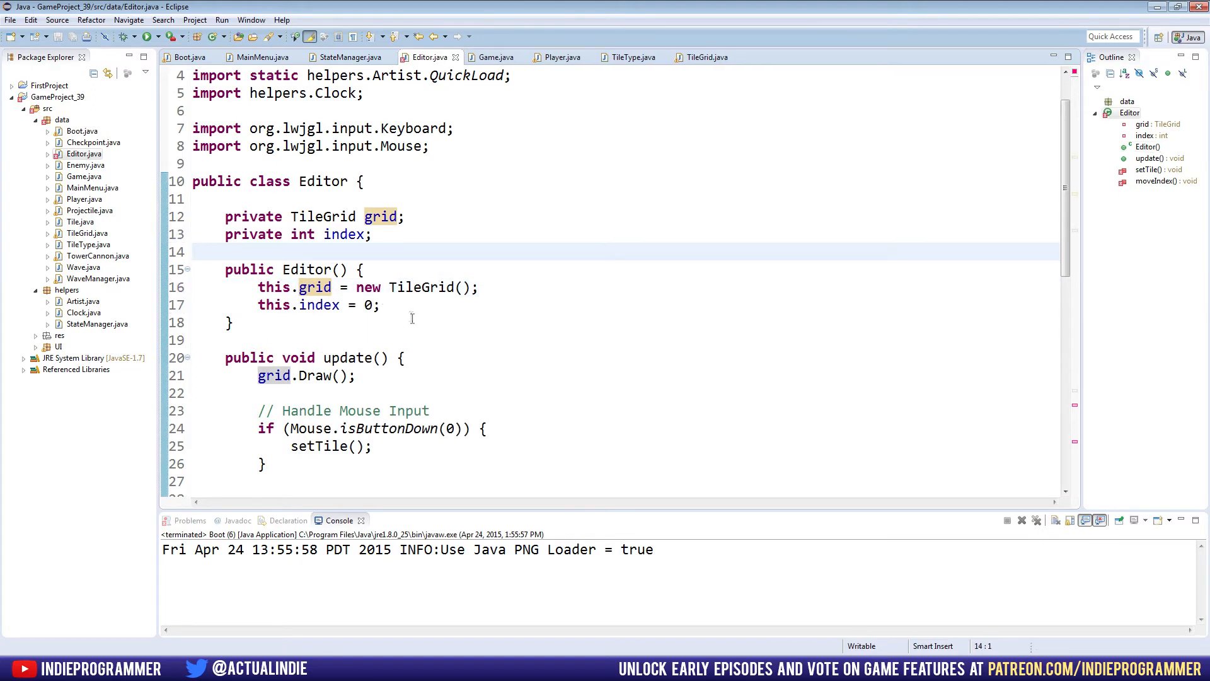
scroll(377, 296, "down", 10)
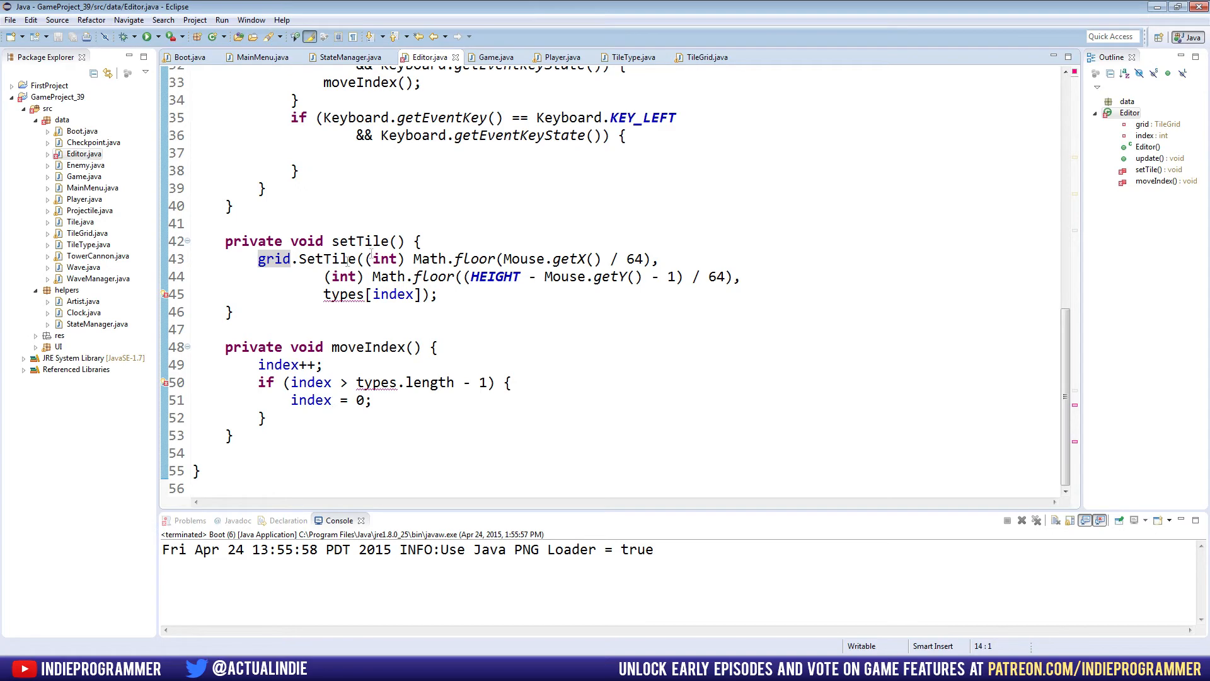
left_click(633, 57)
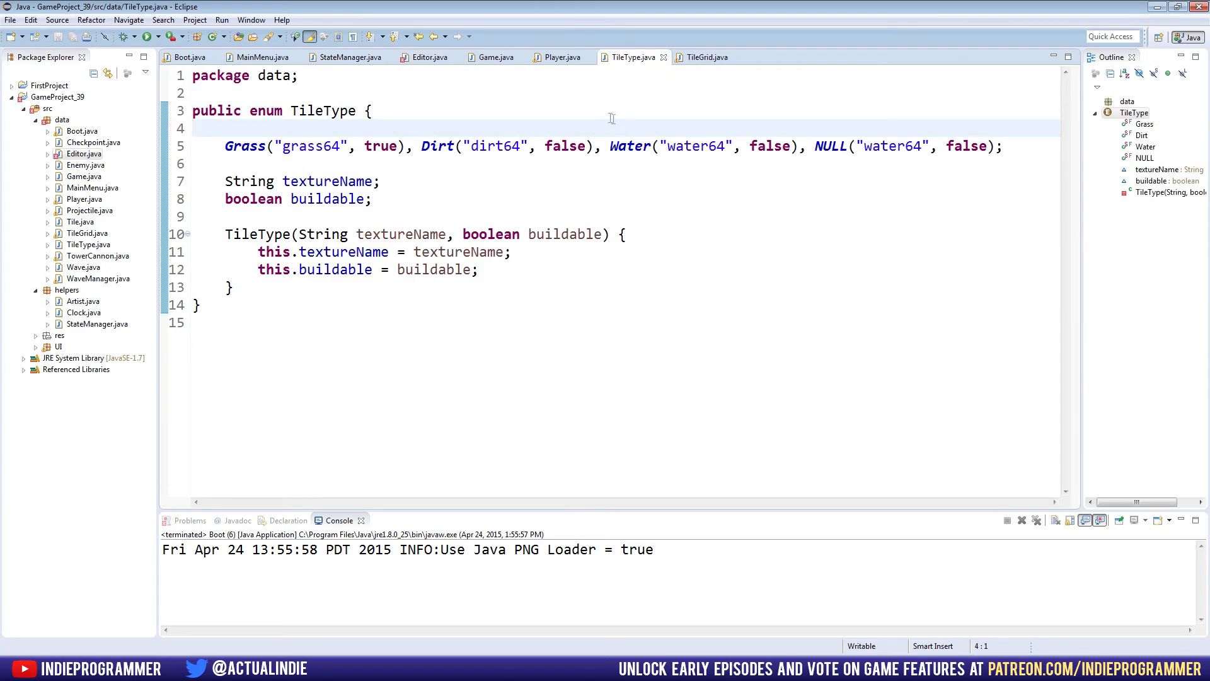
- Review Player's TileType[] types field declaration and its uses in the constructor
left_click(558, 59)
scroll(423, 322, "up", 5)
scroll(422, 322, "up", 5)
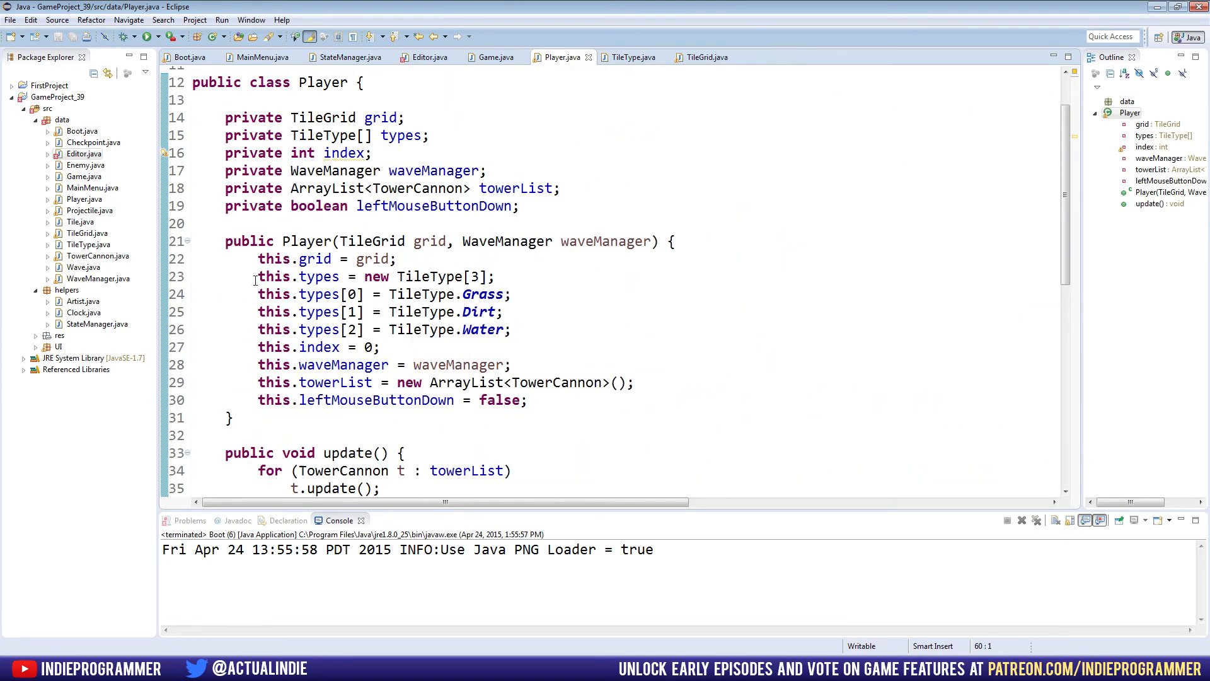
left_click_drag(258, 277, 518, 329)
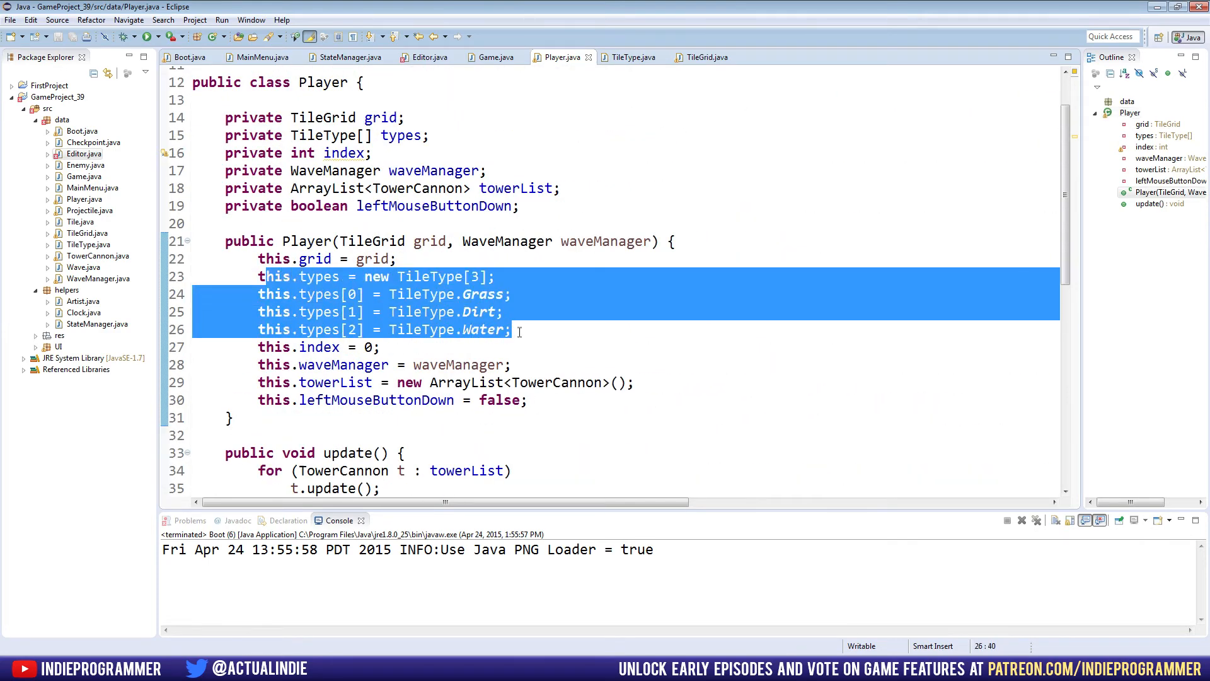
left_click(407, 295)
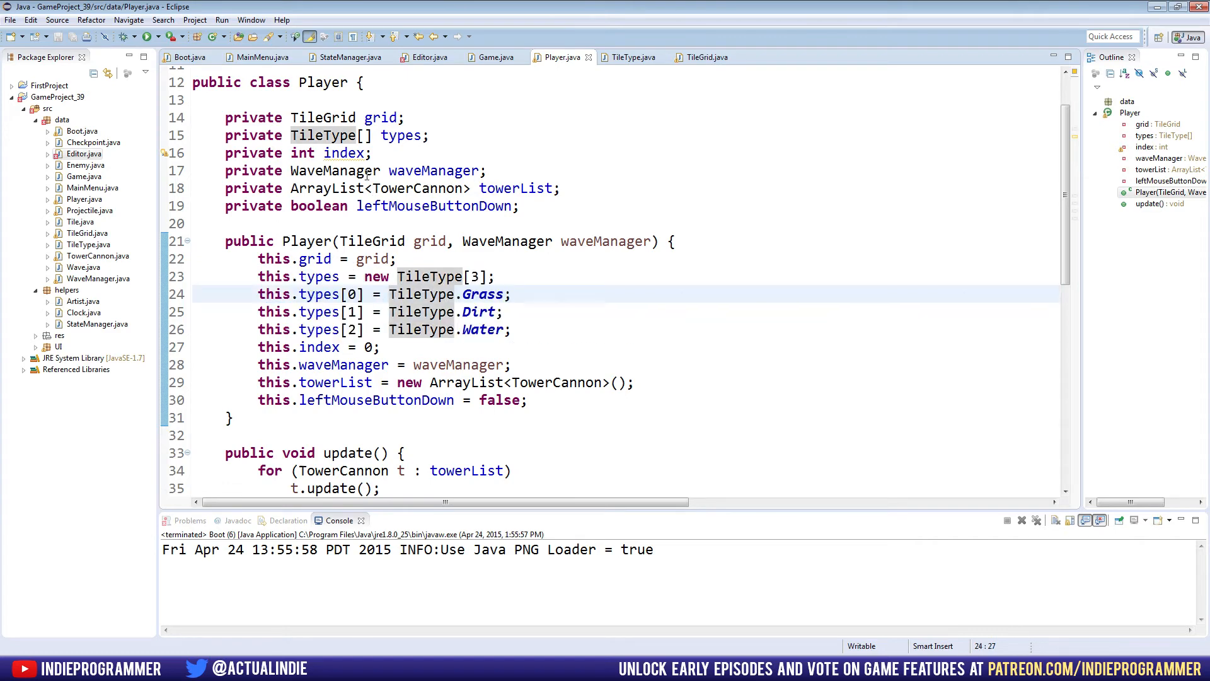
double_click(416, 188)
left_click(352, 136)
left_click_drag(315, 136, 415, 136)
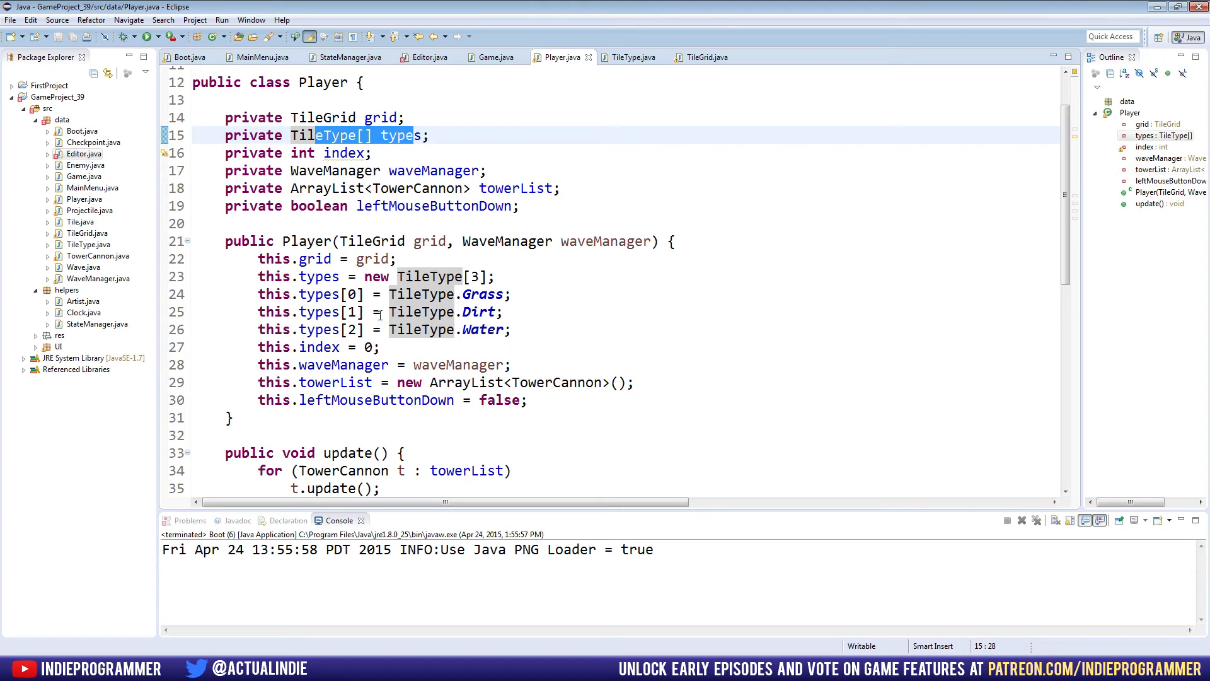
- Select the Grass, Dirt and Water array assignments for reuse and return to the Editor class
left_click_drag(304, 295, 501, 305)
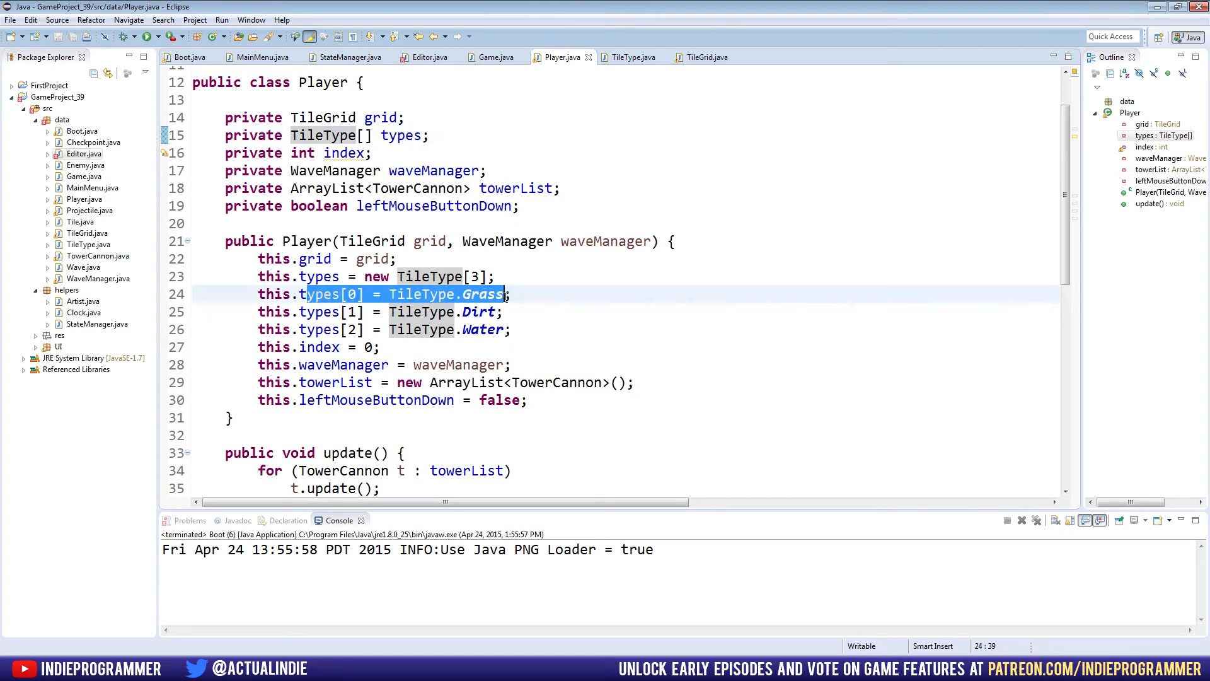
left_click_drag(324, 312, 499, 312)
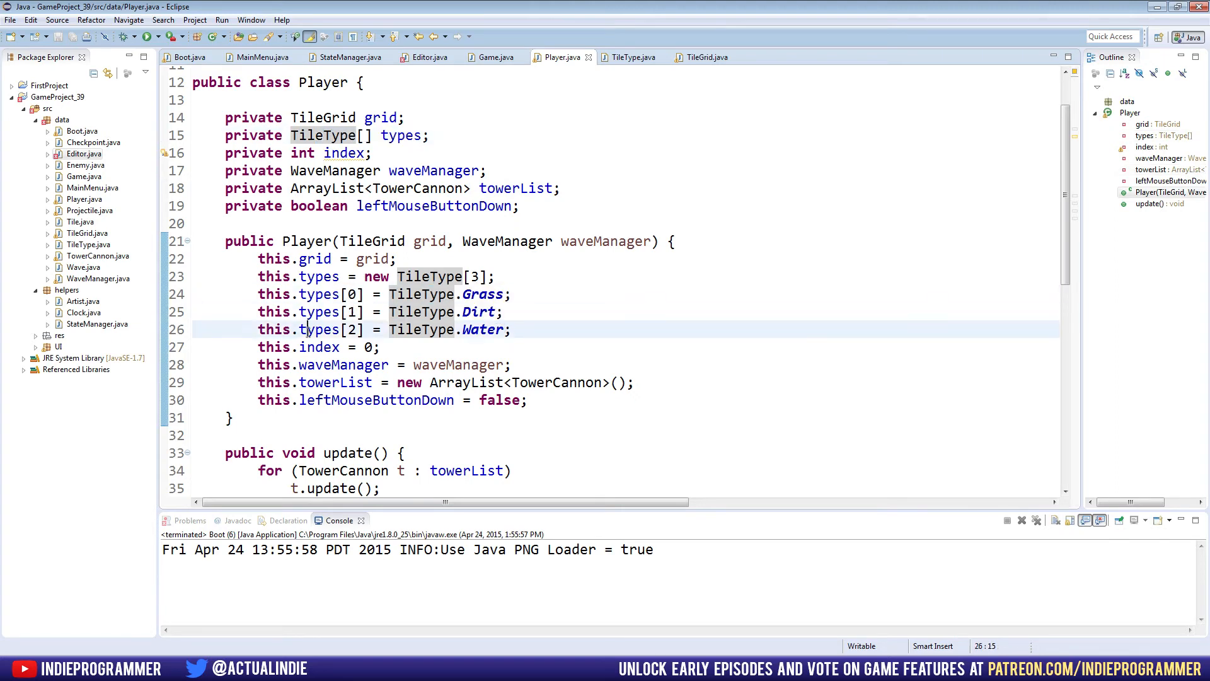
left_click_drag(304, 330, 516, 330)
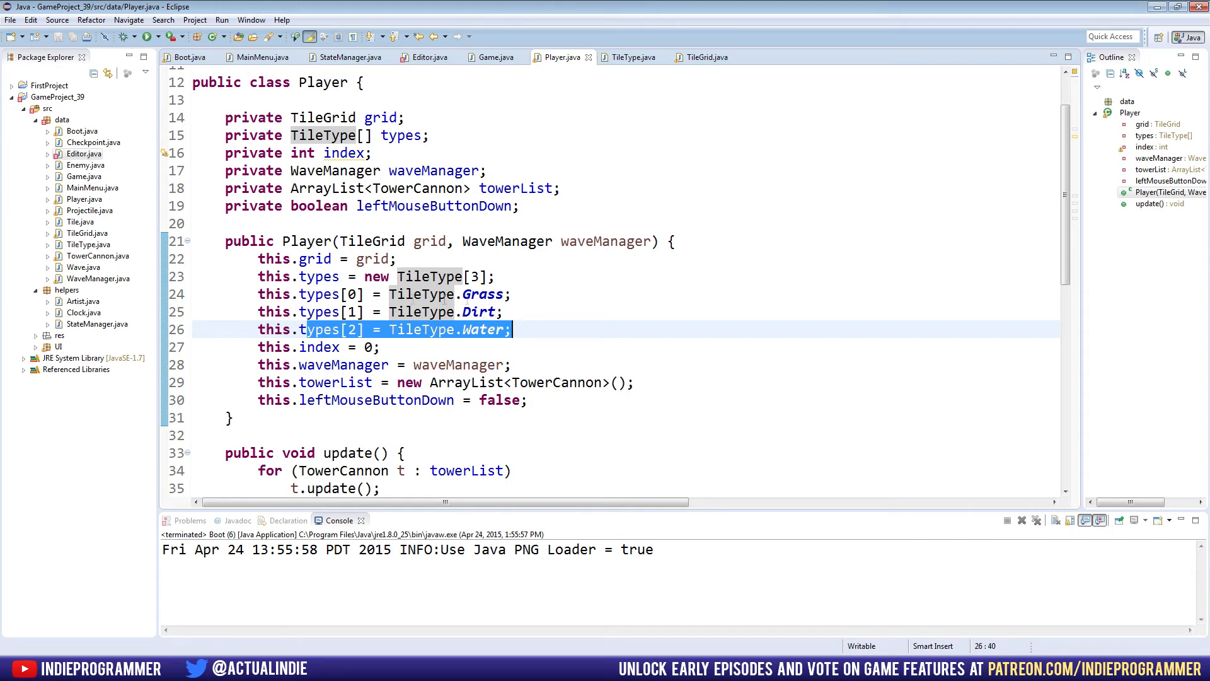
left_click(527, 331)
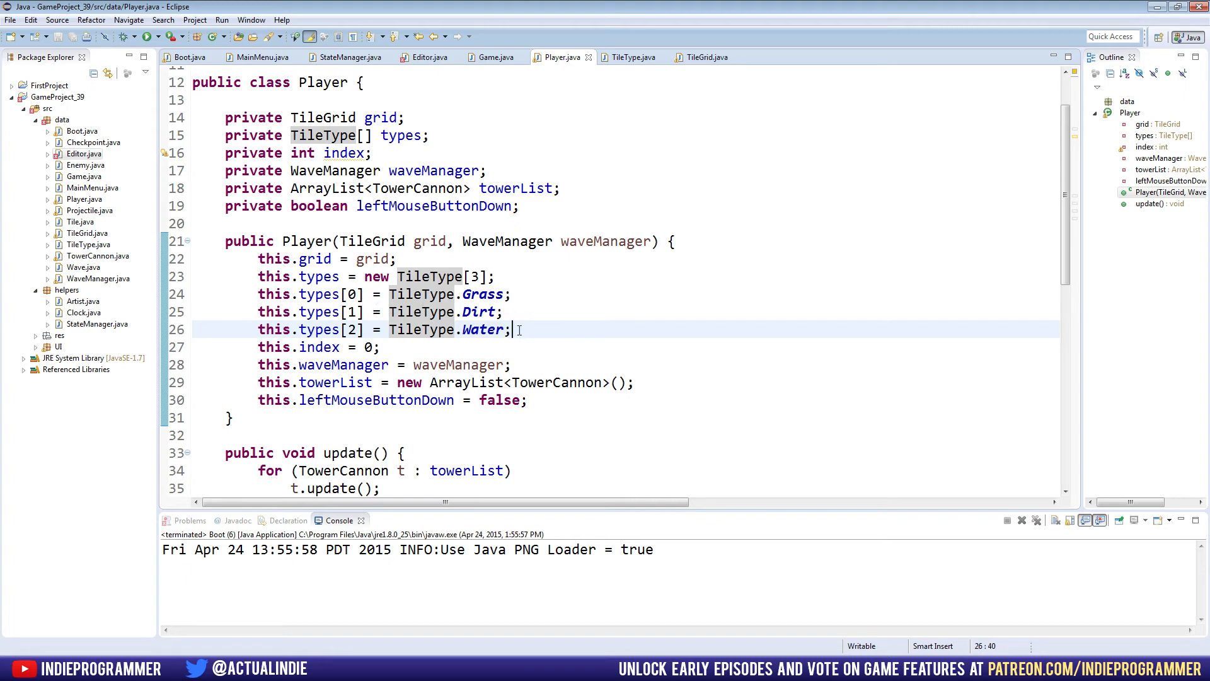
mouse_move(513, 329)
left_mouse_down()
mouse_move(275, 313)
mouse_move(257, 277)
left_mouse_up()
key("ctrl+c")
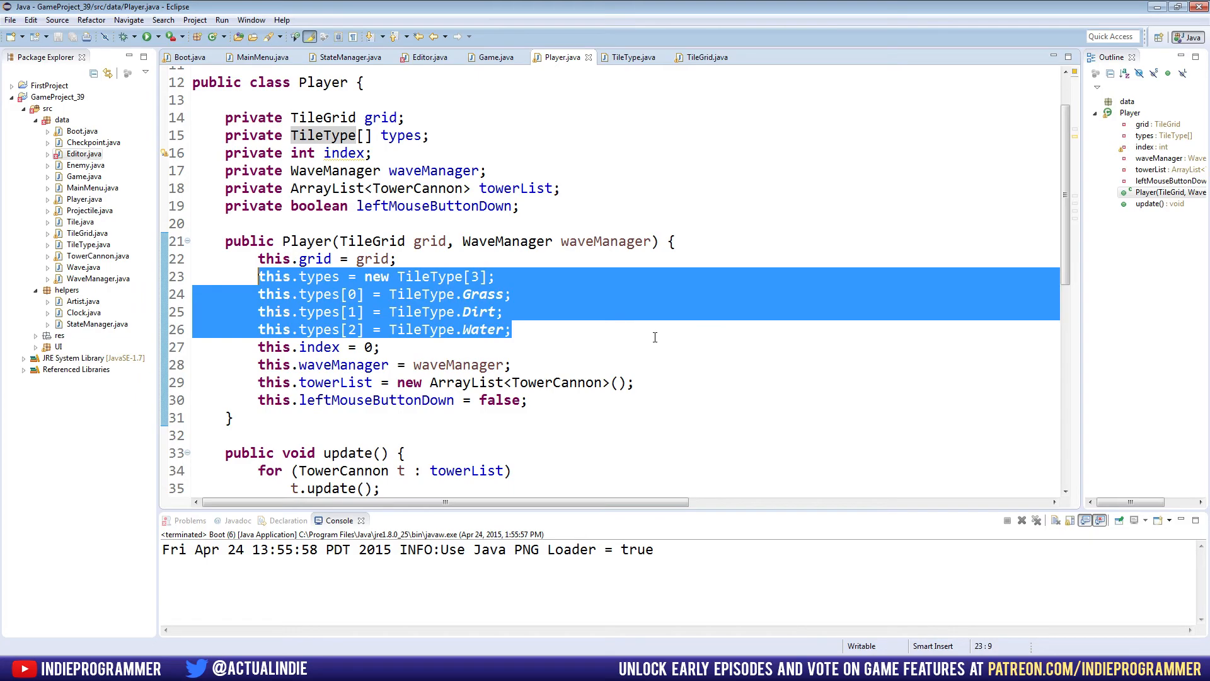
scroll(654, 337, "down", 5)
scroll(654, 336, "down", 5)
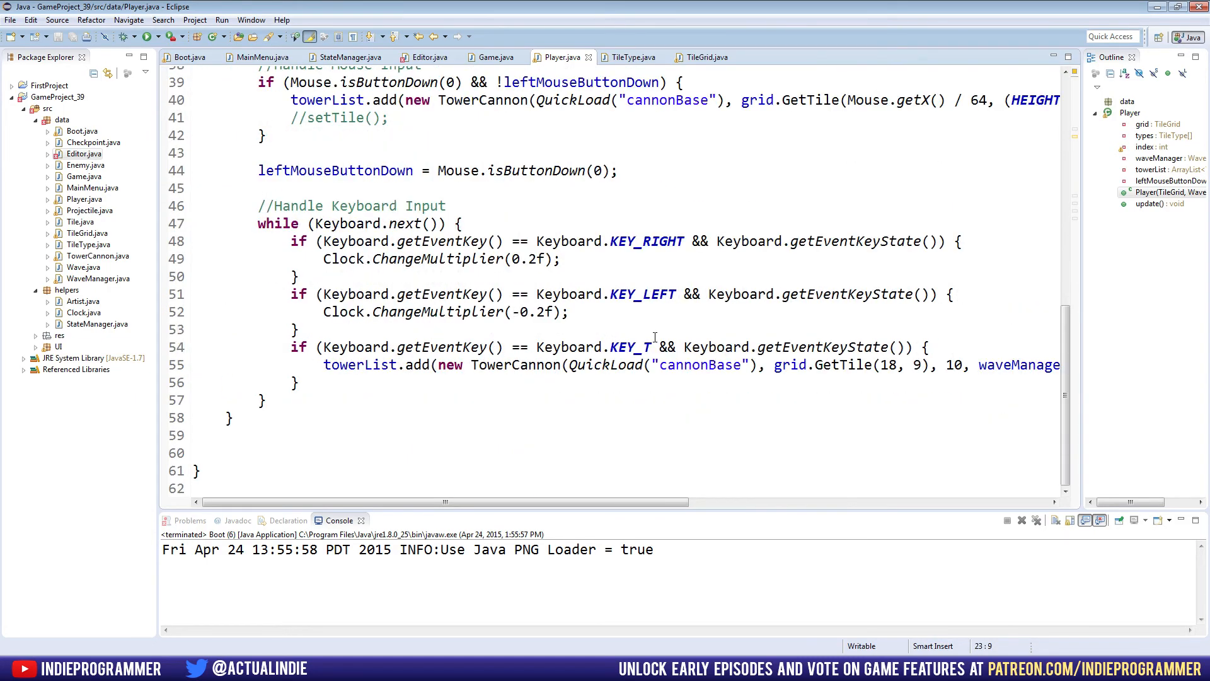
scroll(654, 337, "up", 5)
scroll(655, 337, "up", 5)
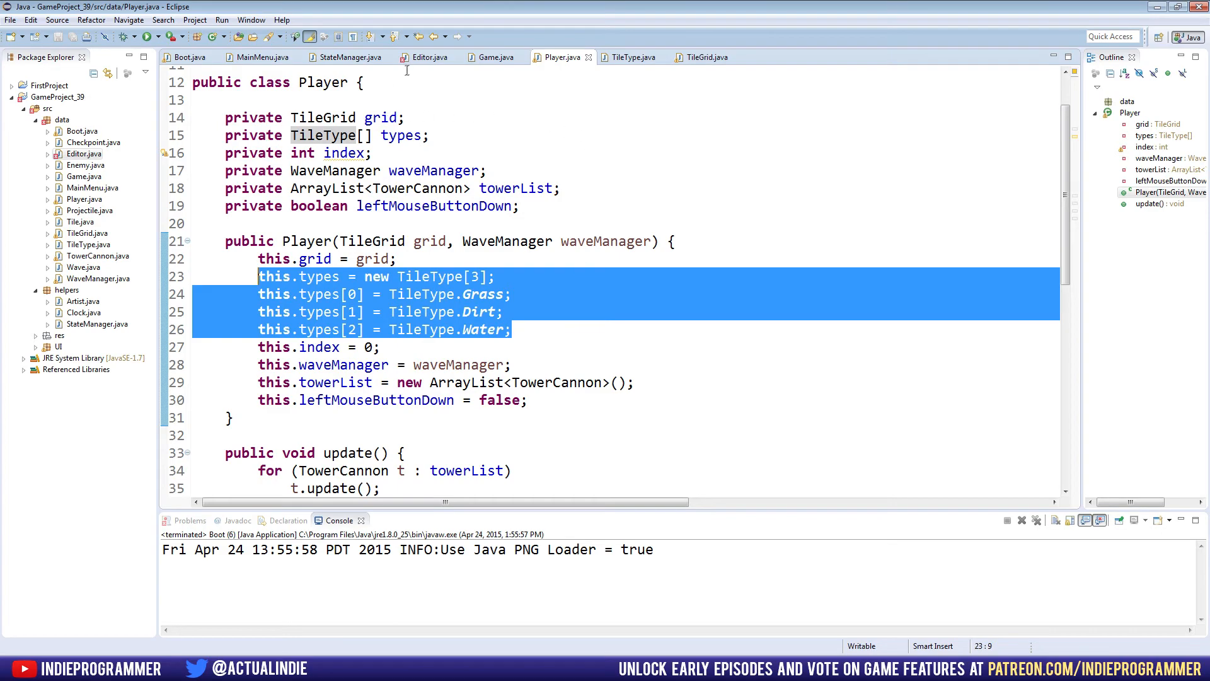
left_click(430, 57)
scroll(465, 317, "up", 10)
scroll(465, 317, "up", 2)
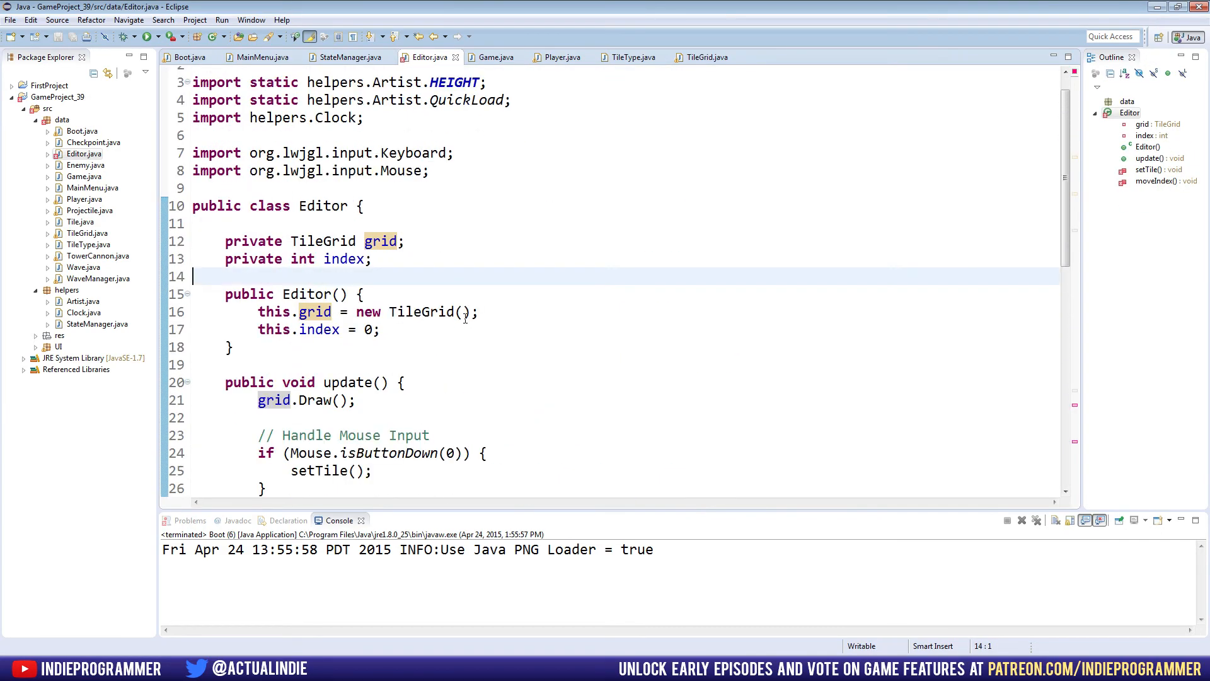
scroll(464, 318, "down", 3)
scroll(414, 276, "up", 3)
scroll(414, 276, "up", 3)
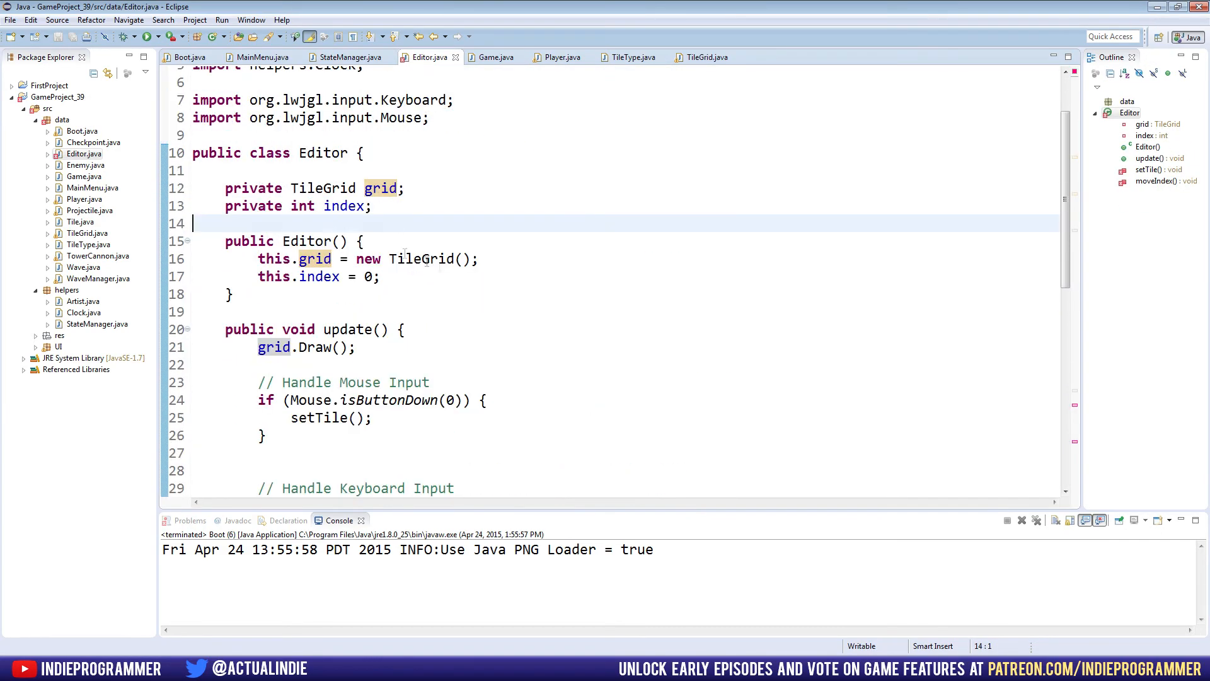
- Paste the Grass, Dirt and Water types initialisation into Editor's constructor after the index setup
left_click(414, 276)
key("Return")
key("Return")
key("ctrl+v")
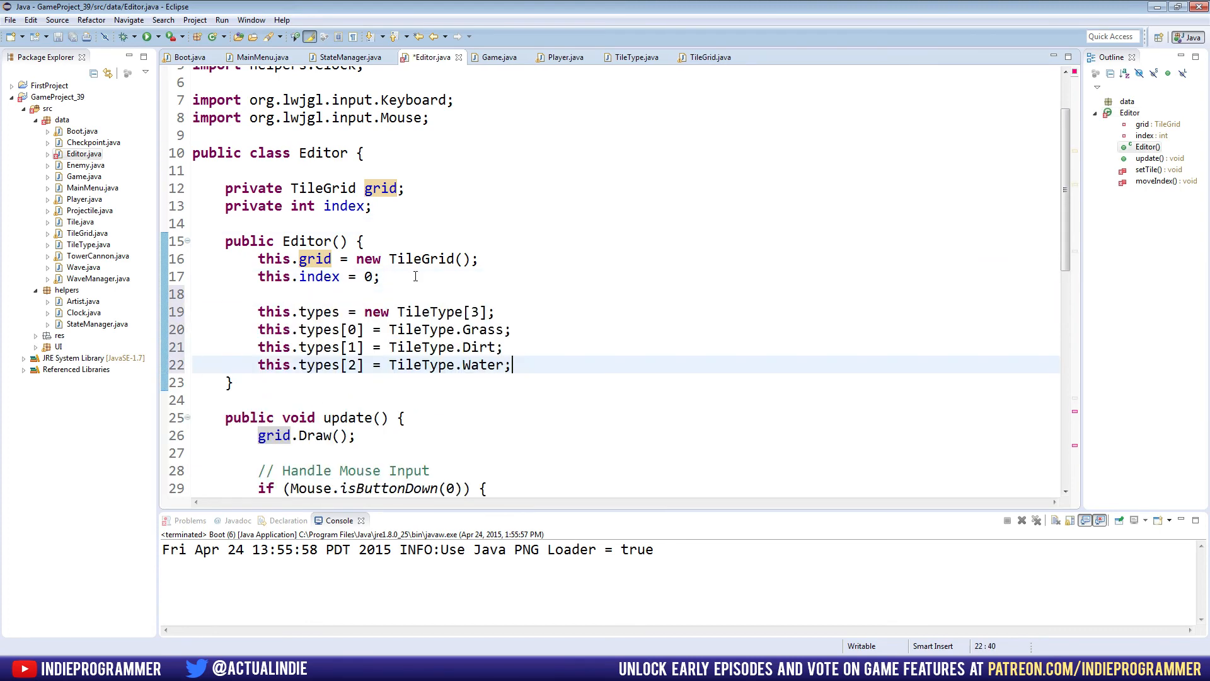
scroll(460, 278, "up", 3)
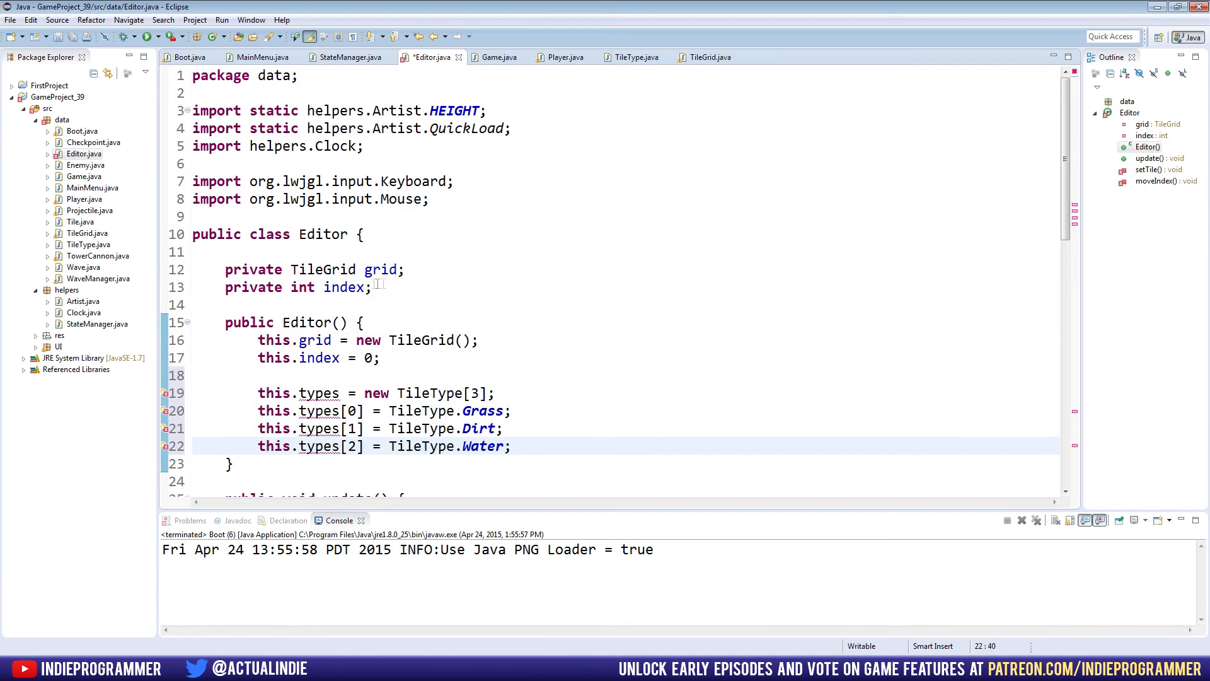
- Declare a private TileType[] types field below index and save Editor
left_click(459, 286)
key("Return")
type("private ")
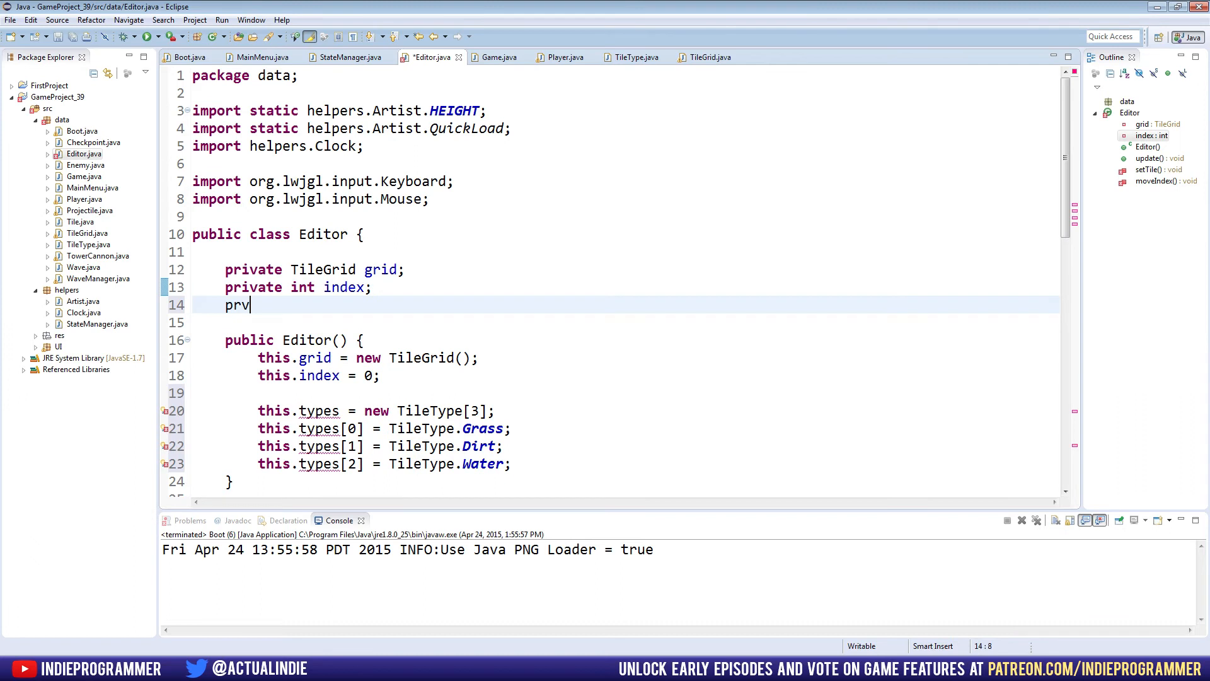
type("Tile")
type("Ty[e")
key("BackSpace")
key("BackSpace")
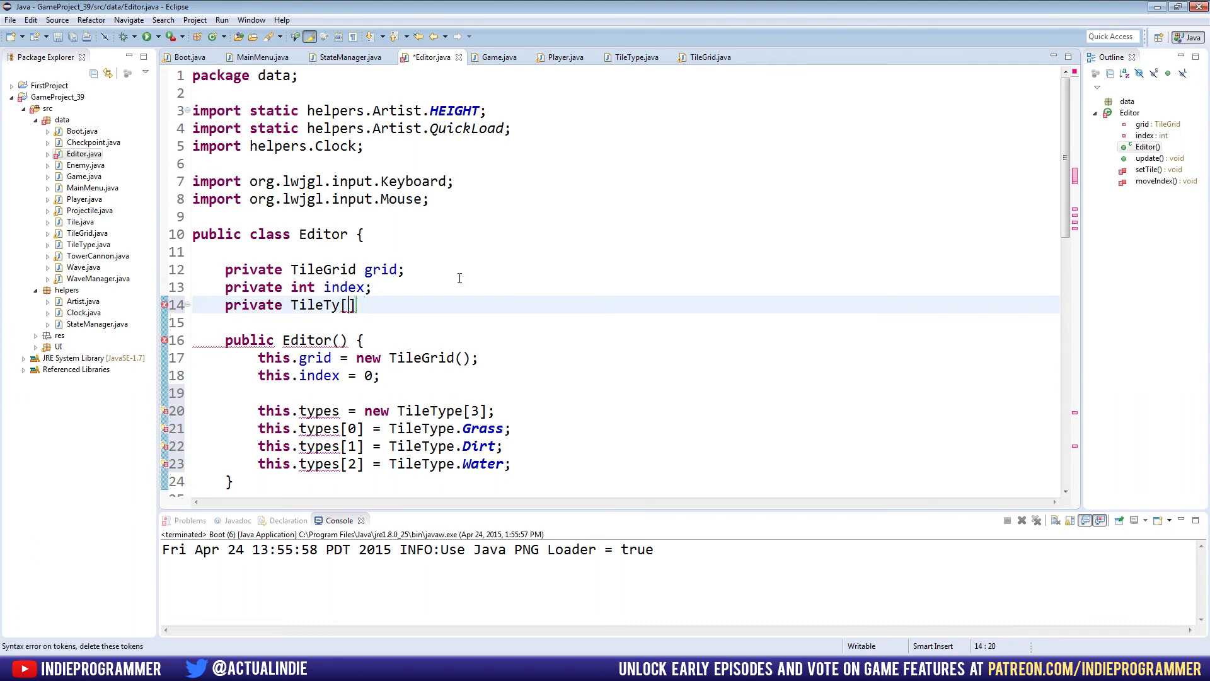
type("pe[] ")
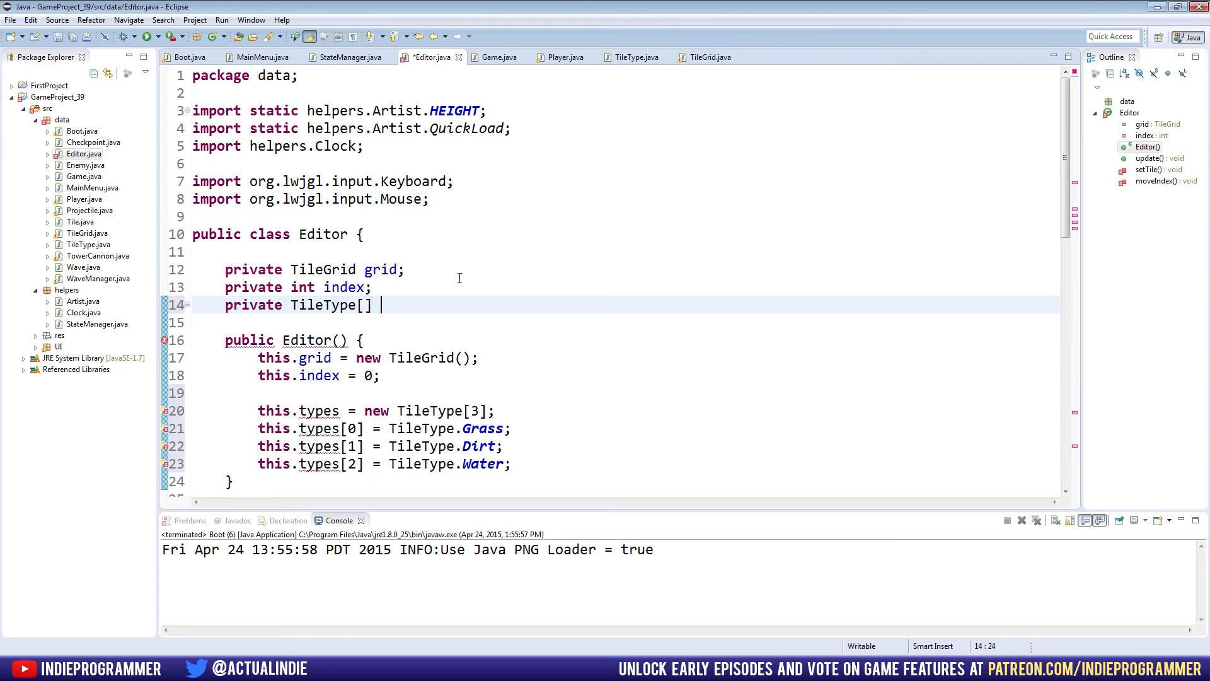
type("types;")
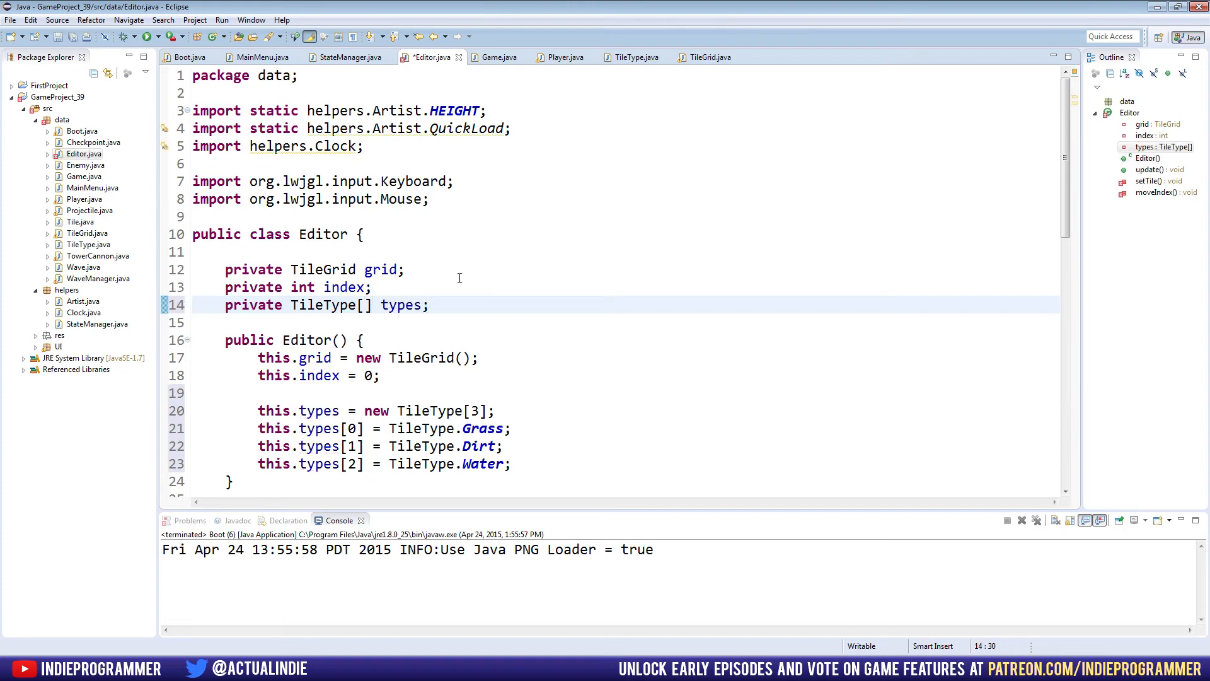
key("ctrl+s")
scroll(467, 297, "down", 6)
scroll(467, 296, "down", 5)
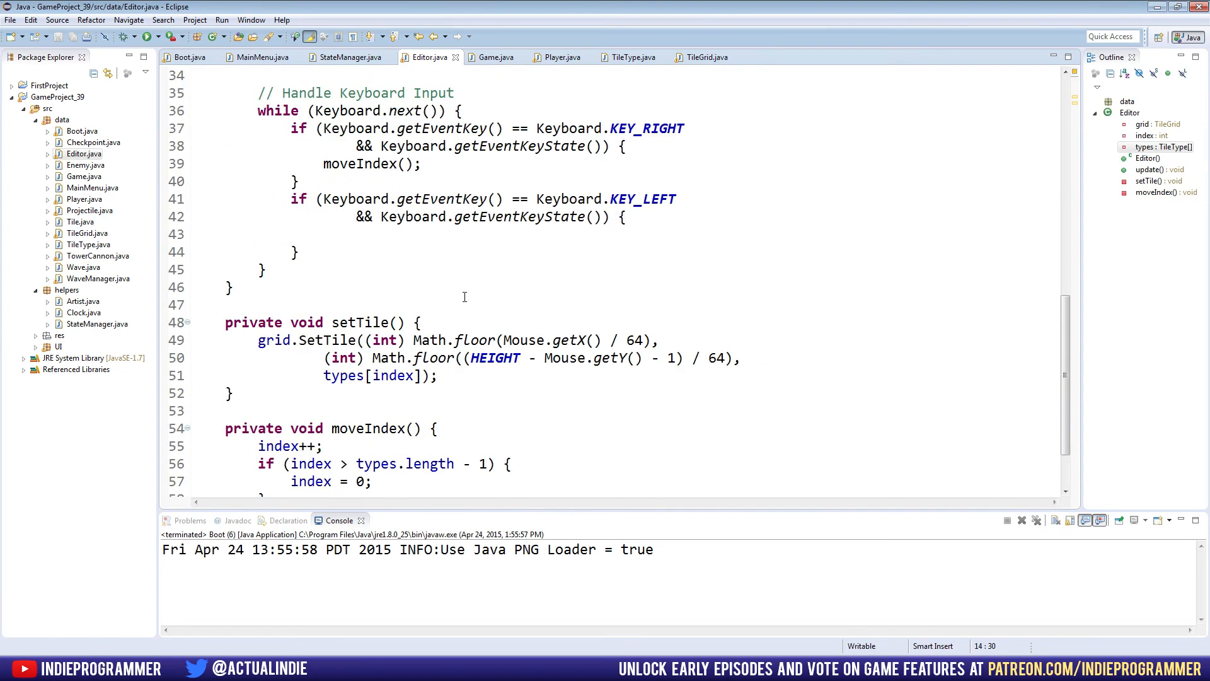
scroll(490, 299, "down", 4)
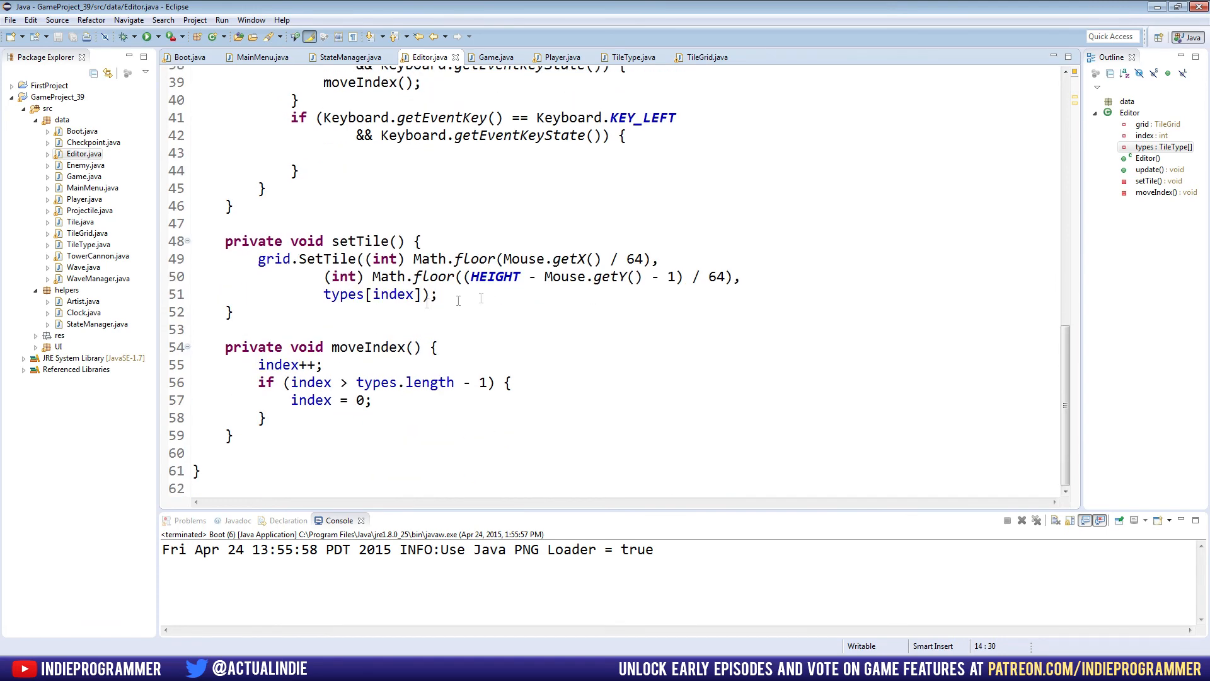
scroll(411, 306, "up", 4)
scroll(412, 306, "up", 4)
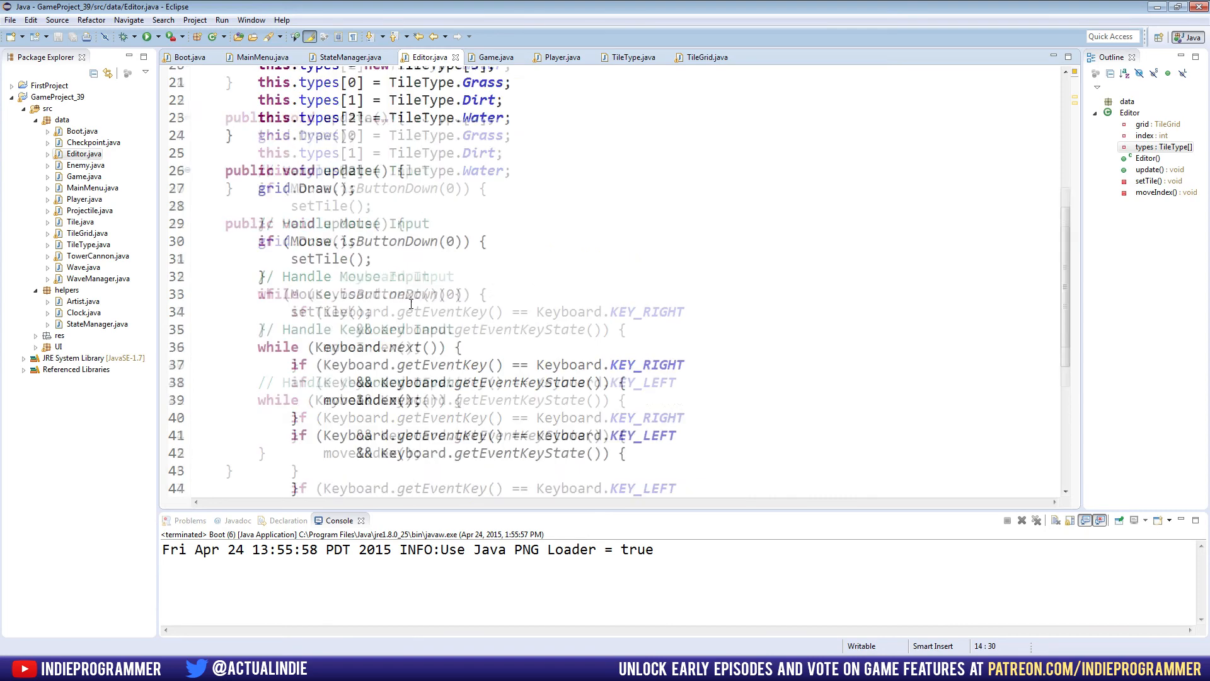
scroll(411, 306, "up", 3)
scroll(411, 305, "up", 4)
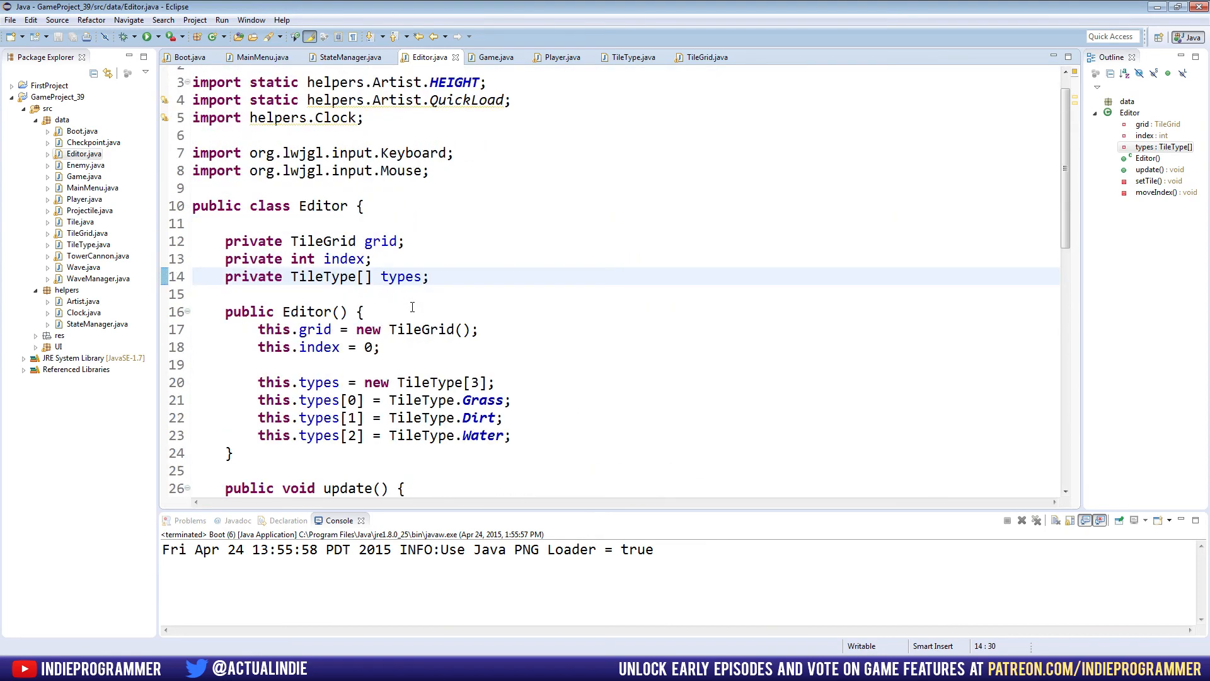
scroll(411, 306, "up", 1)
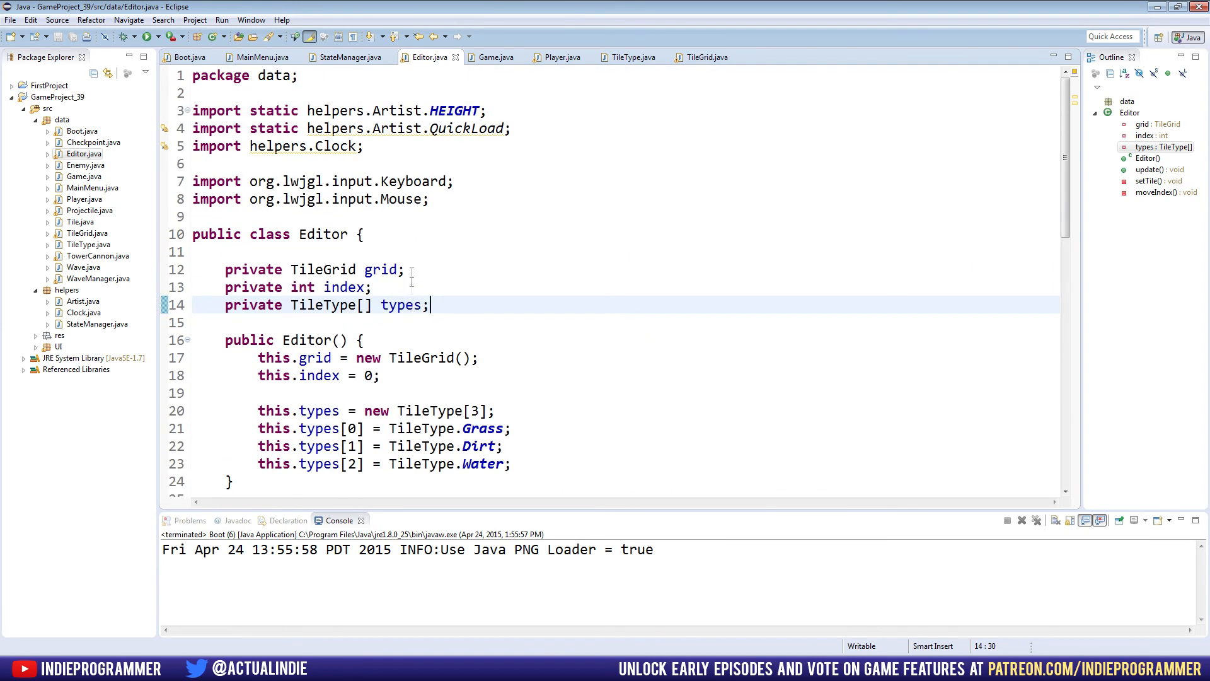
- Remove the unused QuickLoad and Clock imports, save Editor, and run the game to its menu
left_click(468, 159)
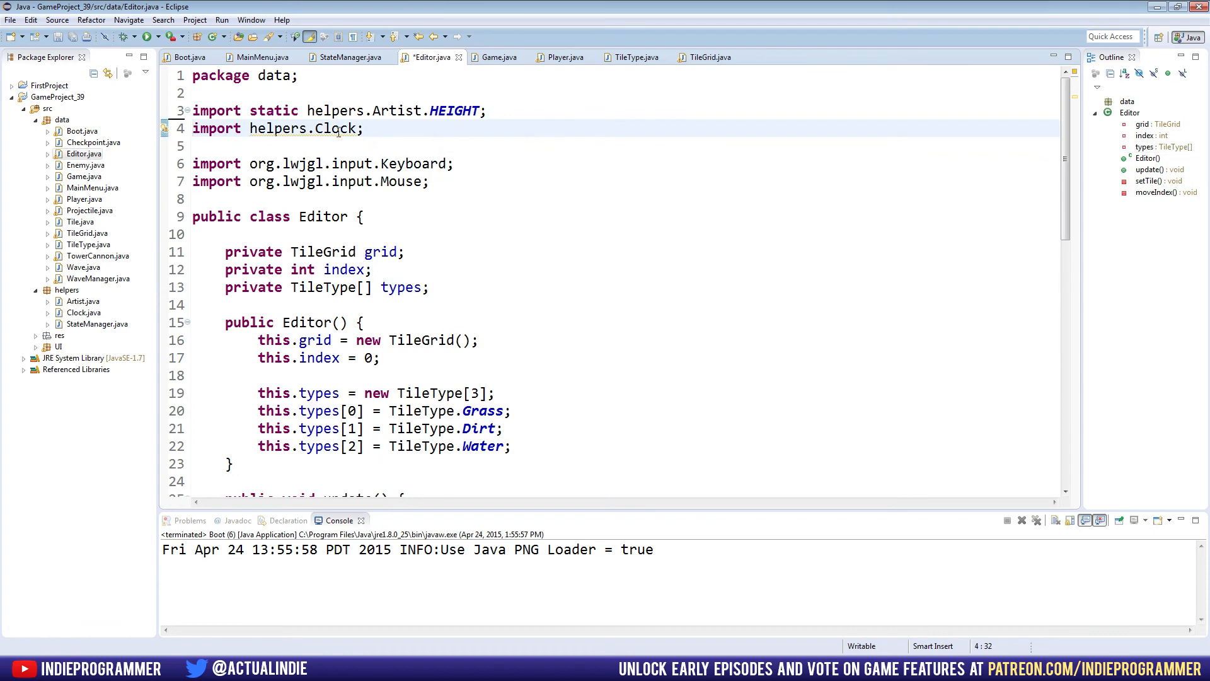
key("ctrl+d")
key("ctrl+s")
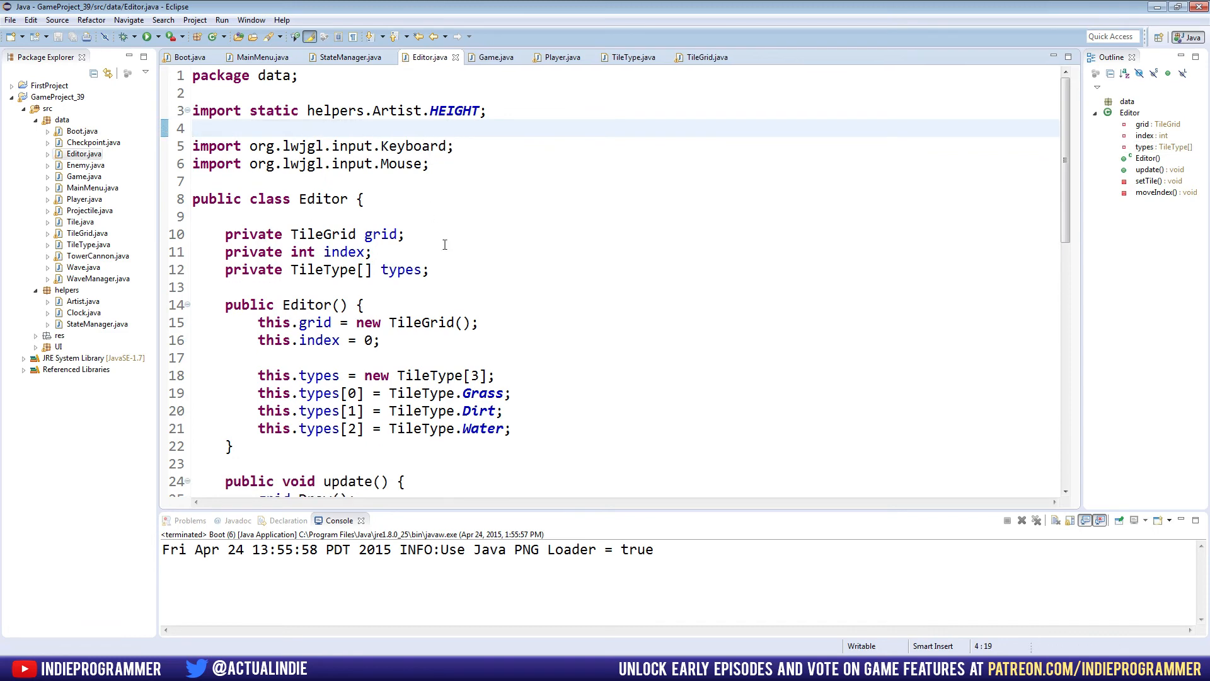
scroll(444, 245, "down", 2)
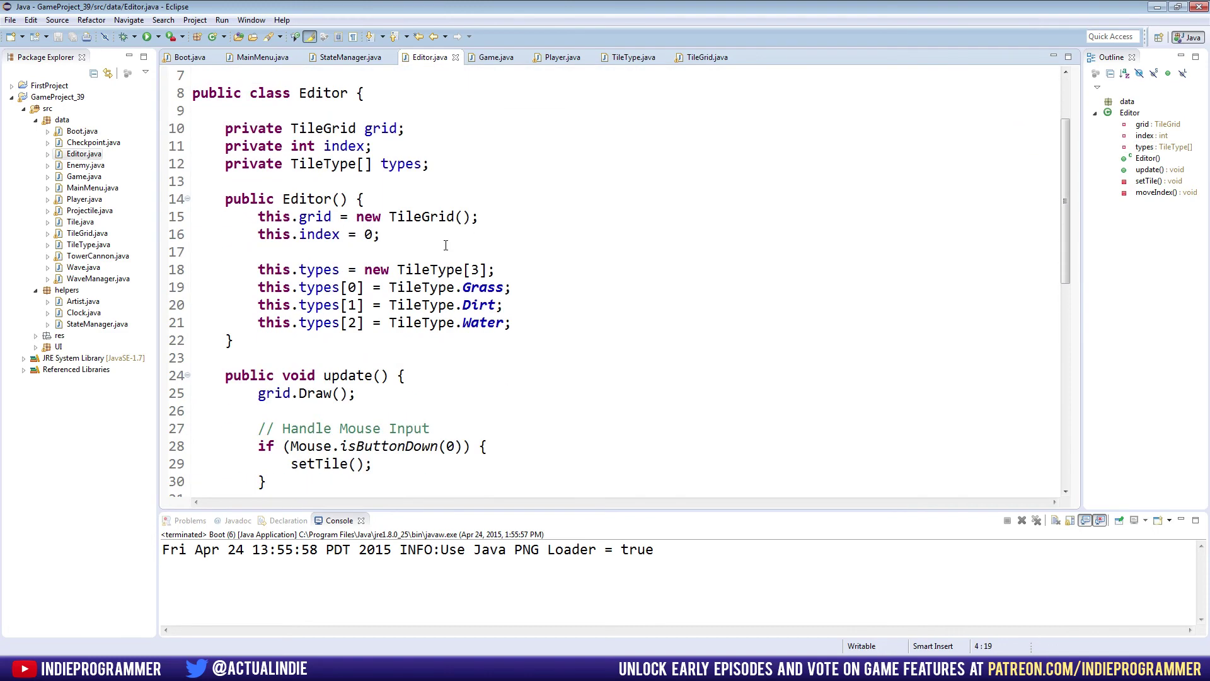
left_click(147, 37)
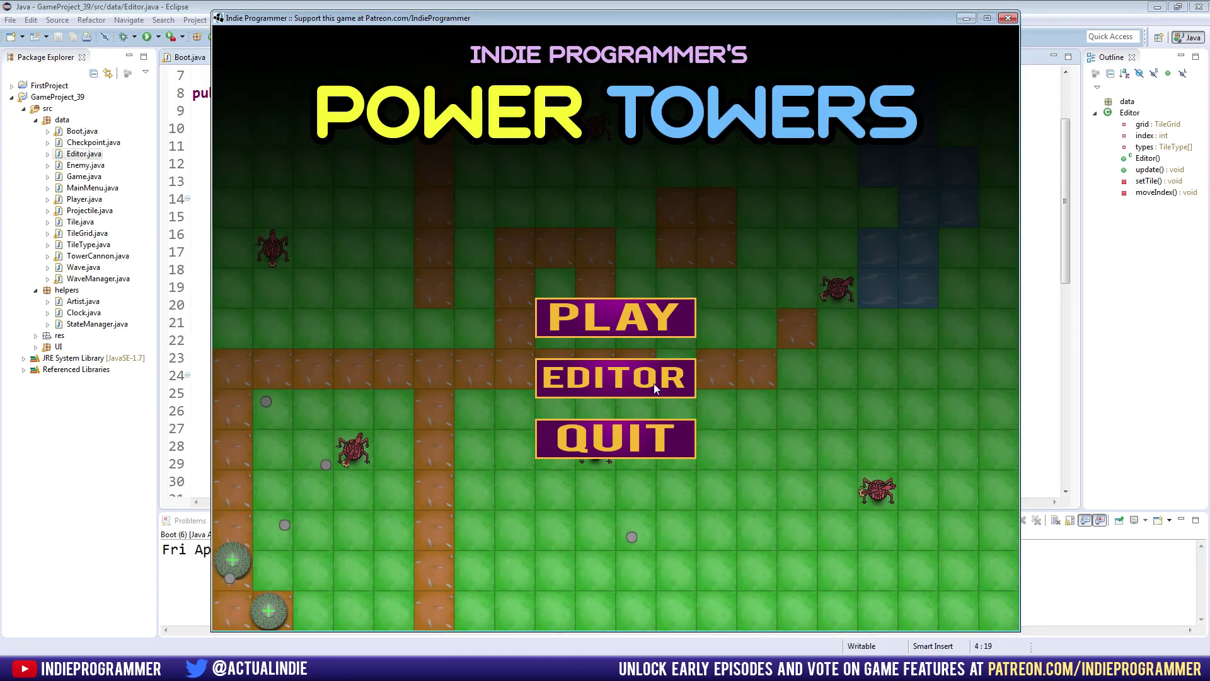
- In editor mode, paint a dirt path enclosure and fill its interior with water tiles
left_click(652, 383)
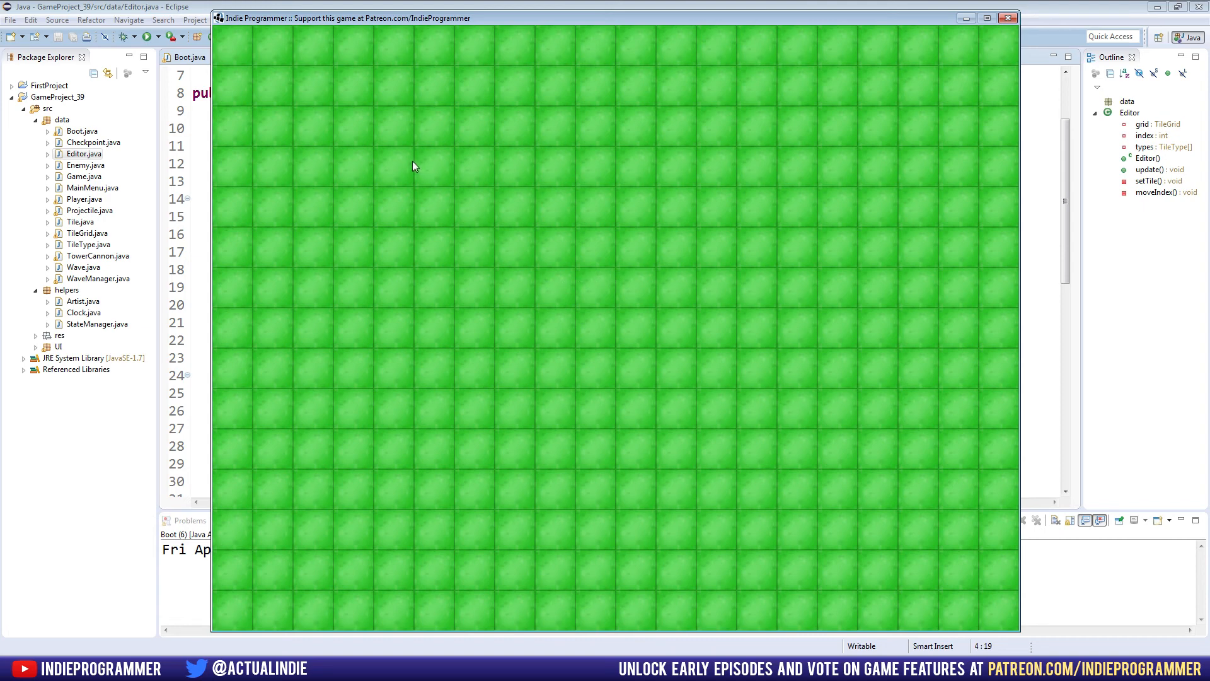
mouse_move(418, 163)
left_mouse_down()
mouse_move(841, 165)
mouse_move(838, 366)
mouse_move(309, 354)
mouse_move(345, 112)
left_mouse_up()
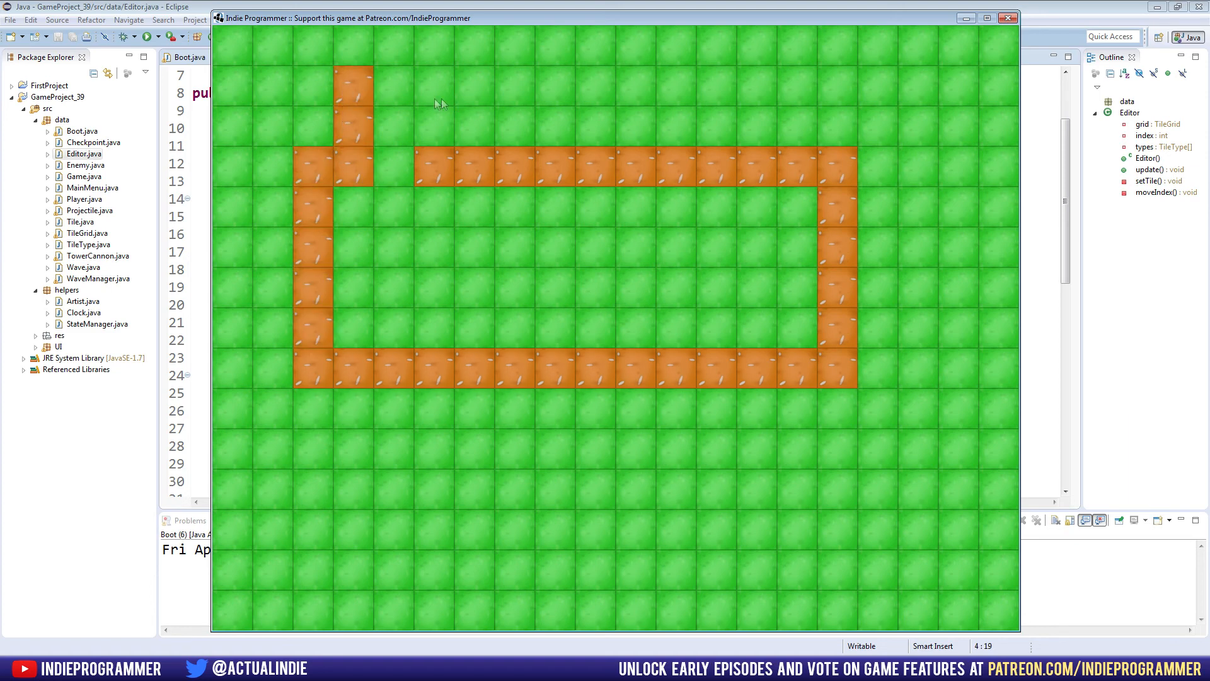
key("t")
mouse_move(378, 203)
left_mouse_down()
mouse_move(354, 321)
mouse_move(355, 203)
mouse_move(397, 336)
mouse_move(435, 203)
left_mouse_up()
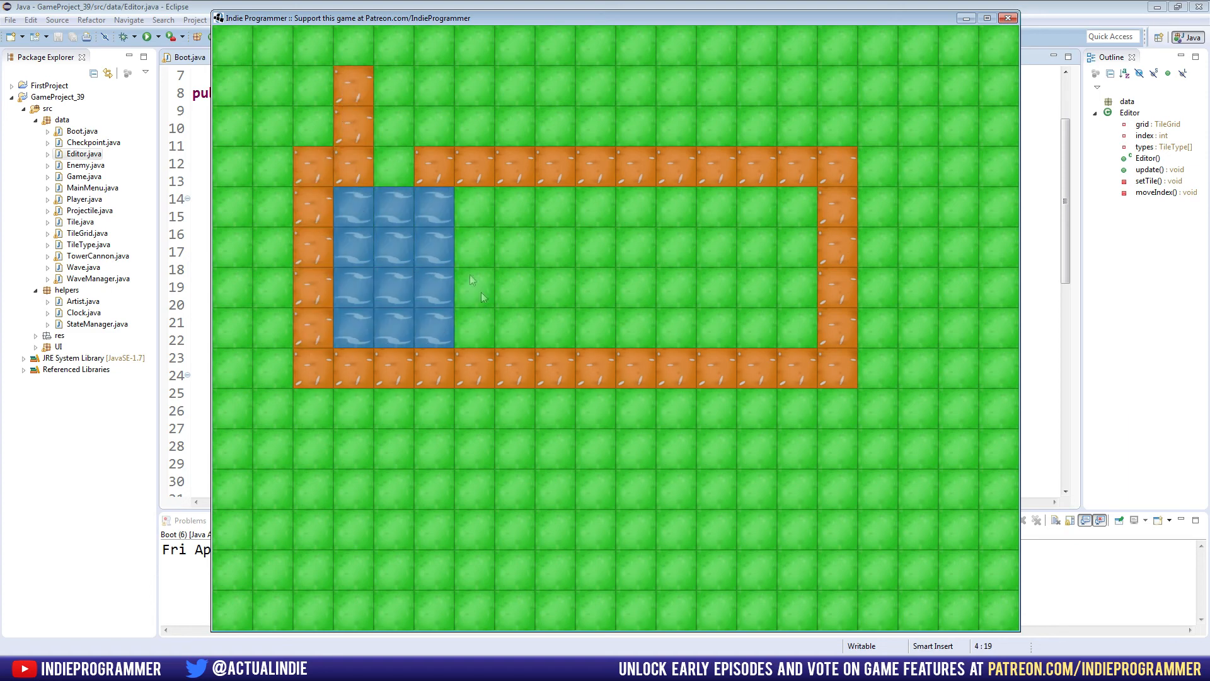
left_click_drag(482, 293, 473, 369)
mouse_move(472, 369)
left_mouse_down()
mouse_move(515, 204)
mouse_move(558, 325)
mouse_move(756, 204)
left_mouse_up()
mouse_move(756, 204)
left_mouse_down()
mouse_move(612, 312)
mouse_move(783, 233)
mouse_move(779, 363)
mouse_move(828, 372)
left_mouse_up()
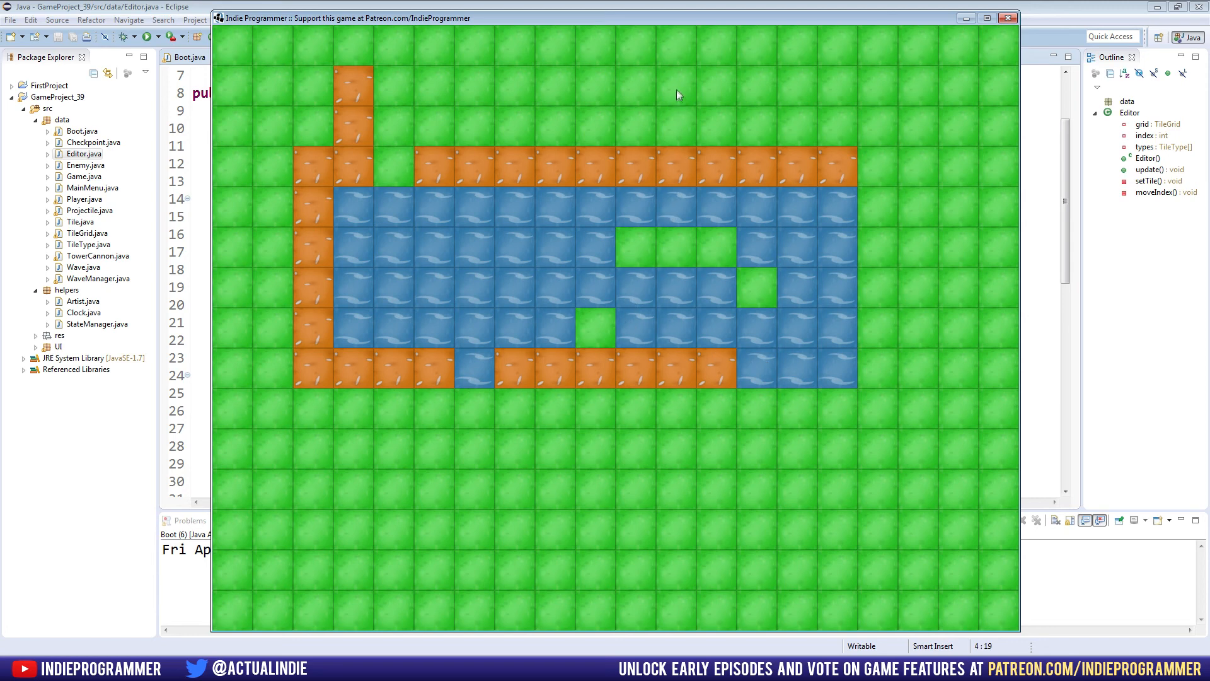
- Paint water along the top, right and bottom of the map, then close and relaunch the game
mouse_move(676, 90)
left_mouse_down()
mouse_move(916, 86)
mouse_move(917, 445)
left_mouse_up()
mouse_move(917, 445)
left_mouse_down()
mouse_move(756, 492)
mouse_move(634, 487)
left_mouse_up()
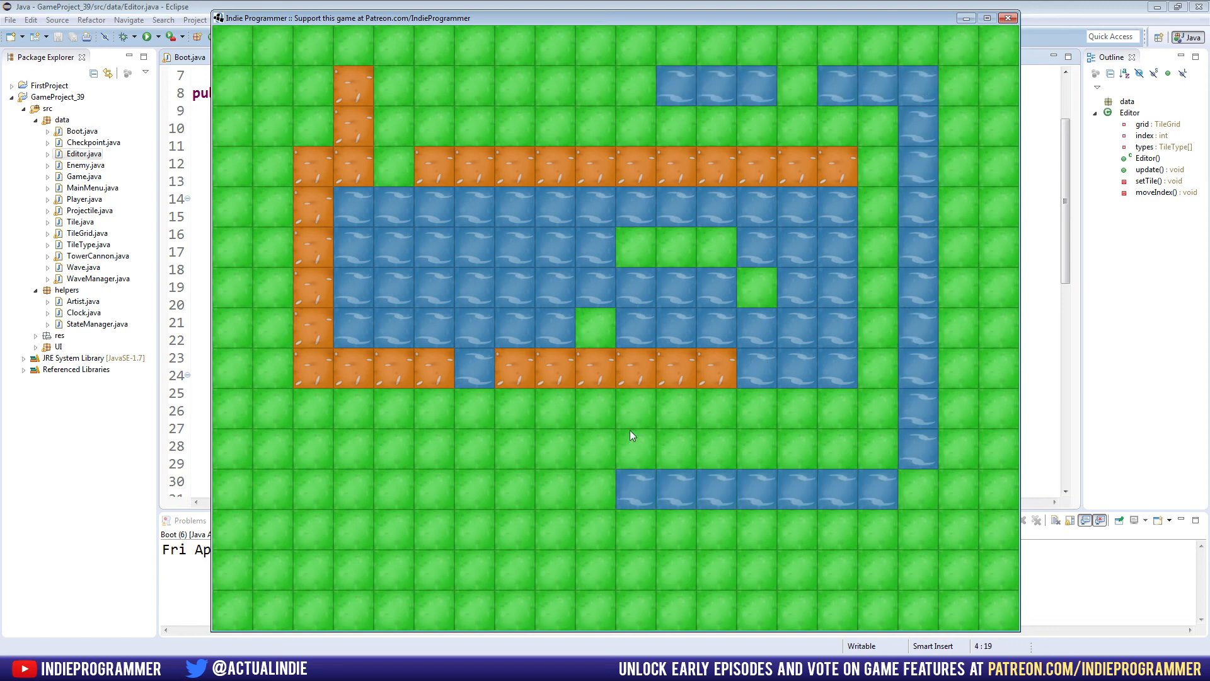
left_click(1008, 18)
left_click(149, 37)
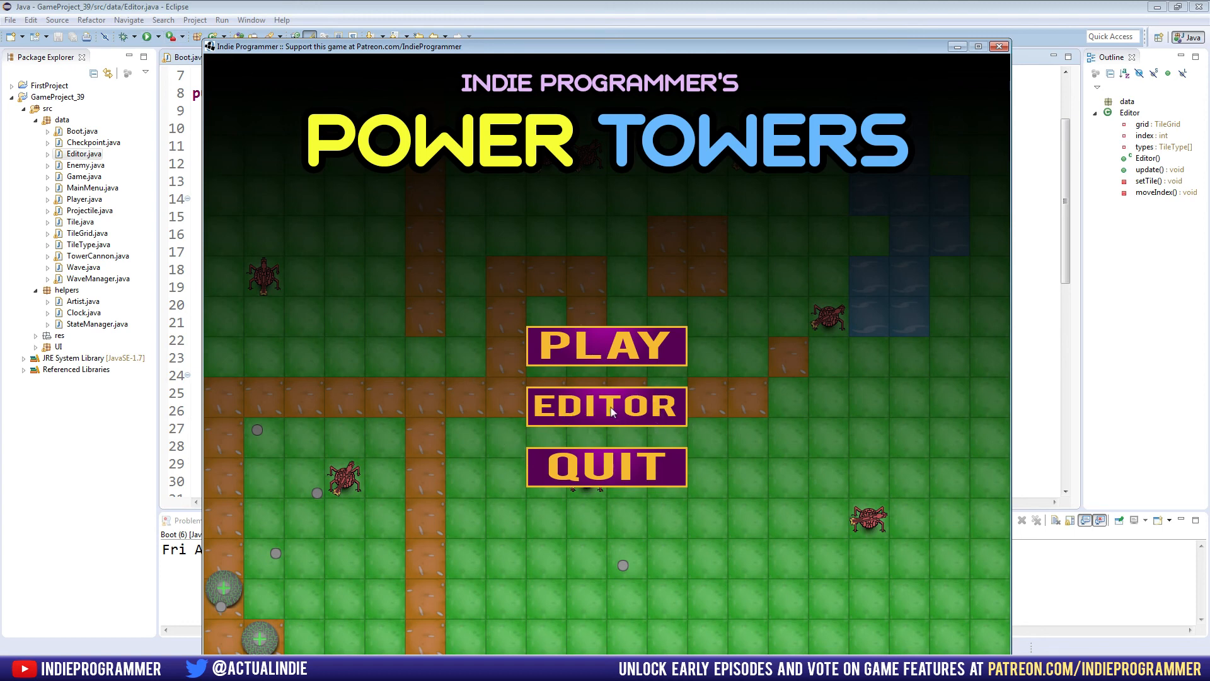
left_click(627, 343)
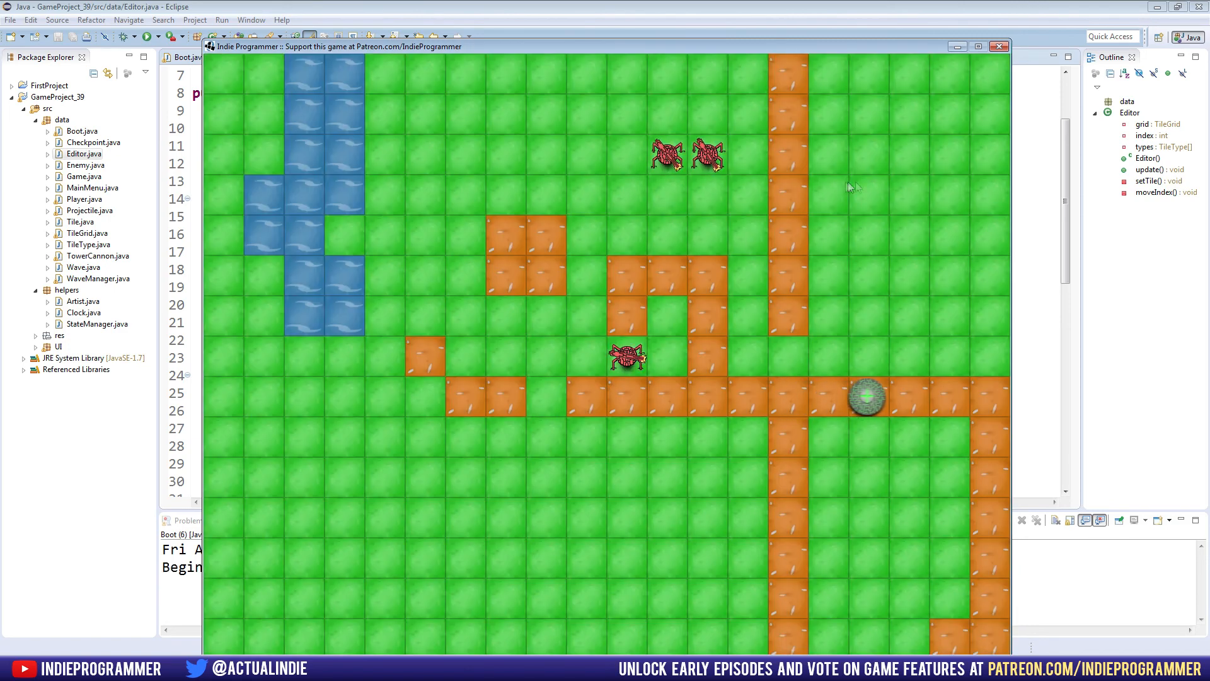
left_click(909, 196)
left_click(868, 276)
left_click(627, 477)
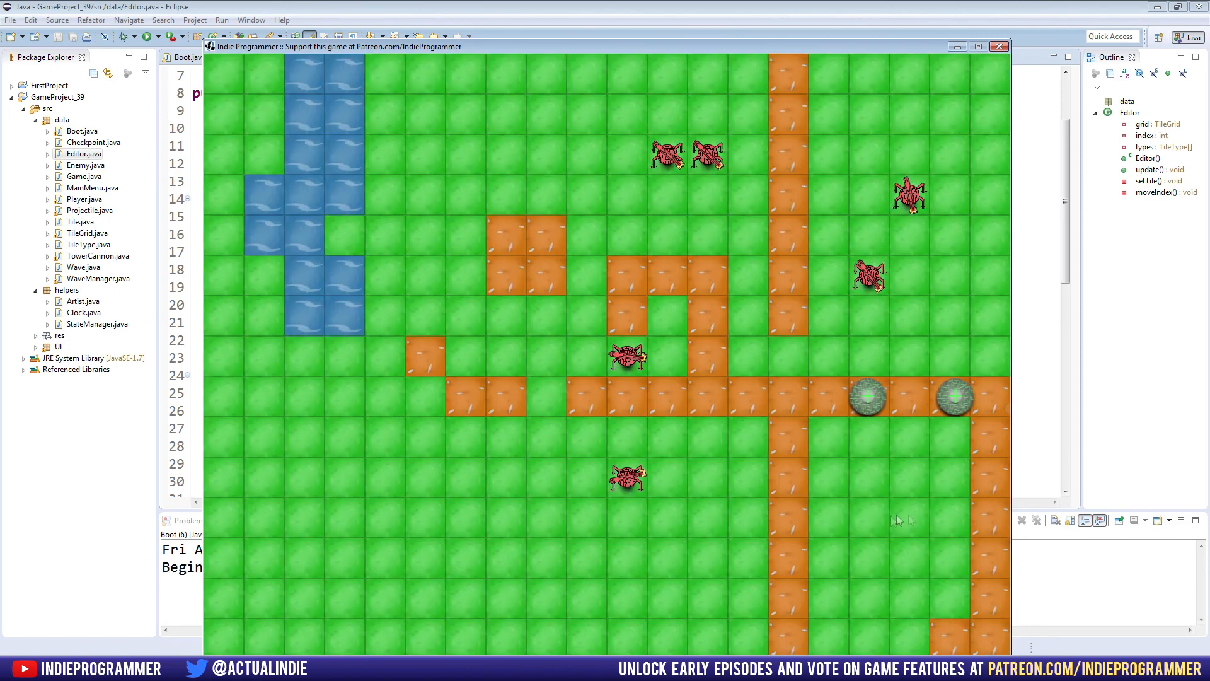
left_click(870, 518)
left_click(627, 558)
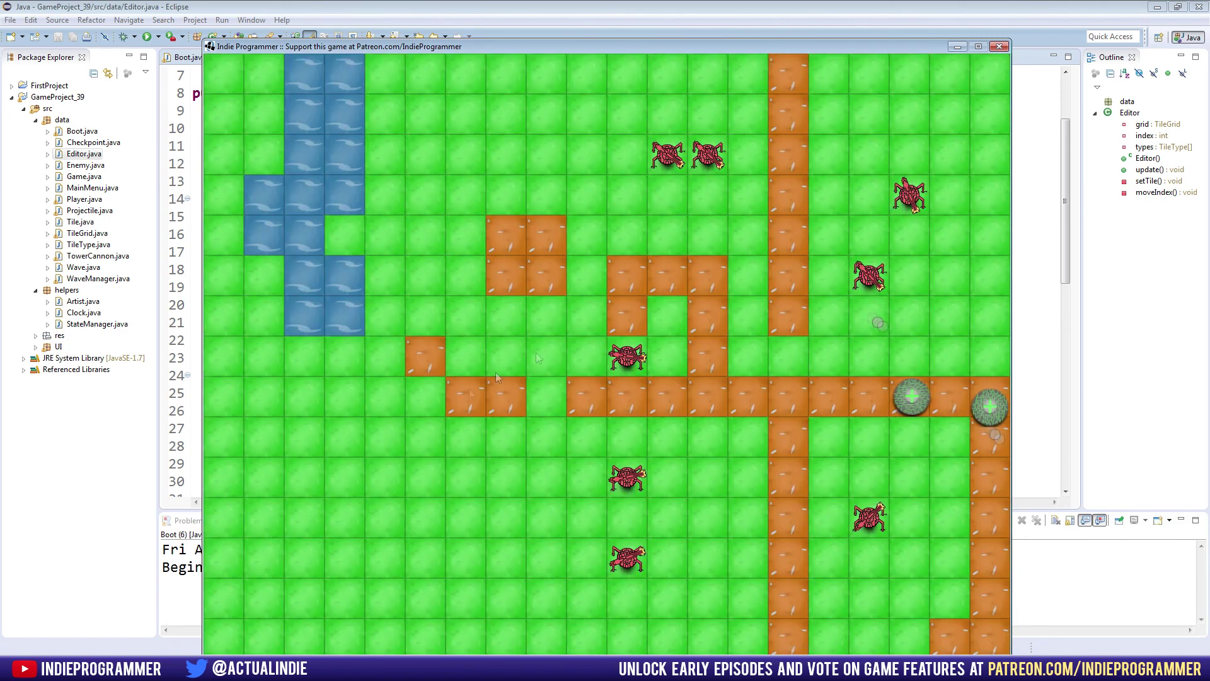
left_click(1002, 48)
left_click(146, 37)
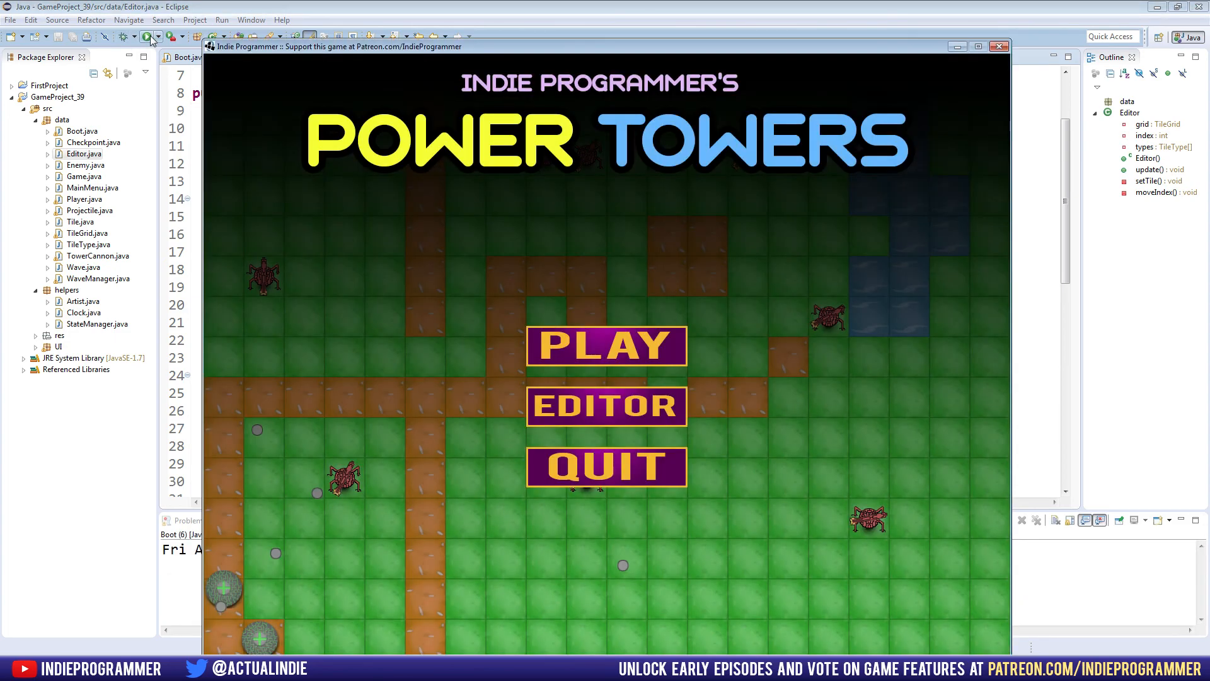